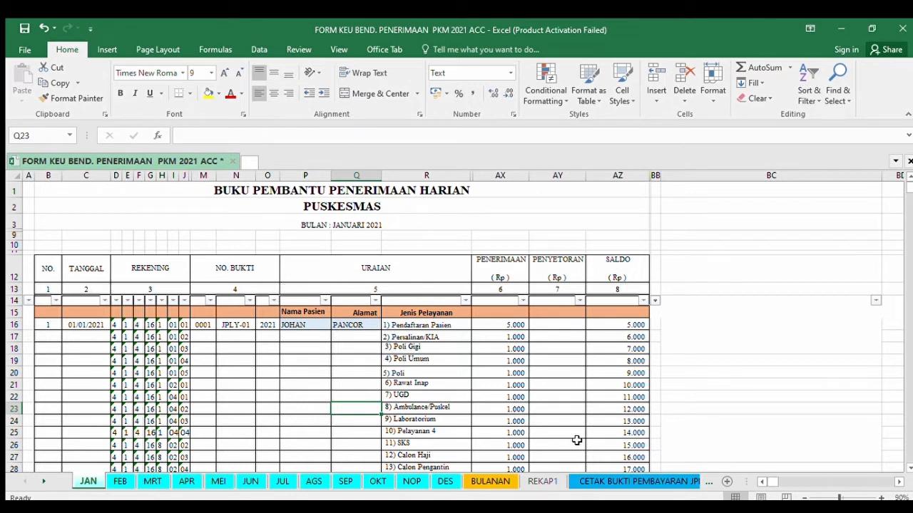
Review the BULANAN sheet's realisation, remaining budget and monthly revenue columns from JANUARI through DESEMBER.
{"action": "mouse_move", "coordinate": [907, 184]}
{"action": "left_mouse_down"}
{"action": "mouse_move", "coordinate": [900, 482]}
{"action": "mouse_move", "coordinate": [906, 179]}
{"action": "left_mouse_up"}
{"action": "left_click", "coordinate": [490, 481]}
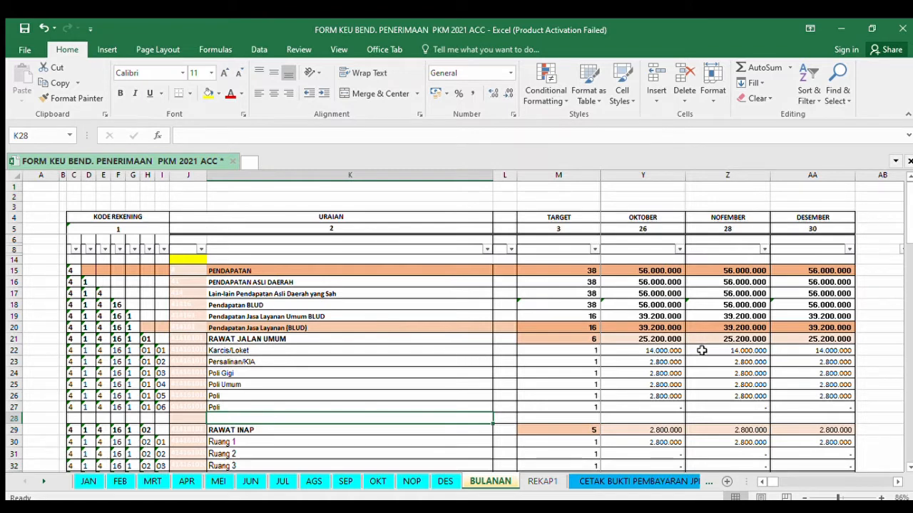
{"action": "mouse_move", "coordinate": [908, 225]}
{"action": "left_mouse_down"}
{"action": "mouse_move", "coordinate": [910, 399]}
{"action": "mouse_move", "coordinate": [909, 223]}
{"action": "left_mouse_up"}
{"action": "left_click_drag", "start_coordinate": [772, 482], "coordinate": [760, 483]}
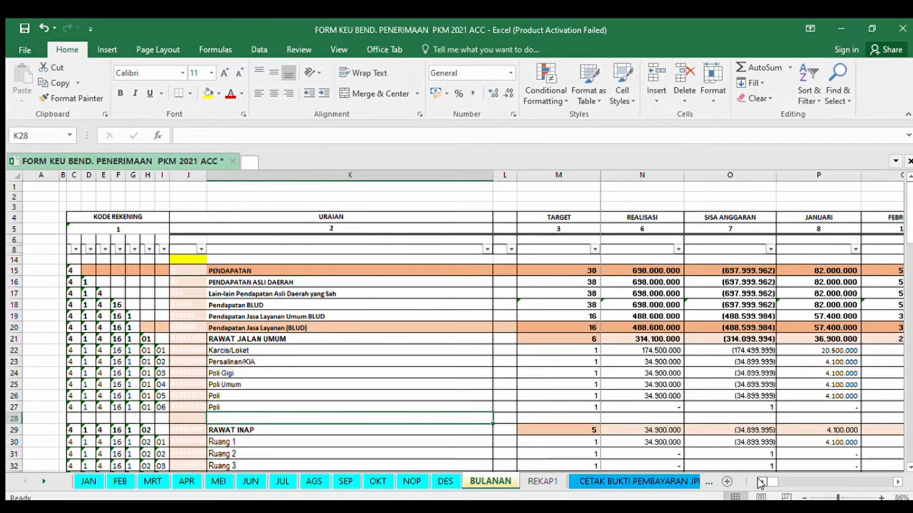
{"action": "left_click", "coordinate": [894, 481]}
{"action": "left_click", "coordinate": [894, 482]}
{"action": "left_click", "coordinate": [894, 482]}
{"action": "left_click", "coordinate": [894, 482]}
{"action": "left_click", "coordinate": [894, 482]}
{"action": "left_click", "coordinate": [894, 482]}
{"action": "left_click", "coordinate": [894, 482]}
{"action": "left_click", "coordinate": [894, 482]}
{"action": "left_click", "coordinate": [894, 482]}
{"action": "left_click", "coordinate": [894, 482]}
{"action": "left_click", "coordinate": [894, 482]}
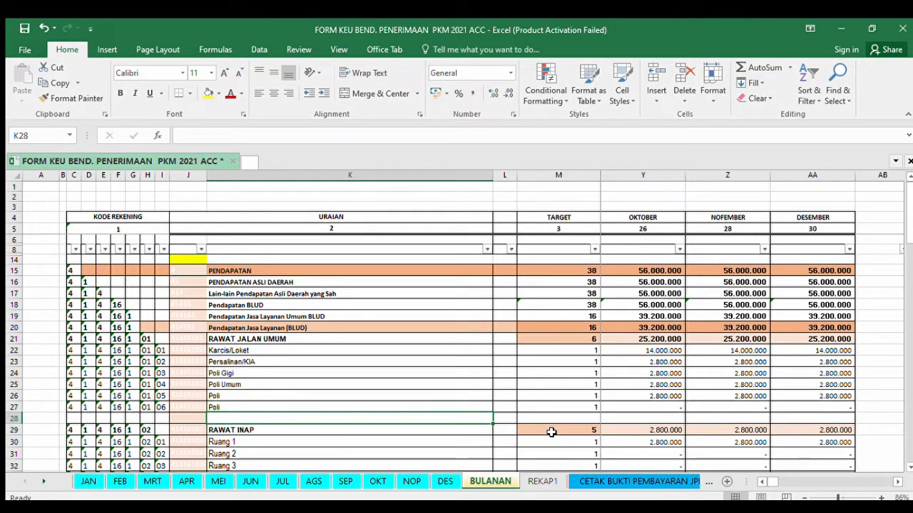
Open the REKAP1 sheet and inspect the address, regency and health centre lines of its letterhead.
{"action": "left_click", "coordinate": [534, 483]}
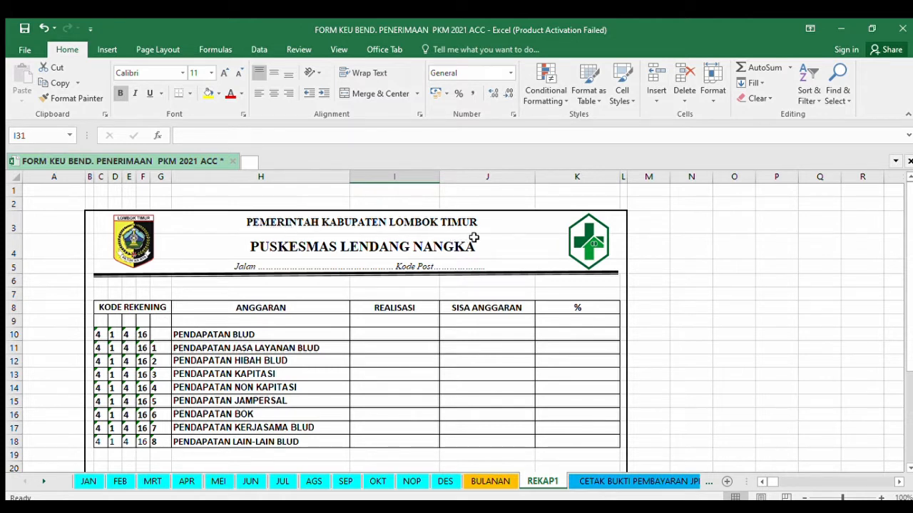
{"action": "left_click", "coordinate": [425, 264]}
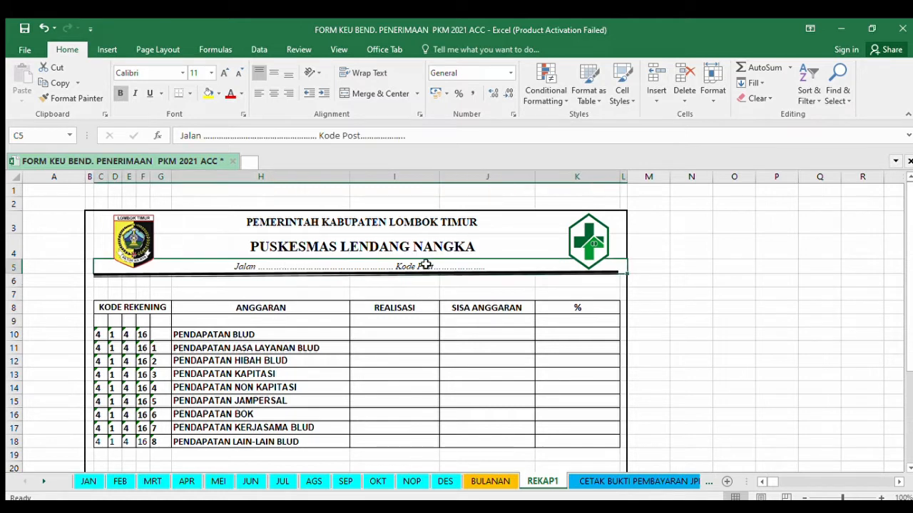
{"action": "left_click", "coordinate": [410, 227]}
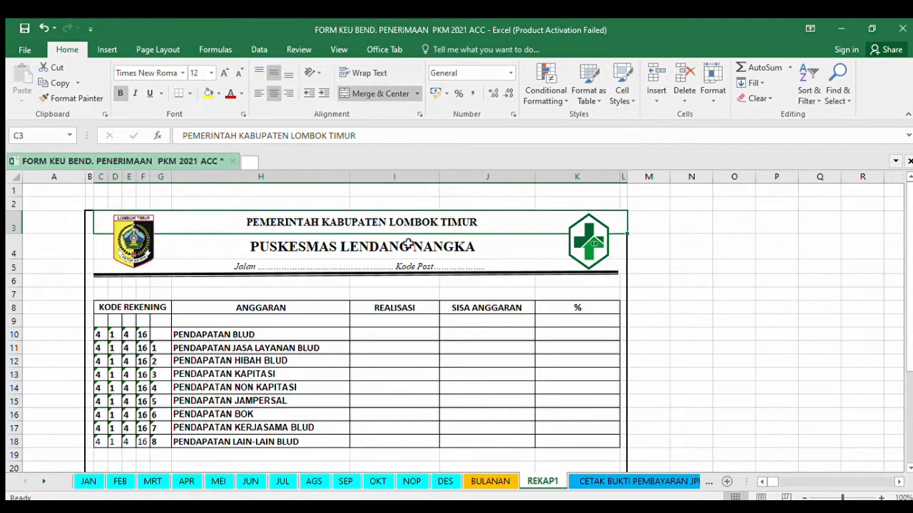
{"action": "left_click", "coordinate": [408, 248]}
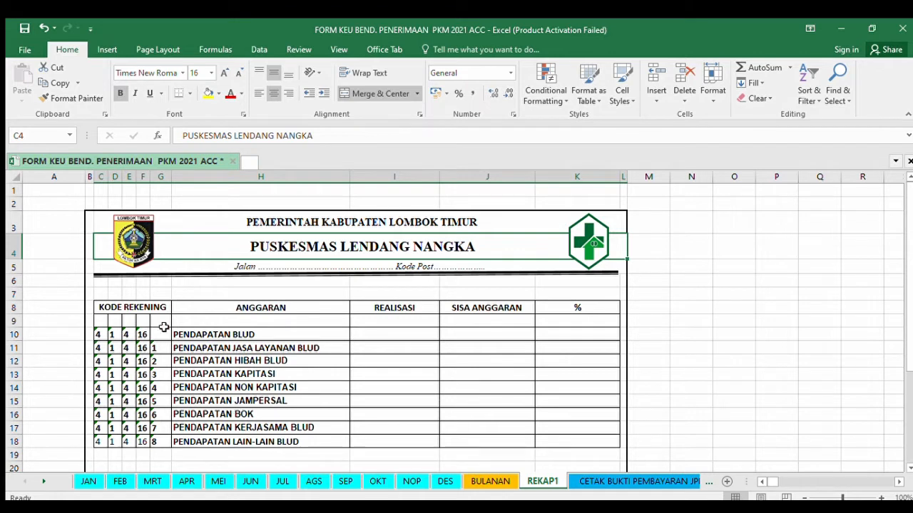
Review the service payment receipt on the CETAK BUKTI PEMBAYARAN JPLY sheet from its letterhead down to the signature block.
{"action": "left_click", "coordinate": [585, 483]}
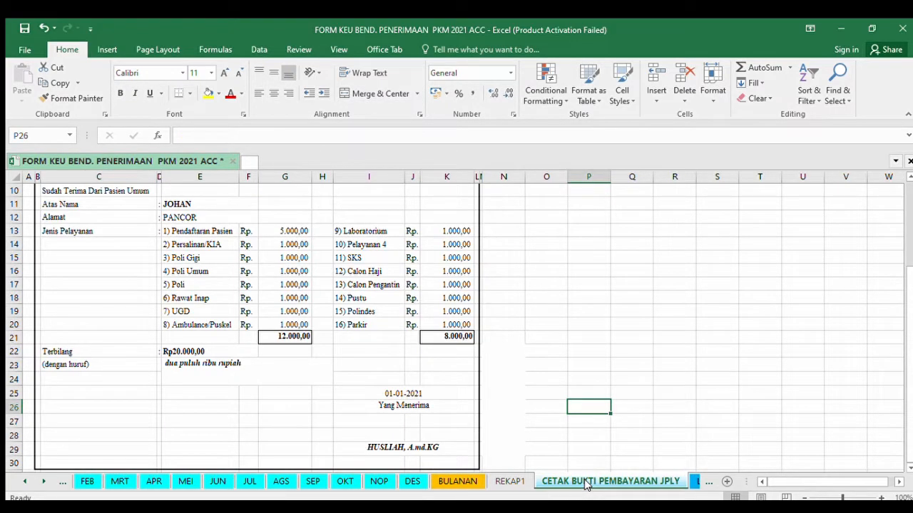
{"action": "scroll", "coordinate": [905, 357], "scroll_direction": "up", "scroll_amount": 3}
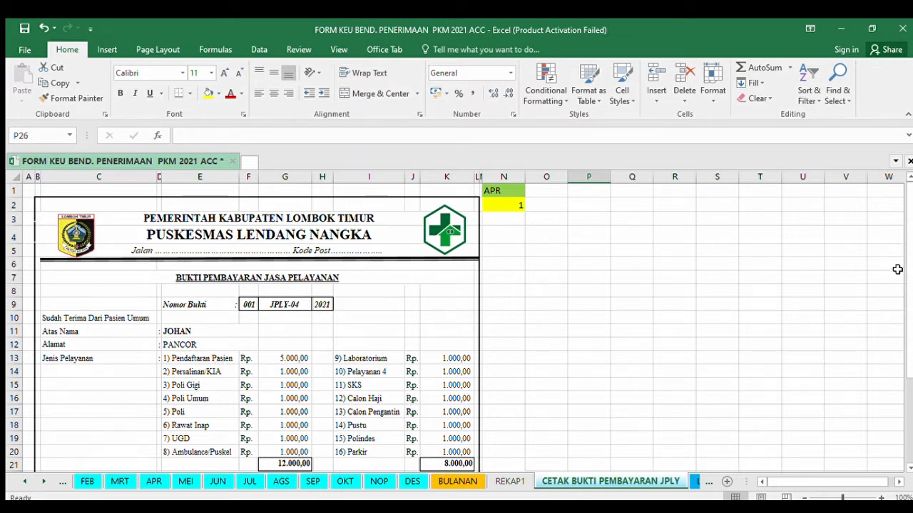
{"action": "left_click_drag", "start_coordinate": [908, 241], "coordinate": [908, 343]}
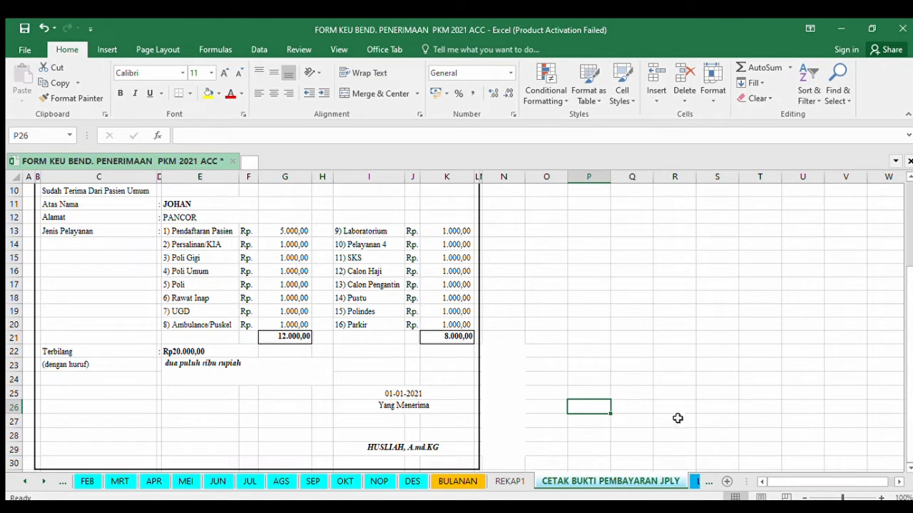
Review the service income report on the LAMP. STS sheet from its letterhead down to the signature section.
{"action": "left_click", "coordinate": [693, 482]}
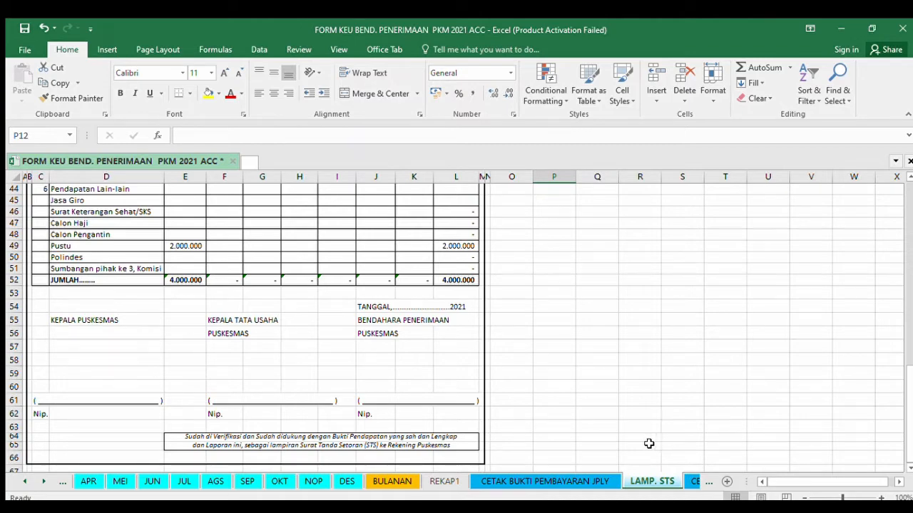
{"action": "left_click_drag", "start_coordinate": [911, 360], "coordinate": [880, 178]}
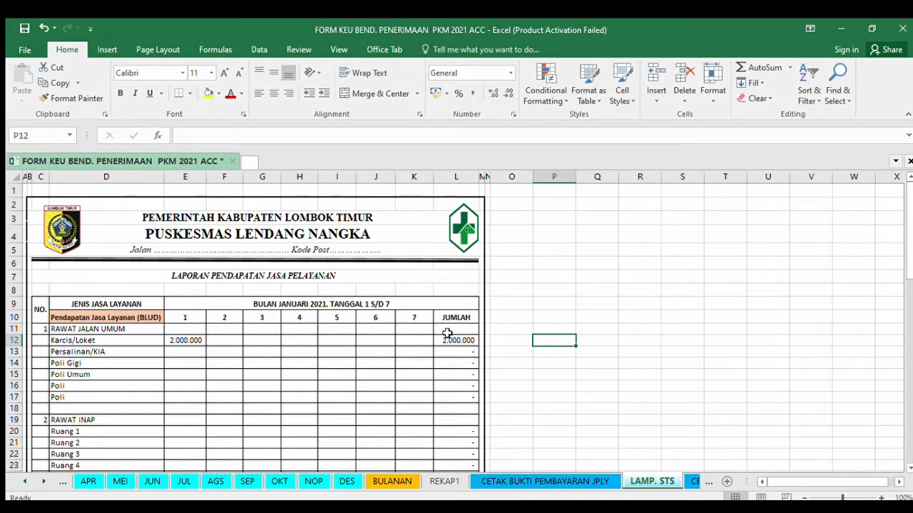
{"action": "left_click_drag", "start_coordinate": [905, 235], "coordinate": [897, 391]}
{"action": "scroll", "coordinate": [897, 409], "scroll_direction": "down", "scroll_amount": 1}
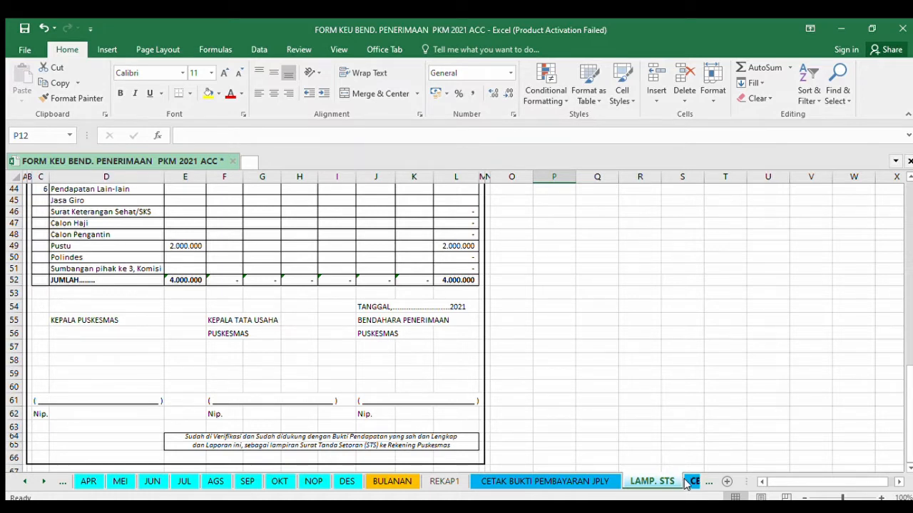
View the SURAT TANDA SETORAN form on the CETAK STS sheet and return to the JAN sheet.
{"action": "left_click", "coordinate": [691, 482]}
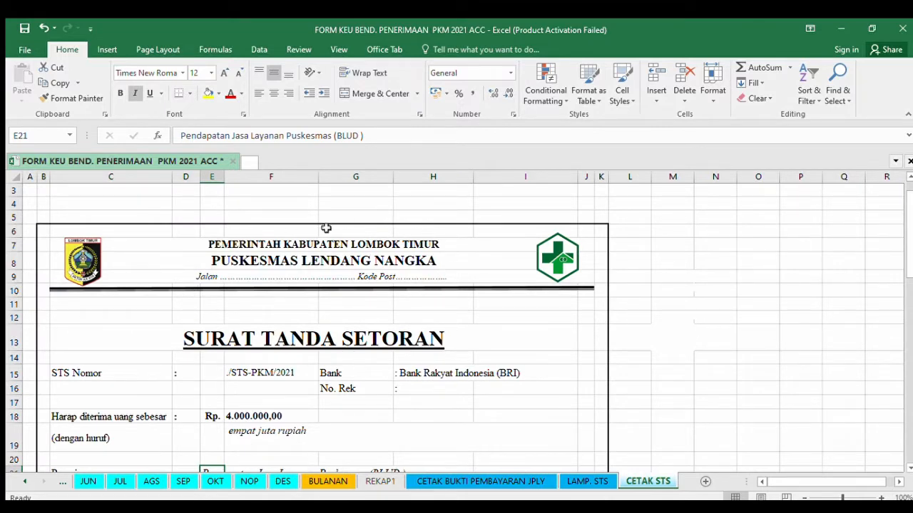
{"action": "left_click_drag", "start_coordinate": [907, 243], "coordinate": [907, 187]}
{"action": "left_click", "coordinate": [64, 482]}
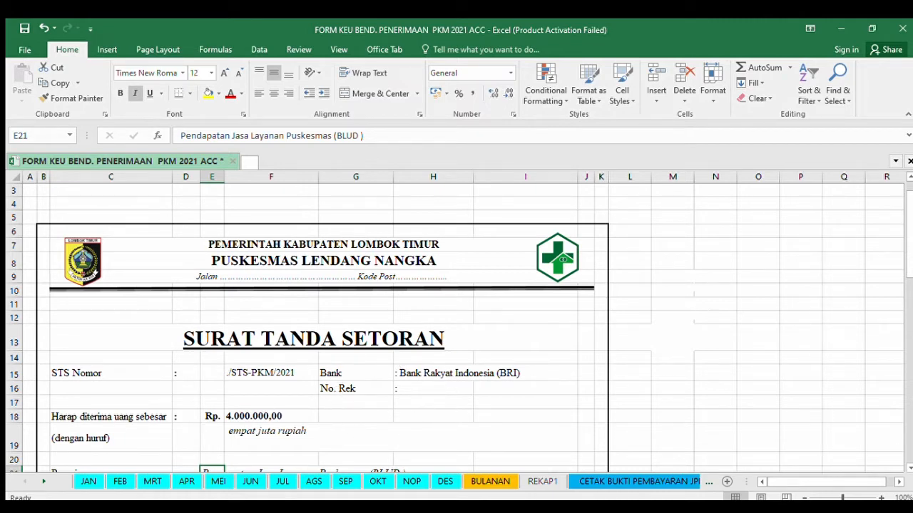
{"action": "left_click", "coordinate": [86, 482]}
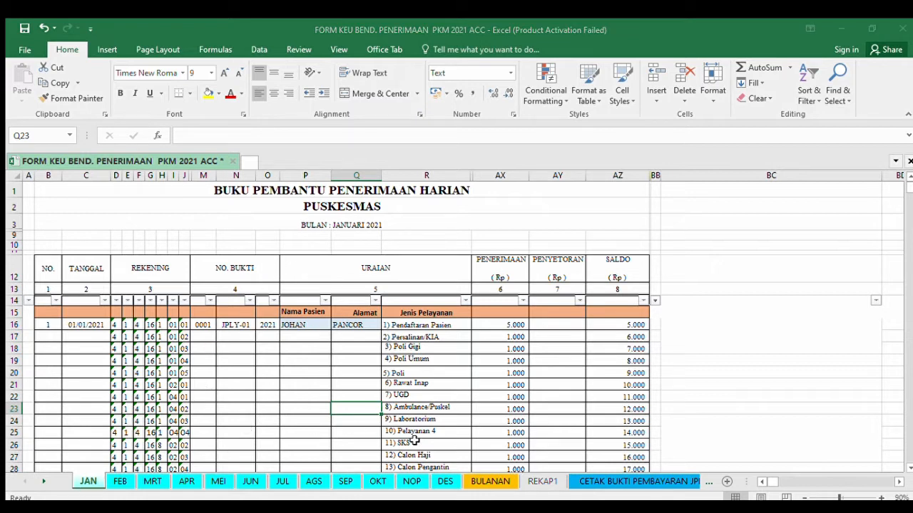
Check the JANUARI column heading on the BULANAN sheet and the months that follow up to DESEMBER.
{"action": "left_click", "coordinate": [489, 482]}
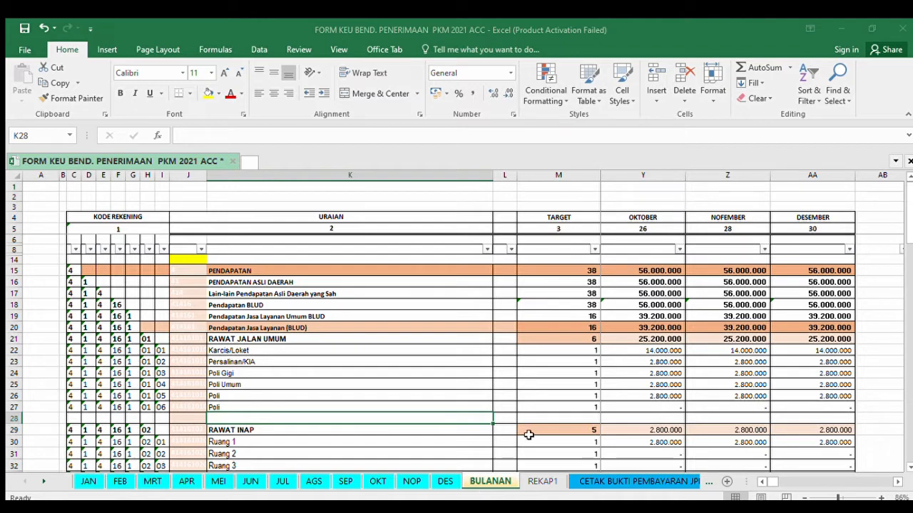
{"action": "left_click_drag", "start_coordinate": [773, 482], "coordinate": [755, 482]}
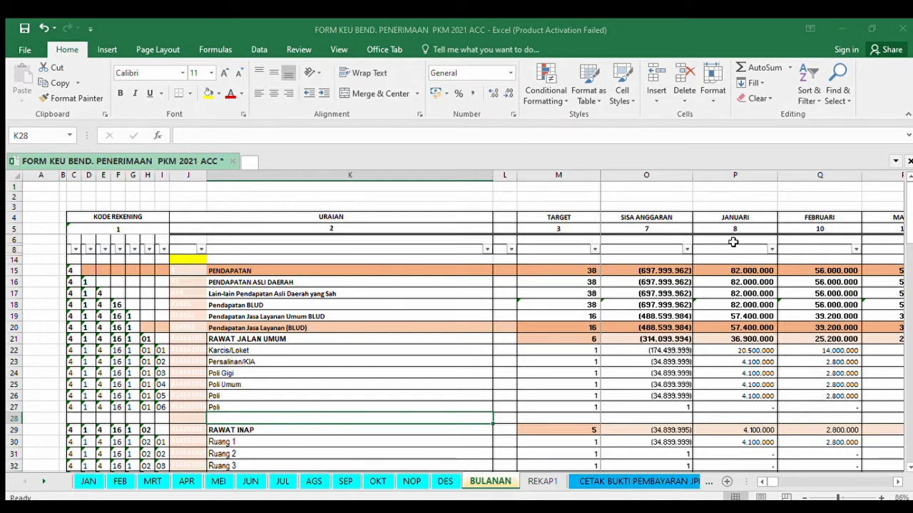
{"action": "left_click", "coordinate": [734, 219]}
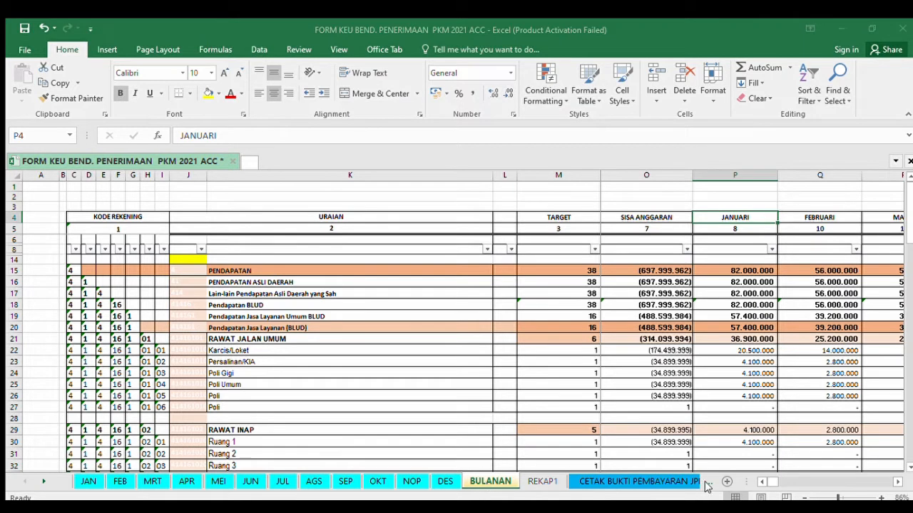
{"action": "left_click", "coordinate": [896, 482]}
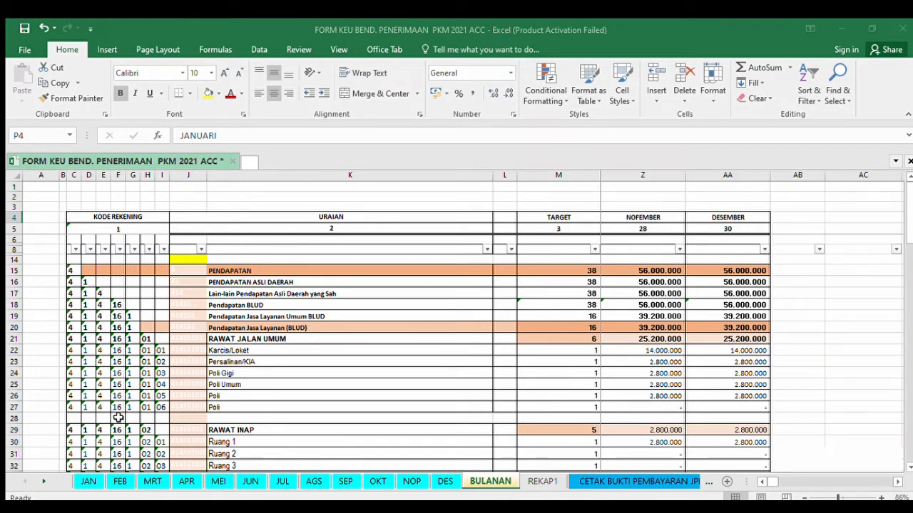
Compare the JAN daily receipts ledger with the payment receipt on the CETAK BUKTI PEMBAYARAN JPLY sheet.
{"action": "left_click", "coordinate": [82, 482]}
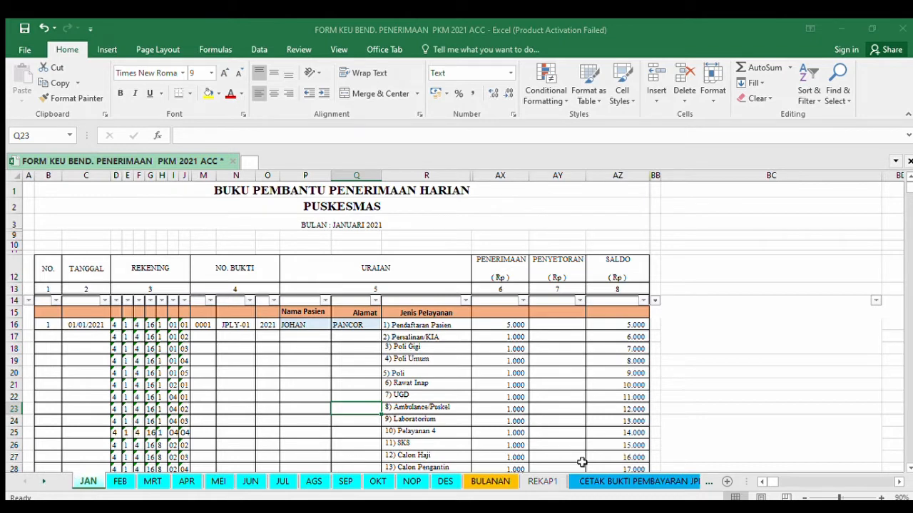
{"action": "left_click", "coordinate": [619, 482]}
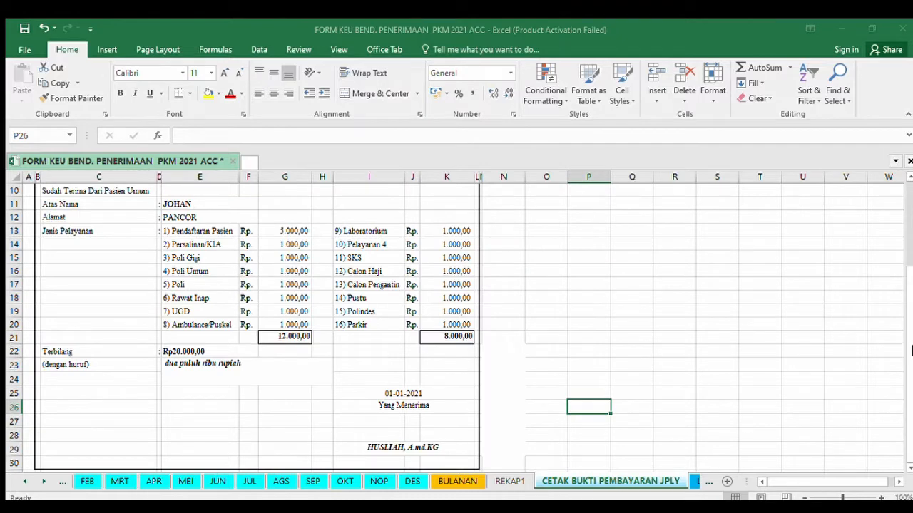
{"action": "scroll", "coordinate": [911, 351], "scroll_direction": "up", "scroll_amount": 3}
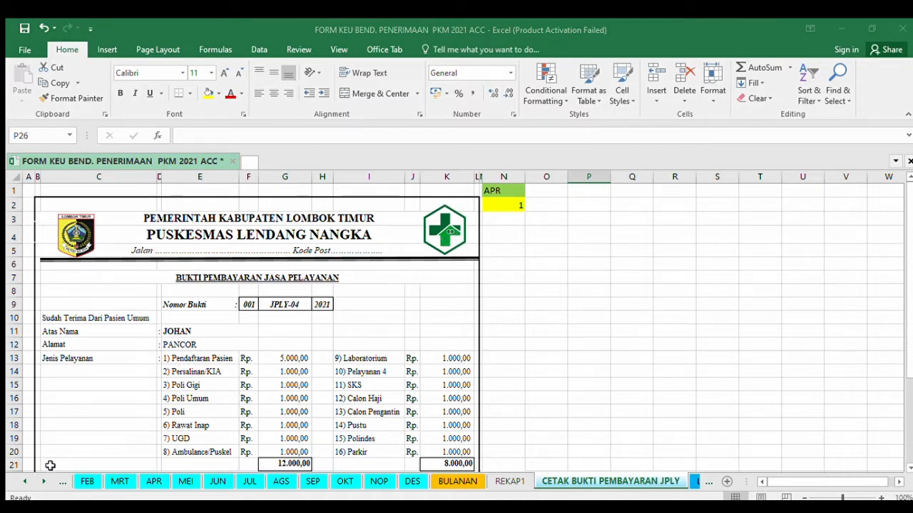
{"action": "left_click", "coordinate": [24, 482]}
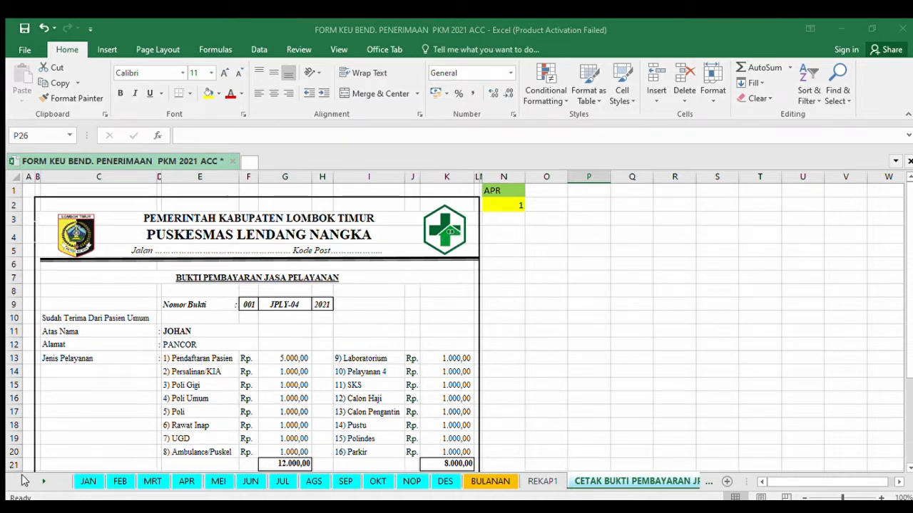
{"action": "left_click", "coordinate": [85, 482]}
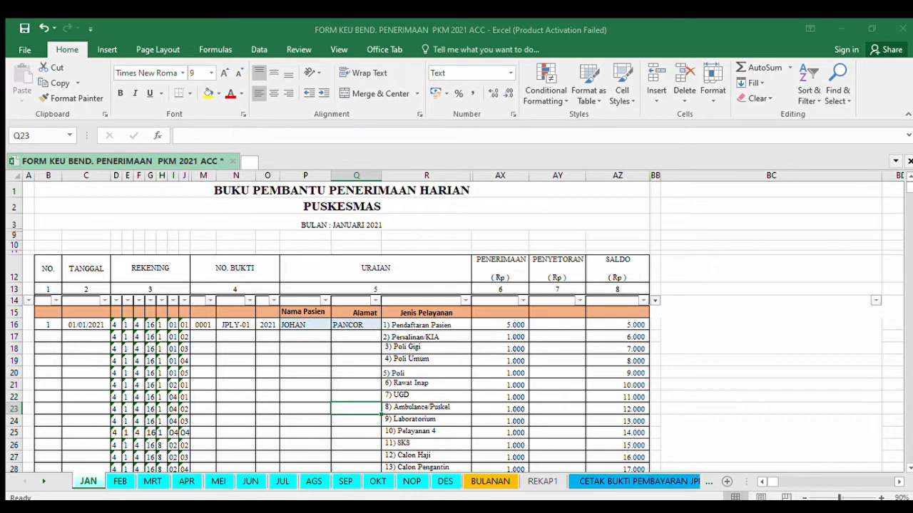
Set the month code in cell N1 of the CETAK BUKTI PEMBAYARAN JPLY sheet to JAN.
{"action": "left_click", "coordinate": [609, 482]}
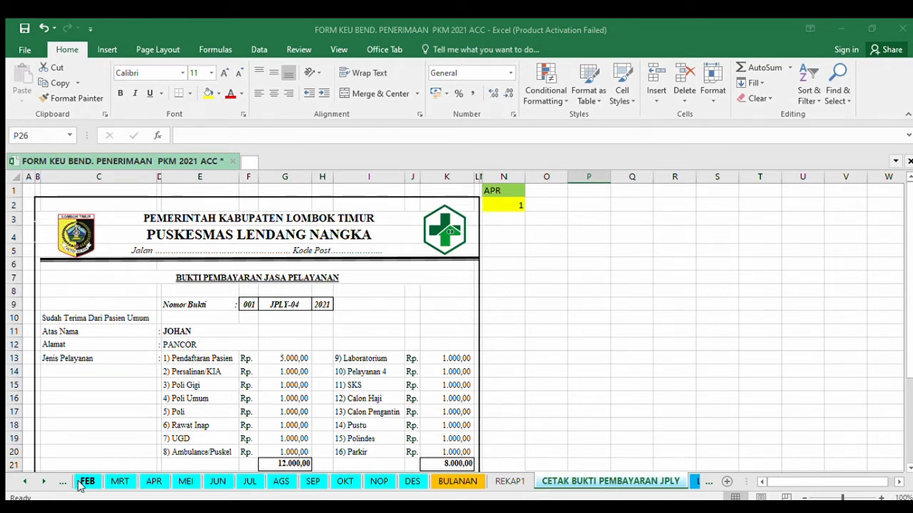
{"action": "left_click", "coordinate": [25, 481]}
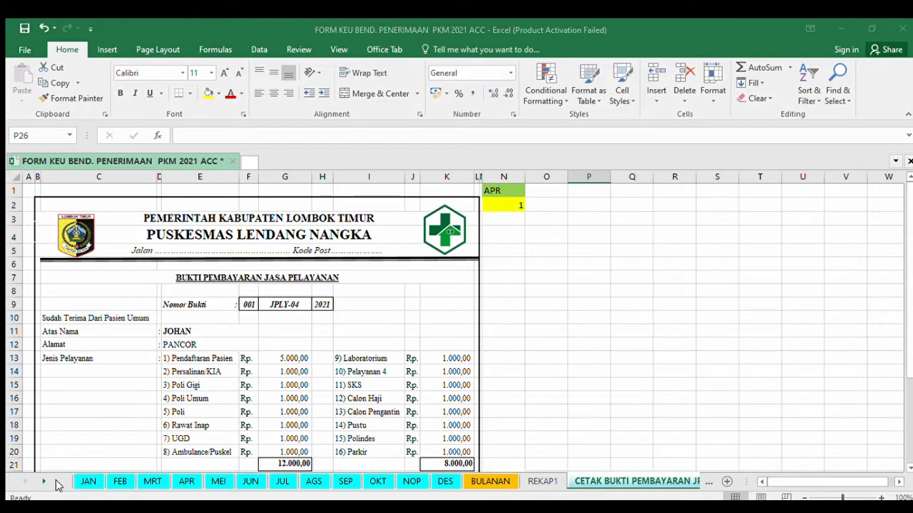
{"action": "left_click", "coordinate": [504, 192]}
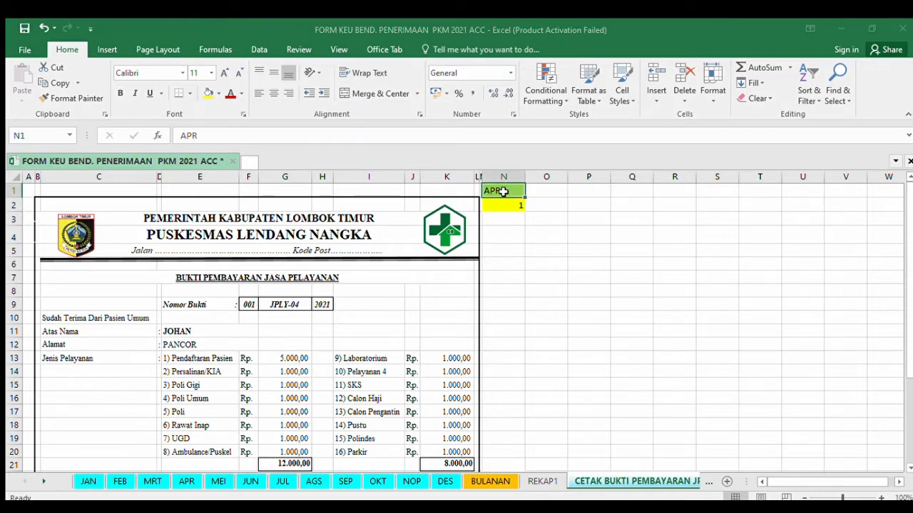
{"action": "type", "text": "JAN"}
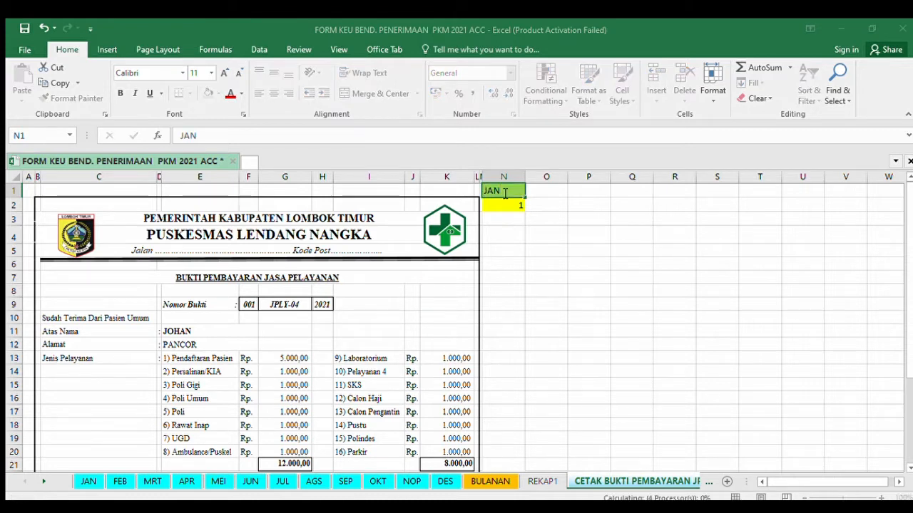
{"action": "left_click", "coordinate": [509, 203]}
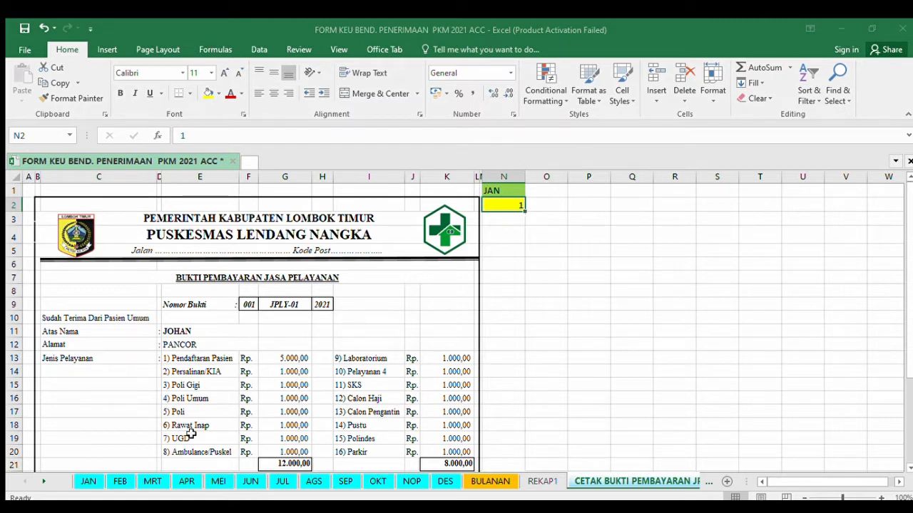
Replace the patient name of the first entry on the JAN sheet, cell P16, with another patient's name.
{"action": "left_click", "coordinate": [88, 481]}
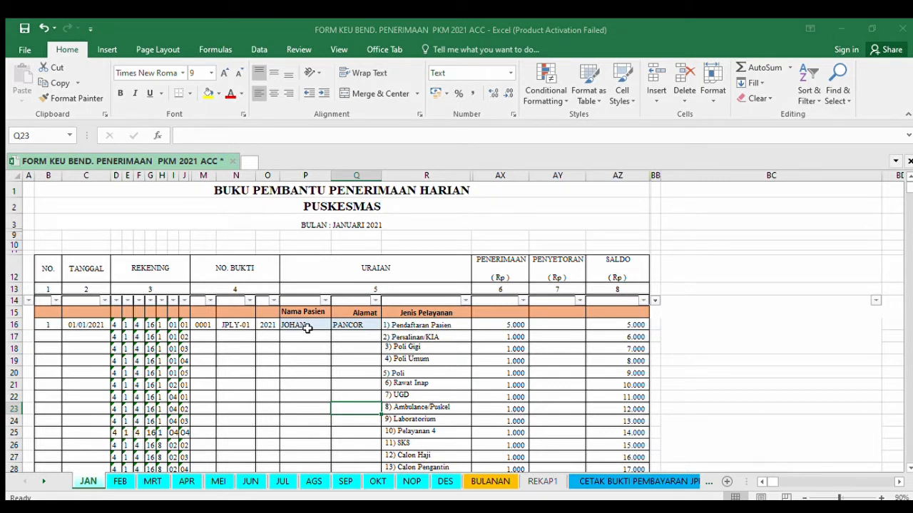
{"action": "left_click", "coordinate": [305, 325]}
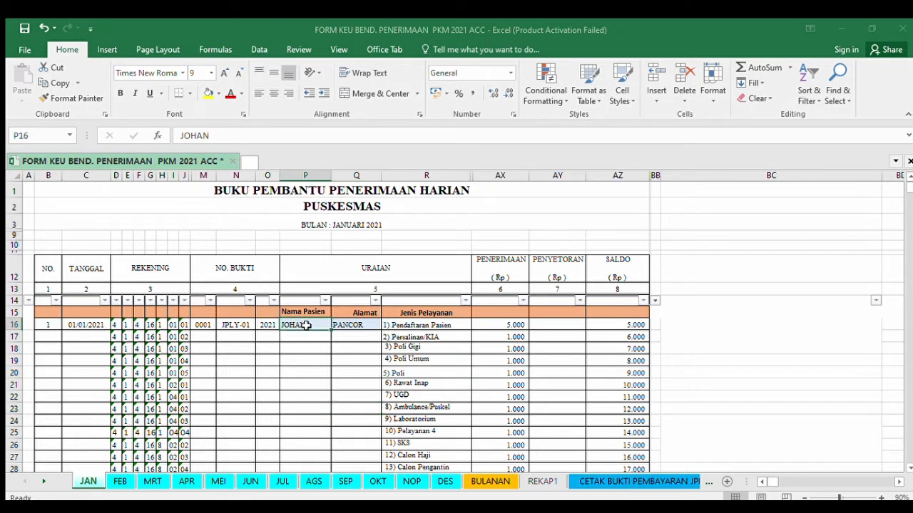
{"action": "type", "text": "MAR"}
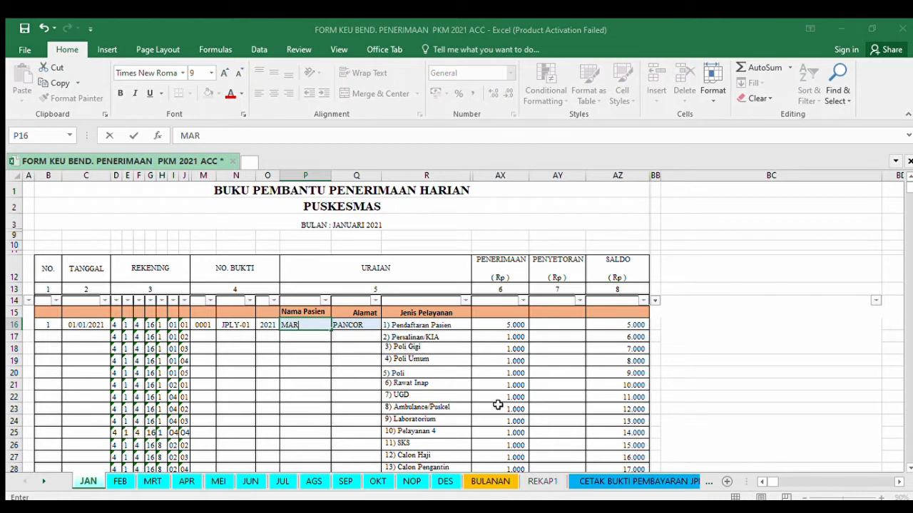
{"action": "type", "text": "ZUIN"}
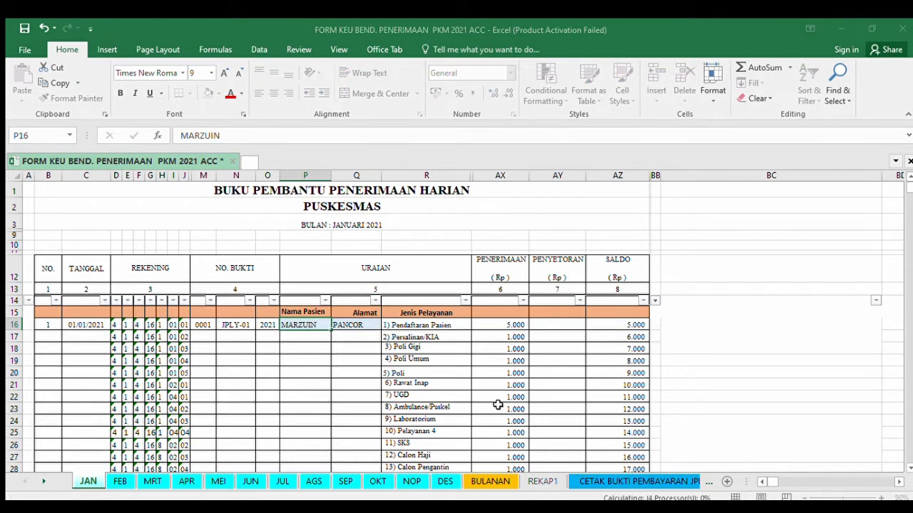
{"action": "key", "text": "Return"}
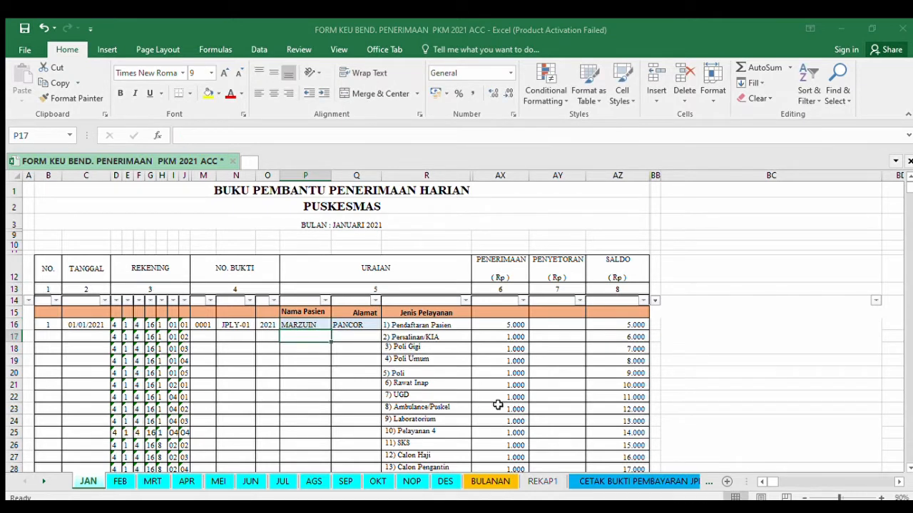
Replace the address of the first JAN entry, cell Q16, and show it on the CETAK BUKTI PEMBAYARAN JPLY receipt.
{"action": "left_click", "coordinate": [352, 325]}
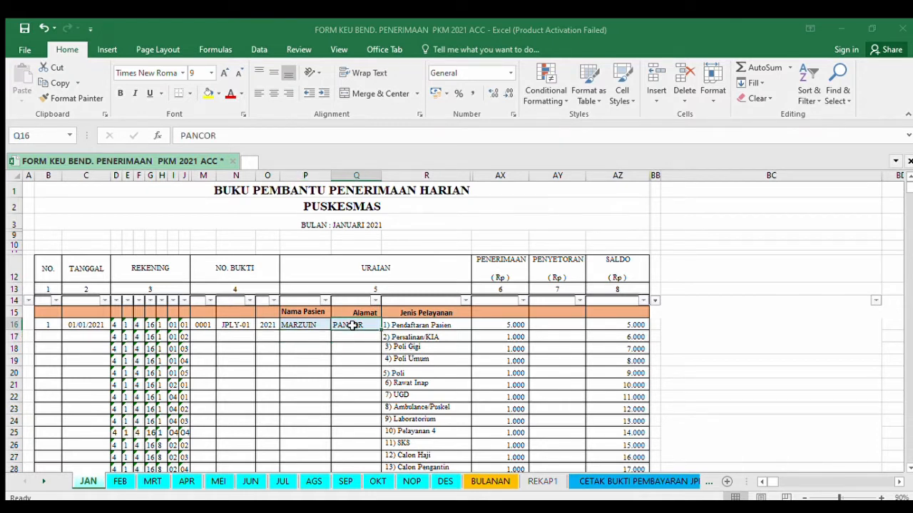
{"action": "type", "text": "JENGGIK"}
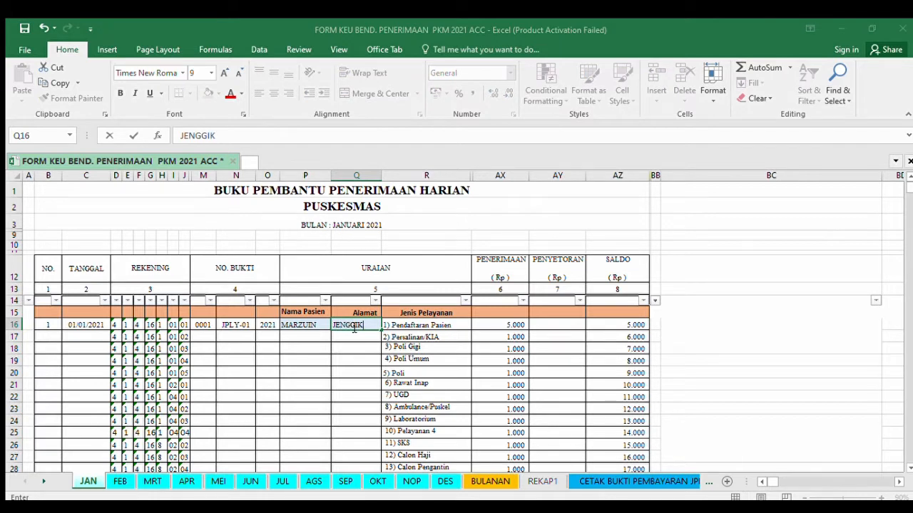
{"action": "key", "text": "Return"}
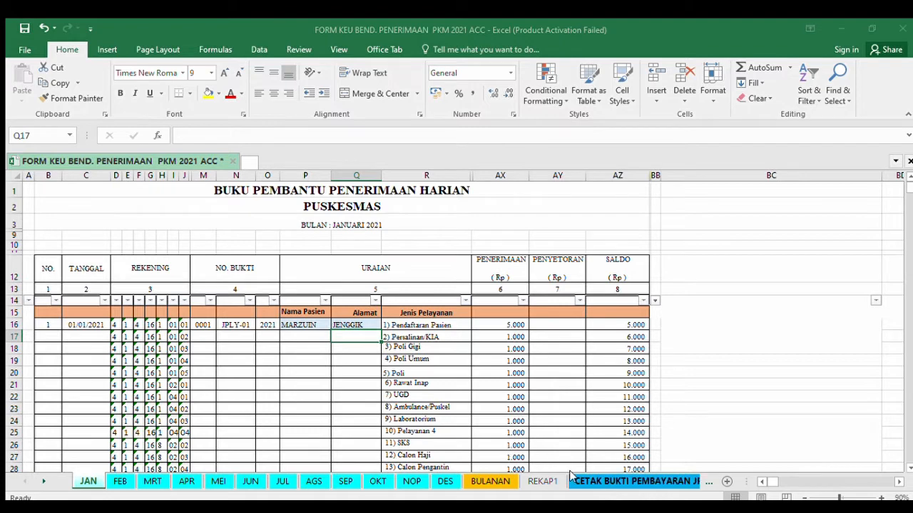
{"action": "left_click", "coordinate": [594, 482]}
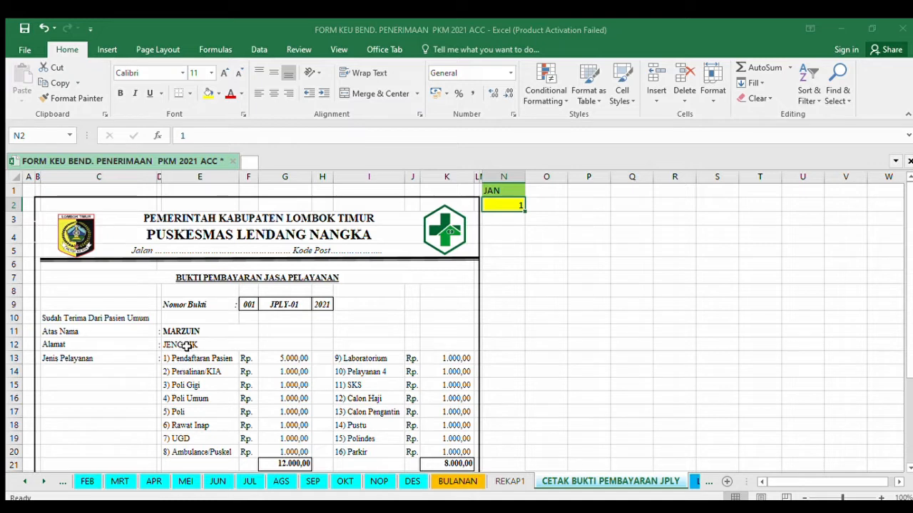
Replace the patient name of the first entry in cell P16 of the JAN sheet with a different patient's name.
{"action": "left_click", "coordinate": [25, 483]}
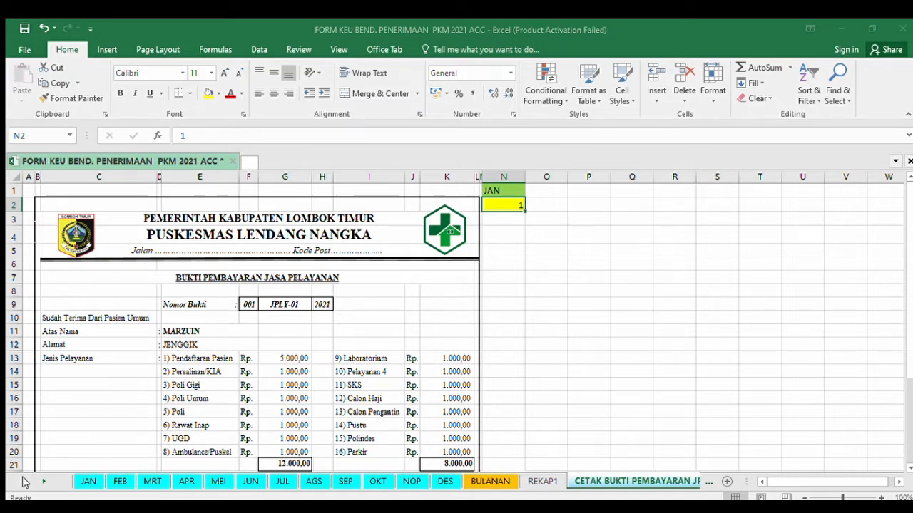
{"action": "left_click", "coordinate": [87, 482]}
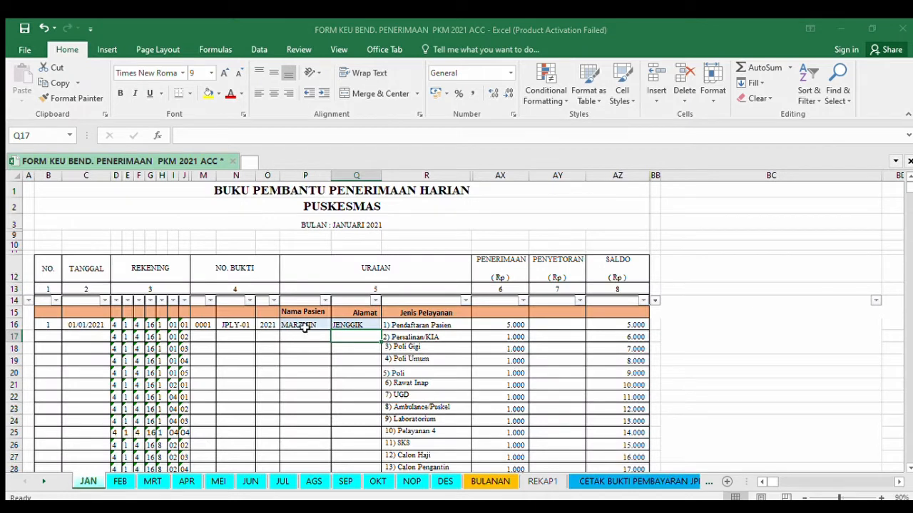
{"action": "left_click", "coordinate": [305, 326]}
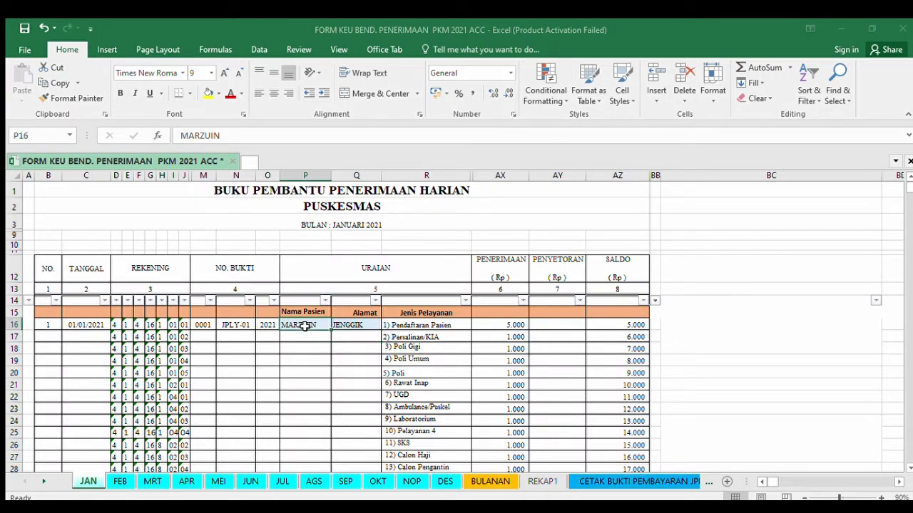
{"action": "type", "text": "BADRU"}
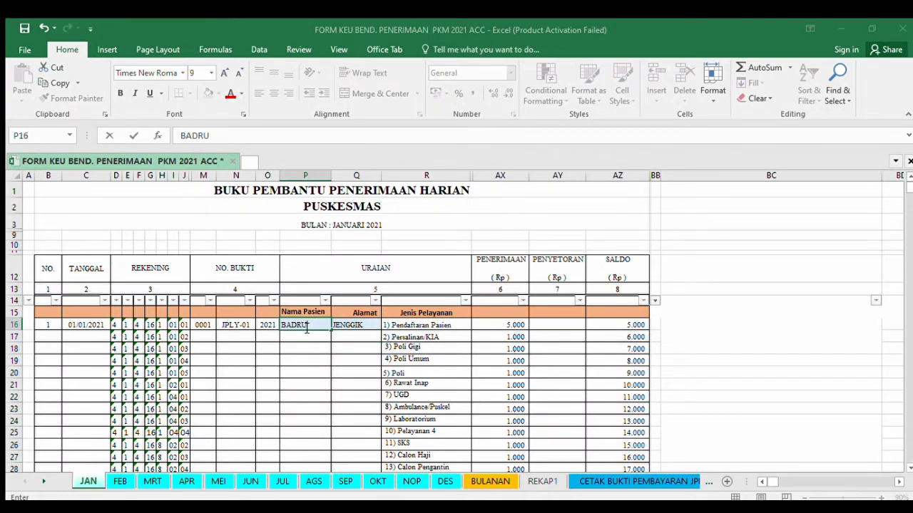
{"action": "type", "text": "N"}
{"action": "key", "text": "Return"}
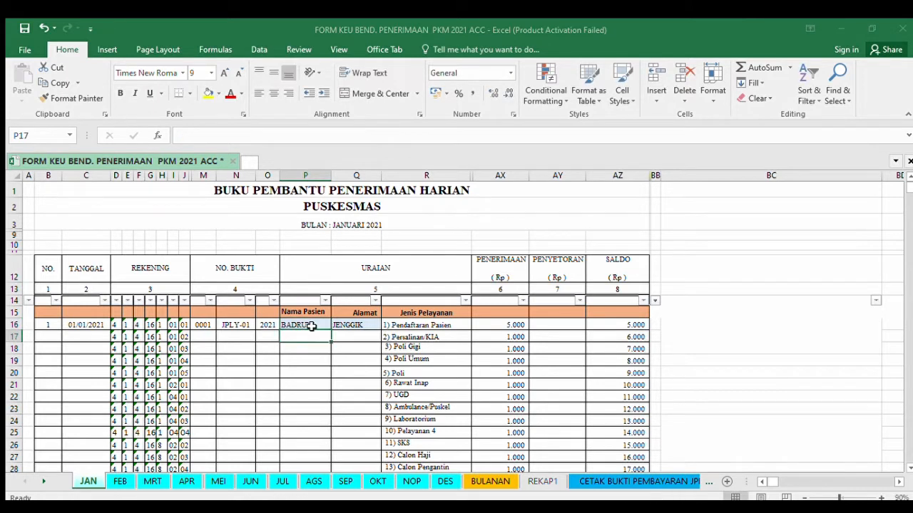
Enter a new address for the first patient in cell Q16 and check it on the CETAK BUKTI PEMBAYARAN JPLY receipt.
{"action": "left_click", "coordinate": [344, 326]}
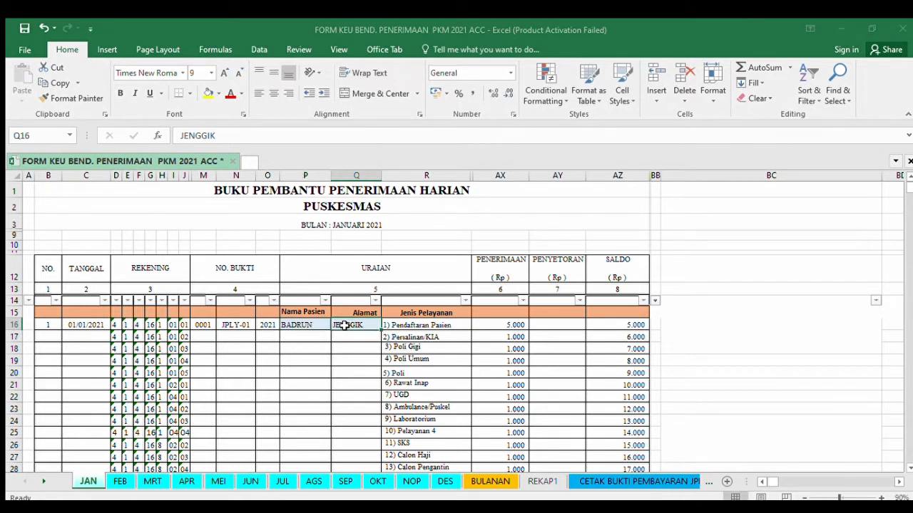
{"action": "type", "text": "L"}
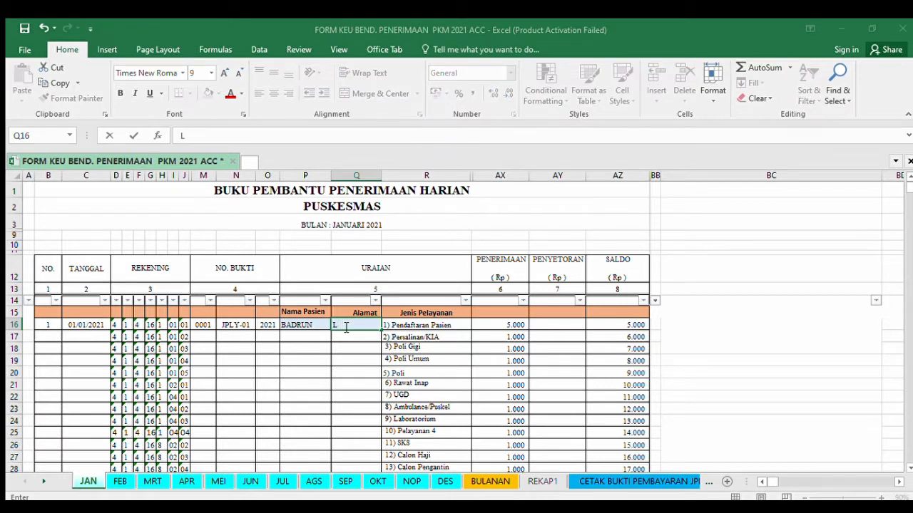
{"action": "type", "text": "E. NANGKA"}
{"action": "key", "text": "Return"}
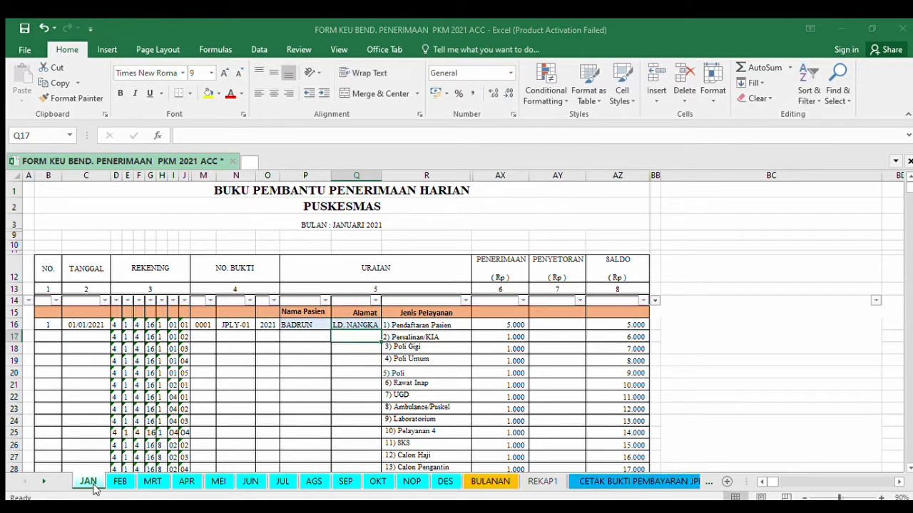
{"action": "left_click", "coordinate": [605, 482]}
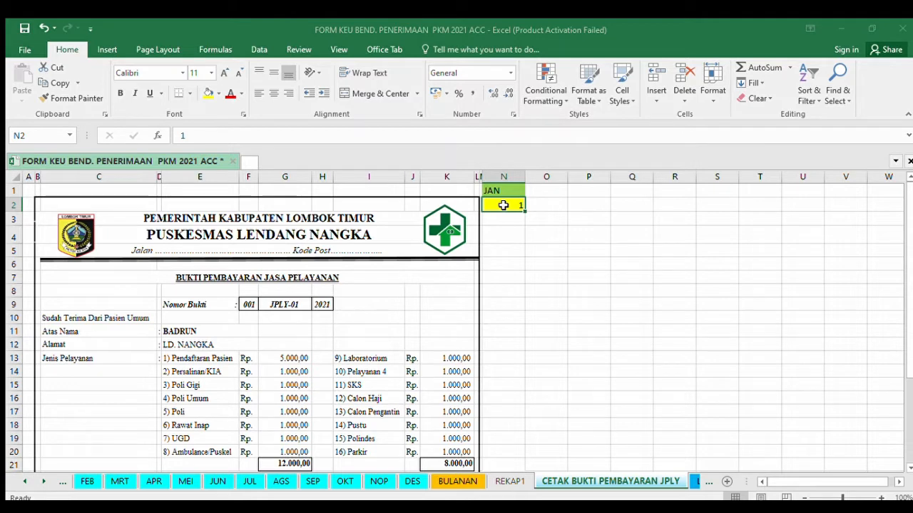
Replace the patient name of the second entry on the JAN sheet, cell P32, with another patient's name.
{"action": "left_click", "coordinate": [21, 481]}
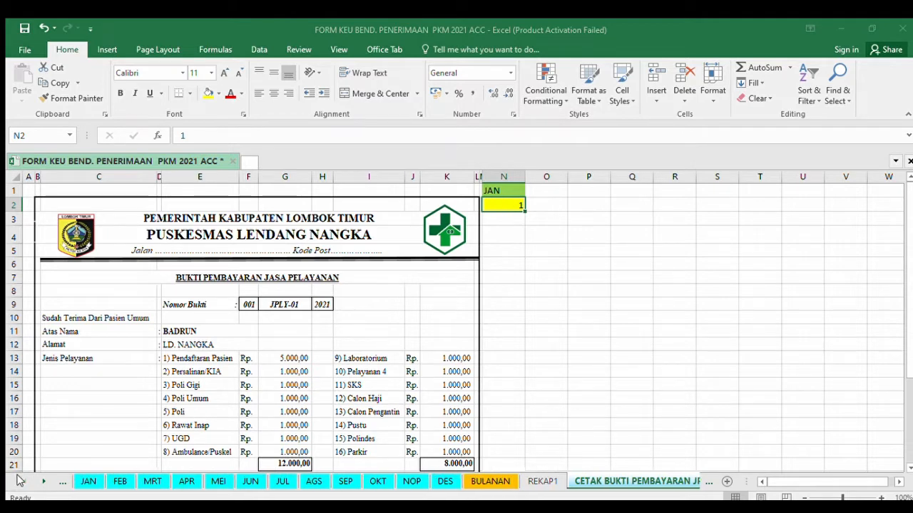
{"action": "left_click", "coordinate": [87, 482]}
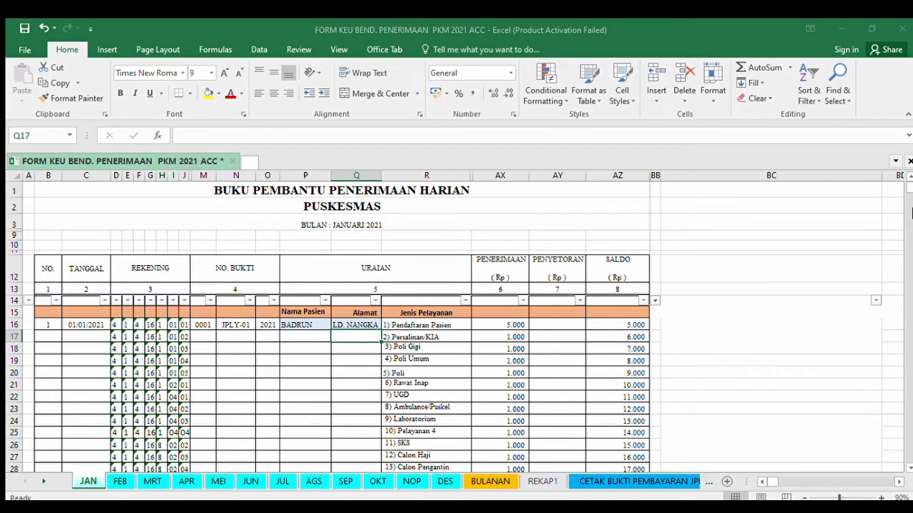
{"action": "left_click_drag", "start_coordinate": [910, 189], "coordinate": [910, 187]}
{"action": "left_click", "coordinate": [90, 372]}
{"action": "key", "text": "Return"}
{"action": "key", "text": "Down"}
{"action": "key", "text": "Down"}
{"action": "key", "text": "Down"}
{"action": "key", "text": "Down"}
{"action": "key", "text": "Down"}
{"action": "key", "text": "Down"}
{"action": "key", "text": "Down"}
{"action": "key", "text": "Down"}
{"action": "key", "text": "Down"}
{"action": "key", "text": "Down"}
{"action": "key", "text": "Down"}
{"action": "key", "text": "Down"}
{"action": "key", "text": "Down"}
{"action": "key", "text": "Down"}
{"action": "key", "text": "Down"}
{"action": "key", "text": "Down"}
{"action": "key", "text": "Down"}
{"action": "key", "text": "Down"}
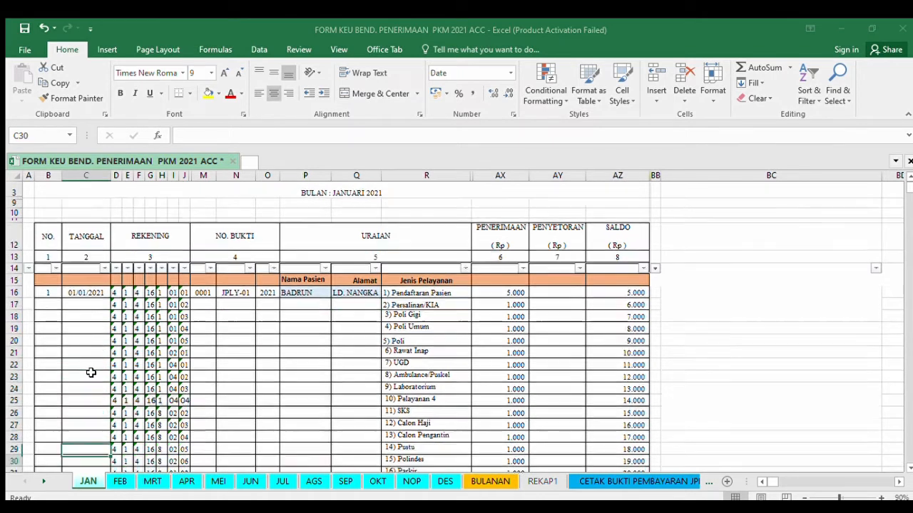
{"action": "left_click", "coordinate": [44, 382]}
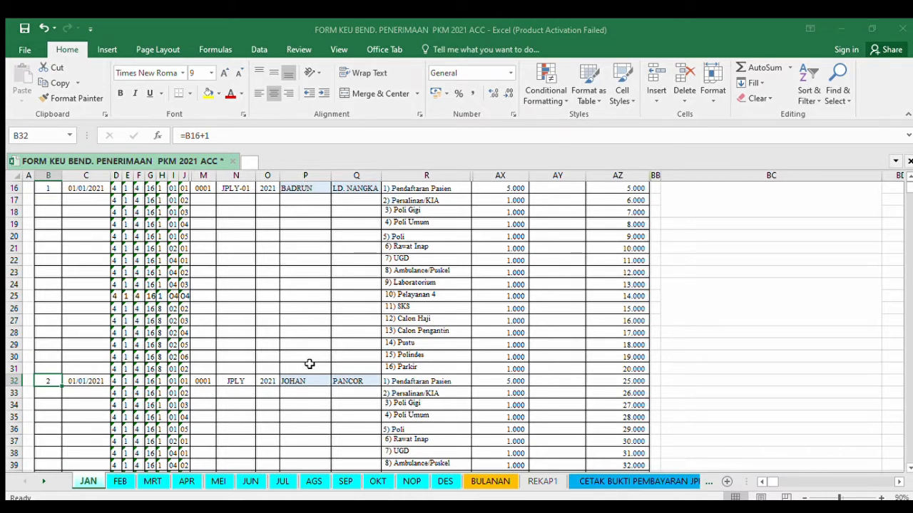
{"action": "left_click", "coordinate": [299, 383]}
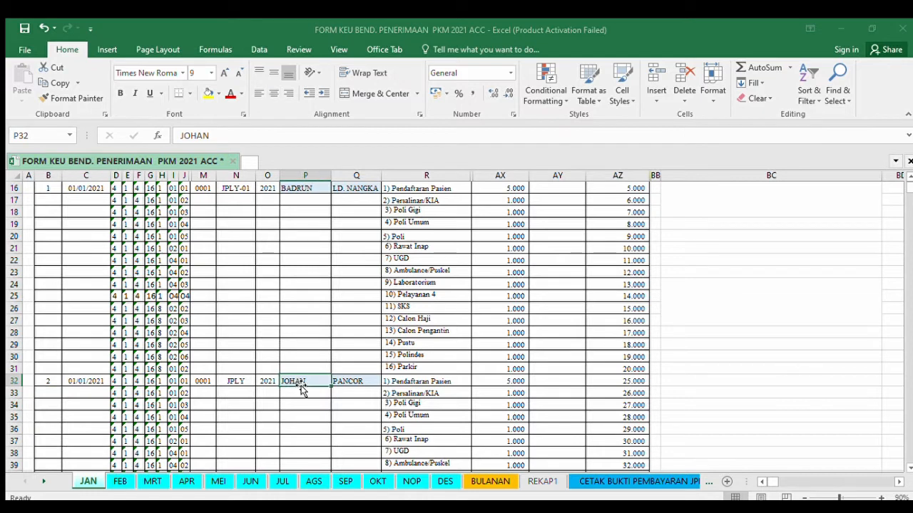
{"action": "type", "text": "NURAINI"}
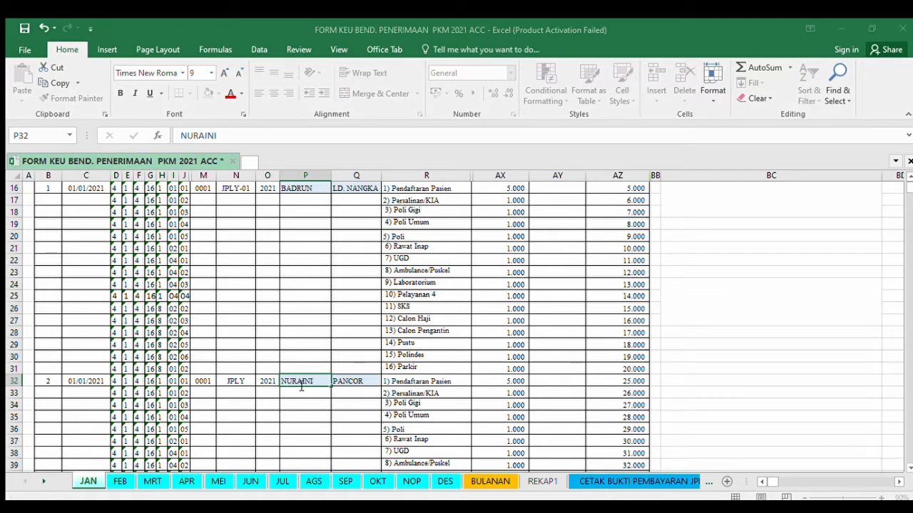
{"action": "key", "text": "Tab"}
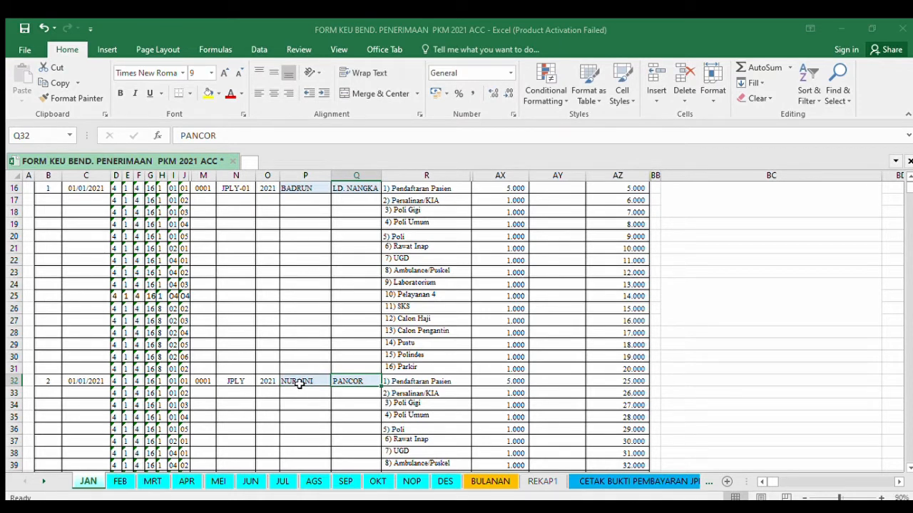
Replace the second patient's address in cell Q32 of the JAN sheet.
{"action": "type", "text": "DASAN LEK"}
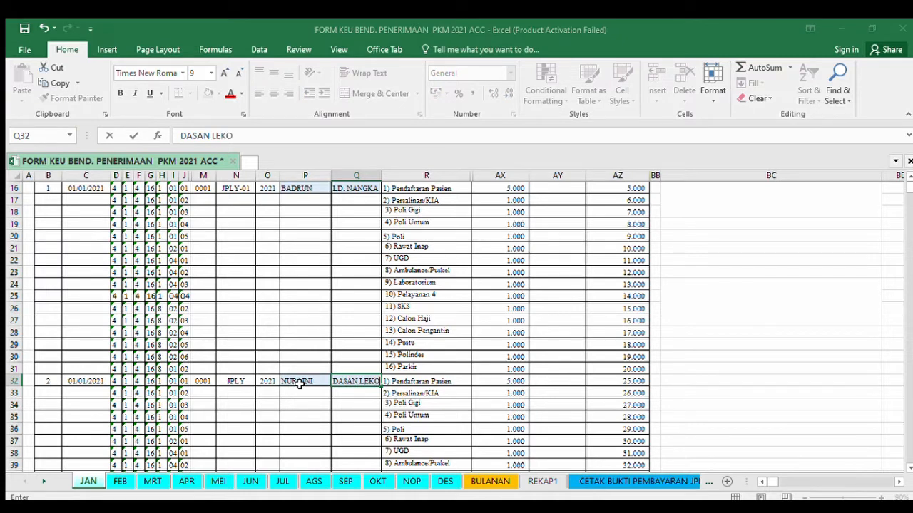
{"action": "type", "text": "ONG"}
{"action": "key", "text": "ctrl+Return"}
{"action": "key", "text": "Return"}
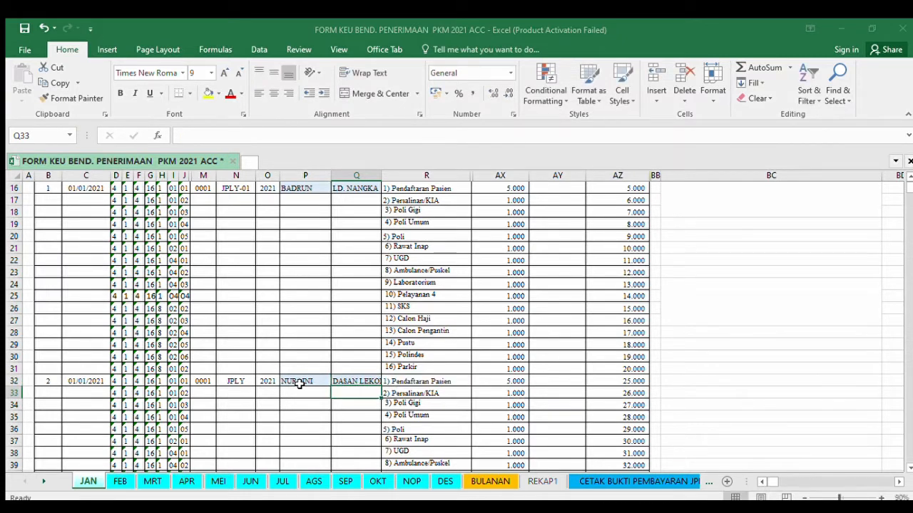
Set the entry number in cell N2 of the CETAK BUKTI PEMBAYARAN JPLY sheet to 2.
{"action": "left_click", "coordinate": [595, 482]}
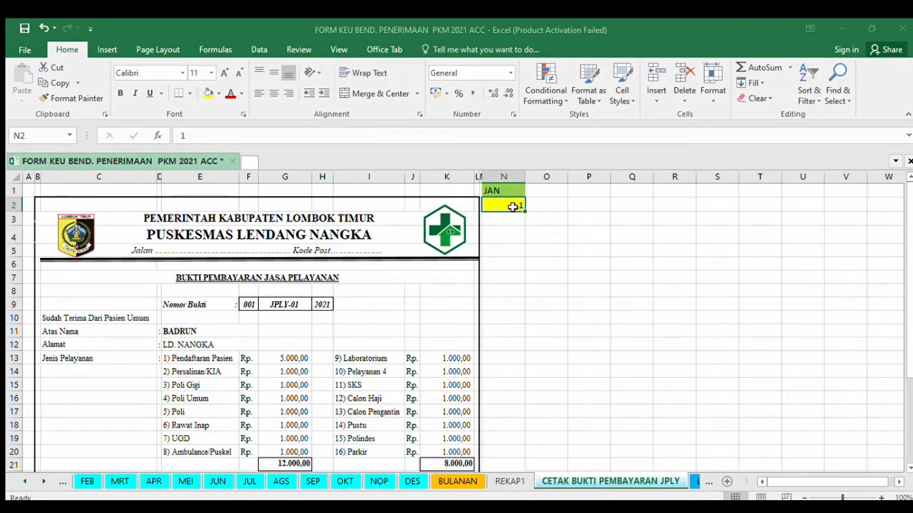
{"action": "type", "text": "2"}
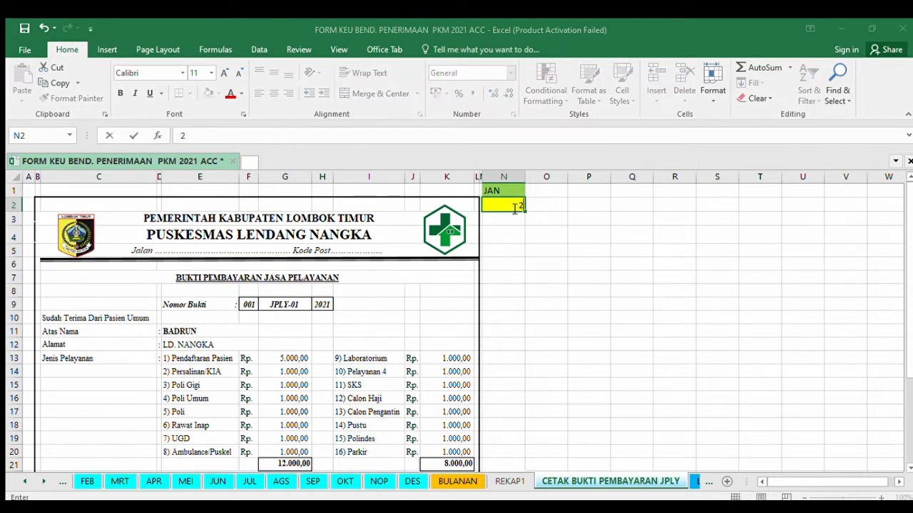
{"action": "left_click", "coordinate": [554, 262]}
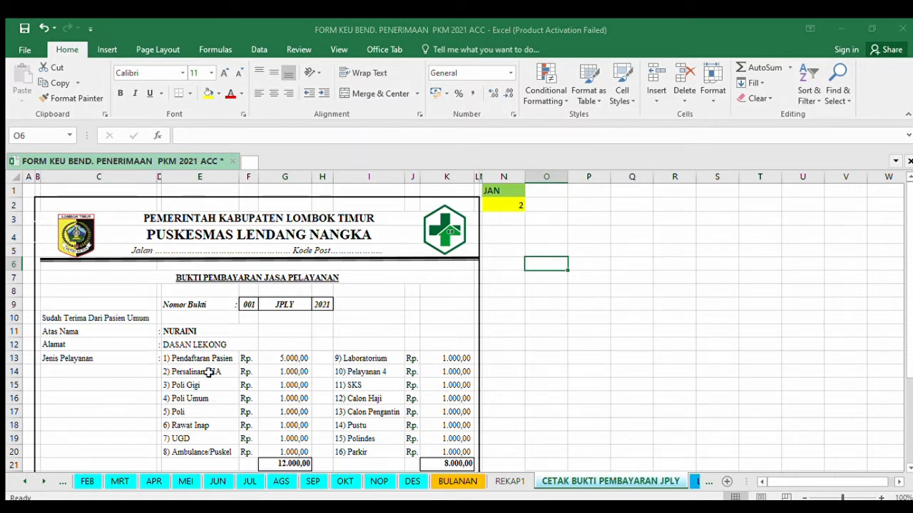
Unhide columns K and L on the JAN sheet and inspect the lookup formulas in cells L20 and L18.
{"action": "left_click", "coordinate": [22, 482]}
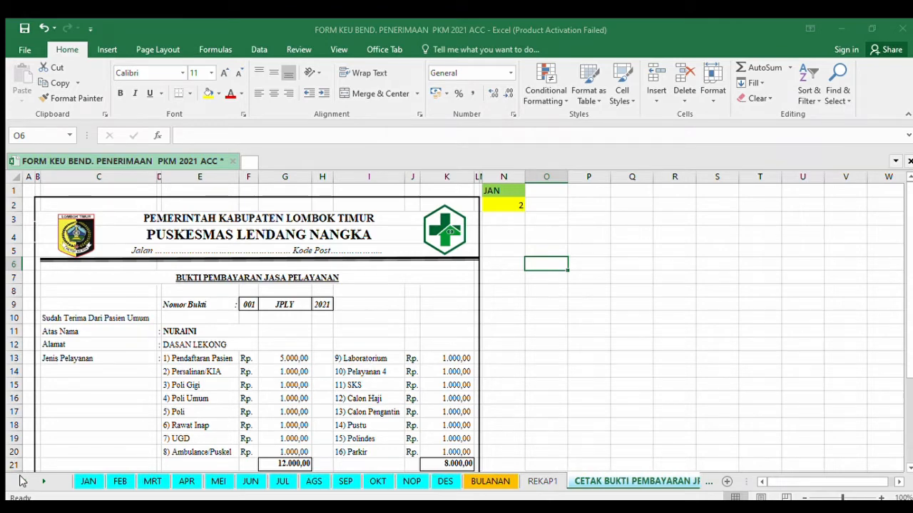
{"action": "left_click", "coordinate": [87, 482]}
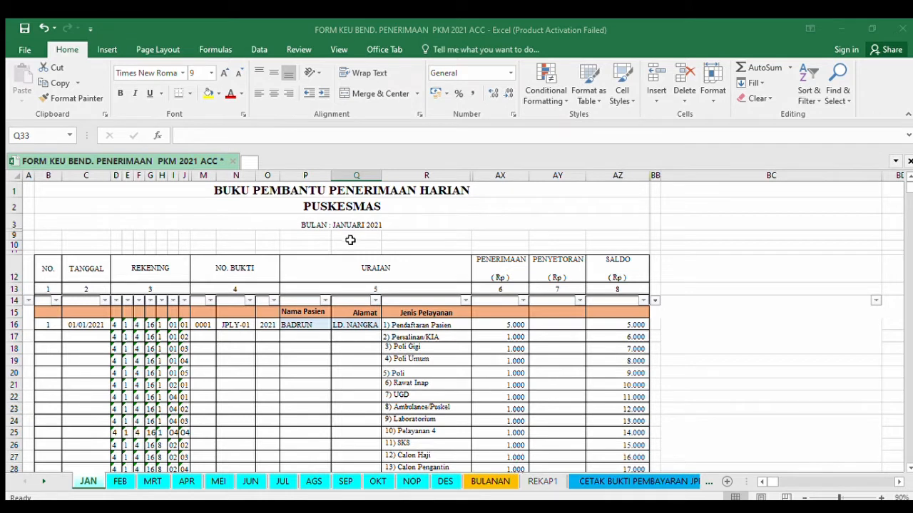
{"action": "left_click", "coordinate": [188, 182]}
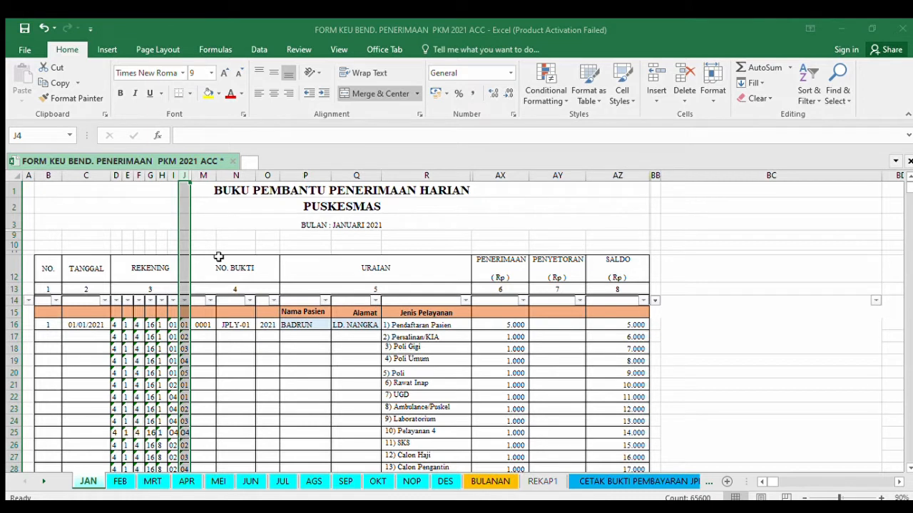
{"action": "left_click", "coordinate": [186, 177]}
{"action": "left_click_drag", "start_coordinate": [186, 178], "coordinate": [433, 170]}
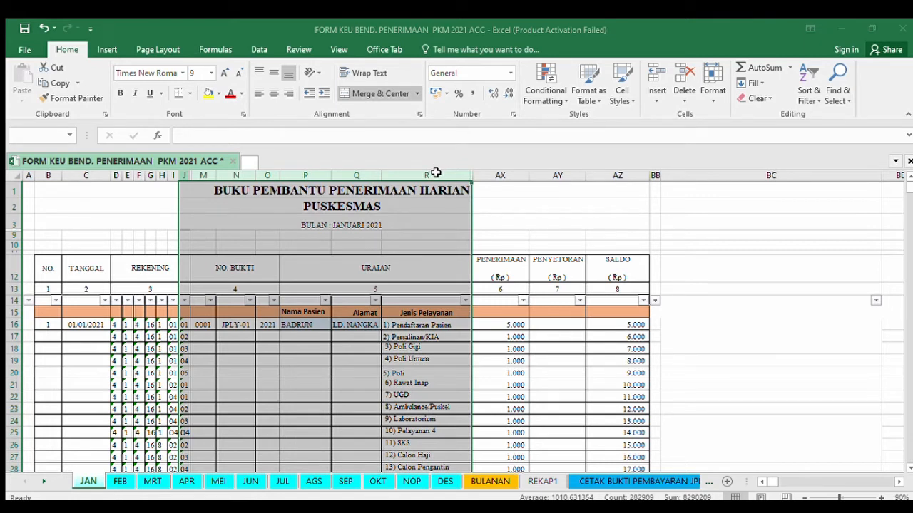
{"action": "left_click_drag", "start_coordinate": [434, 173], "coordinate": [435, 174]}
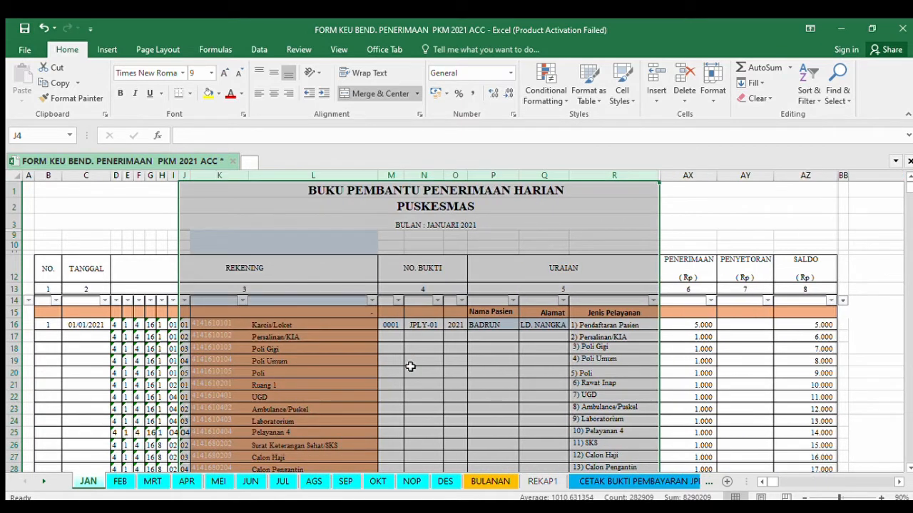
{"action": "left_click", "coordinate": [329, 374]}
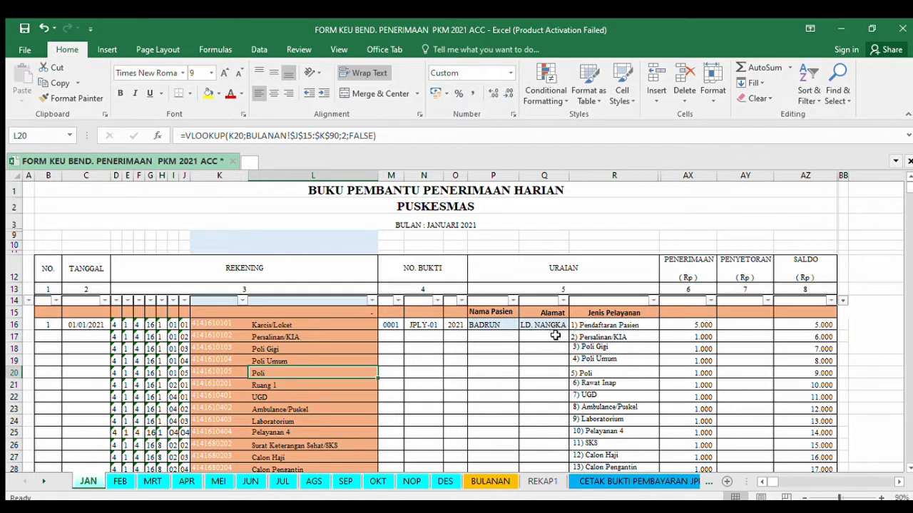
{"action": "left_click", "coordinate": [311, 345]}
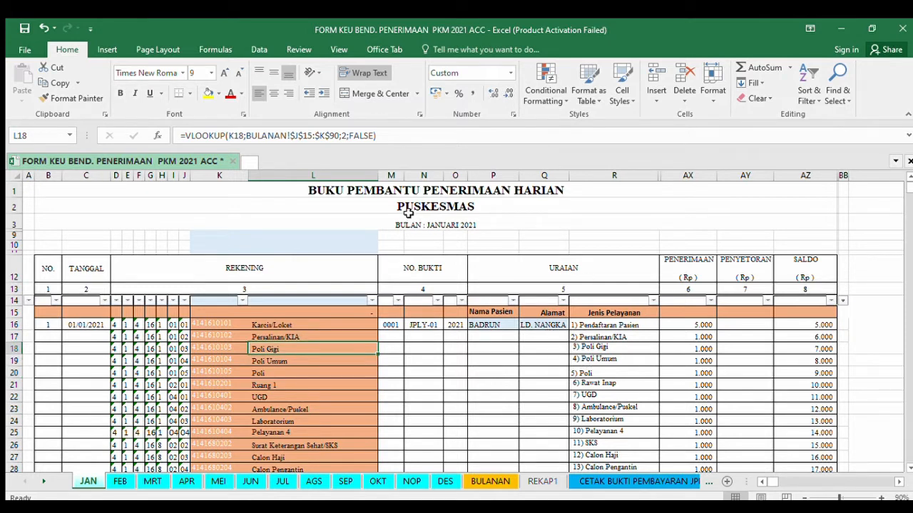
Unhide the columns between R and AX on the JAN sheet and view the service amounts they hold.
{"action": "left_click_drag", "start_coordinate": [207, 178], "coordinate": [688, 186]}
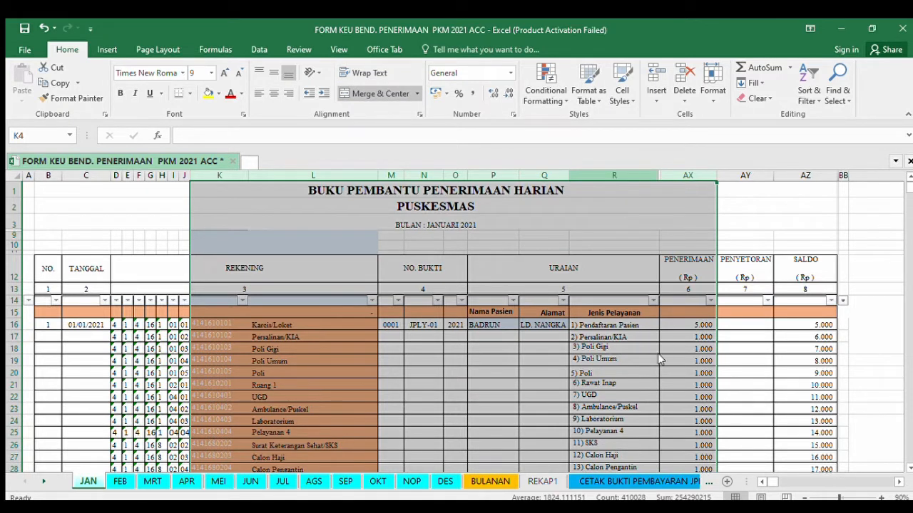
{"action": "left_click", "coordinate": [650, 368]}
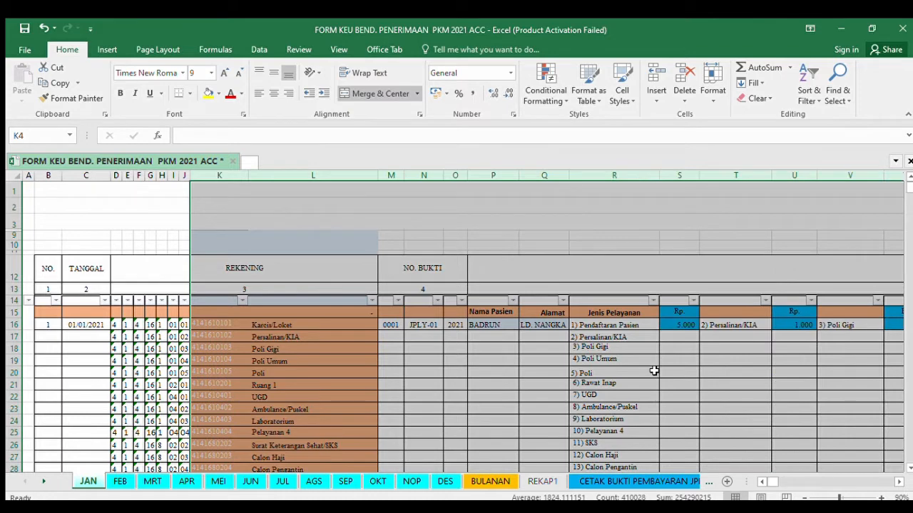
{"action": "left_click_drag", "start_coordinate": [897, 482], "coordinate": [897, 482]}
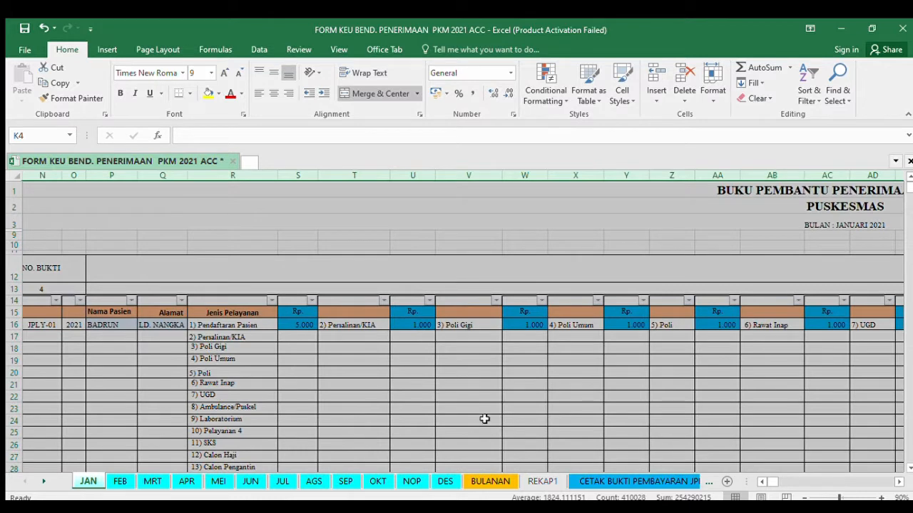
Examine the Jenis Pelayanan cells from R16 down to R31 on the JAN sheet and the references behind them.
{"action": "left_click", "coordinate": [378, 382]}
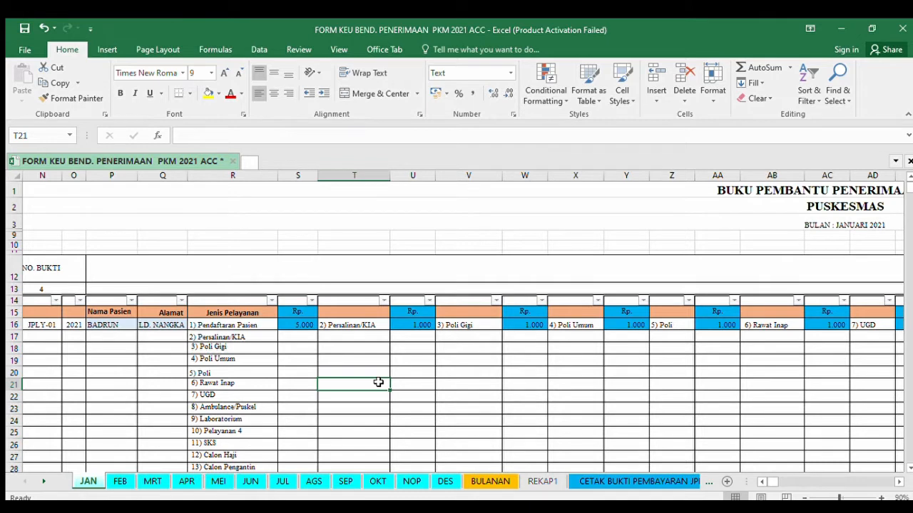
{"action": "left_click", "coordinate": [241, 326]}
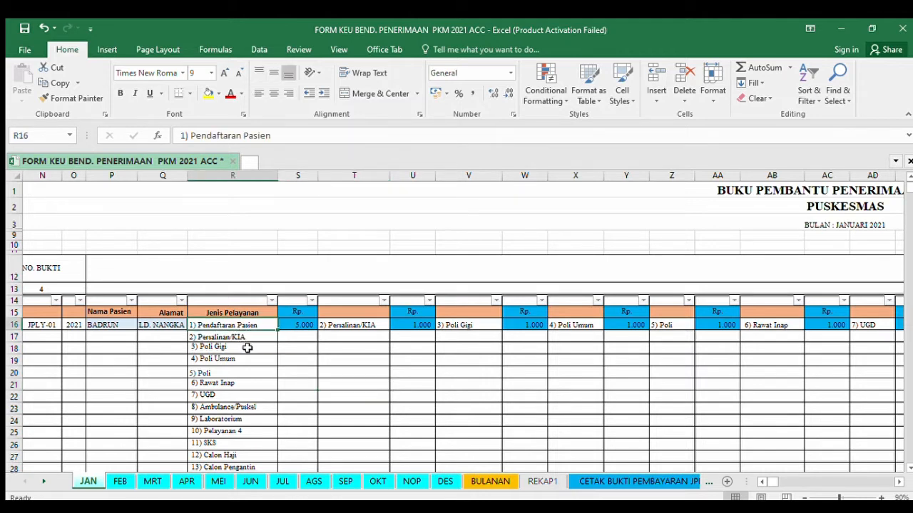
{"action": "left_click", "coordinate": [244, 348]}
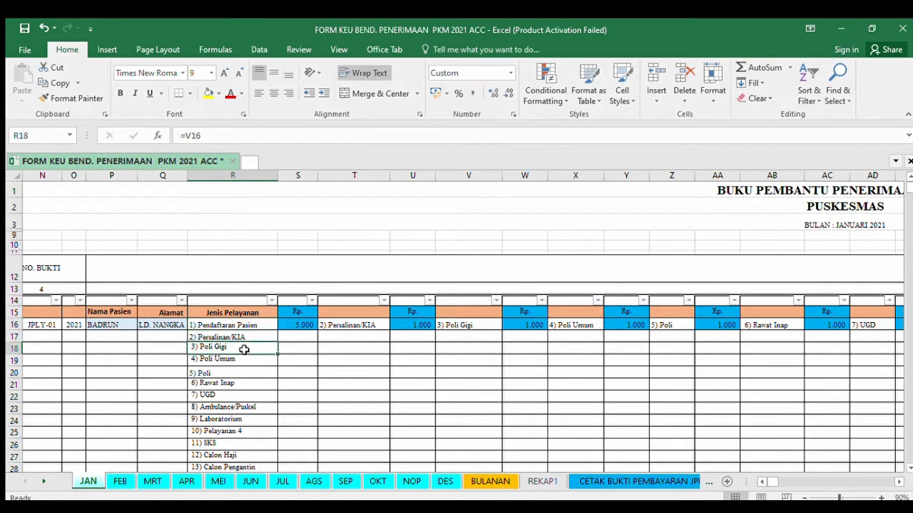
{"action": "key", "text": "Down"}
{"action": "key", "text": "Down"}
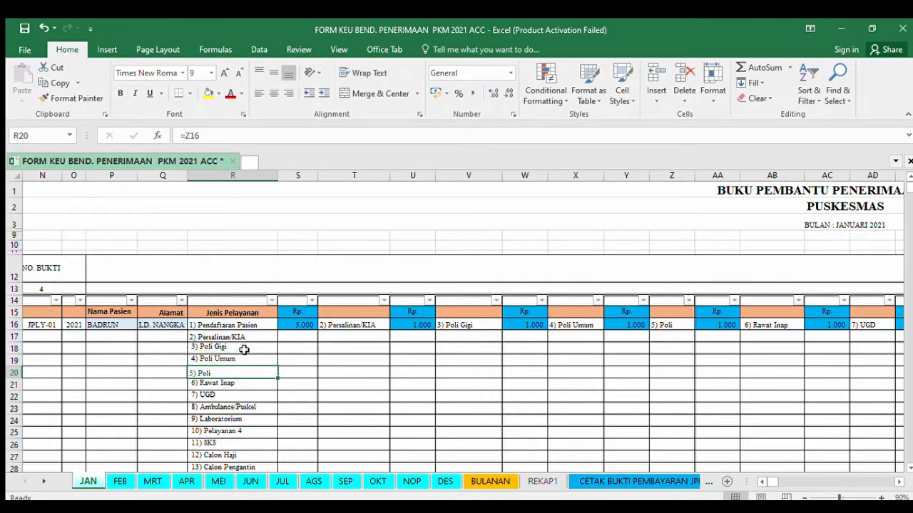
{"action": "key", "text": "Down"}
{"action": "key", "text": "Down"}
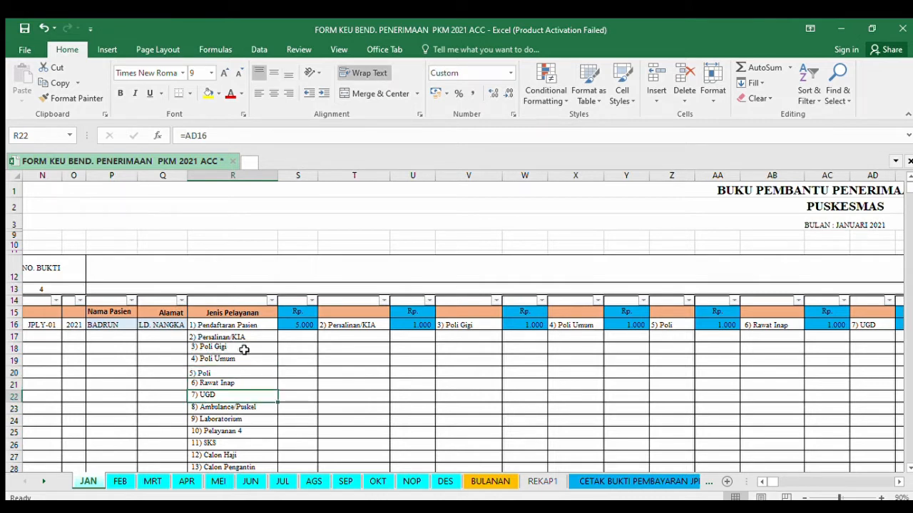
{"action": "key", "text": "Down"}
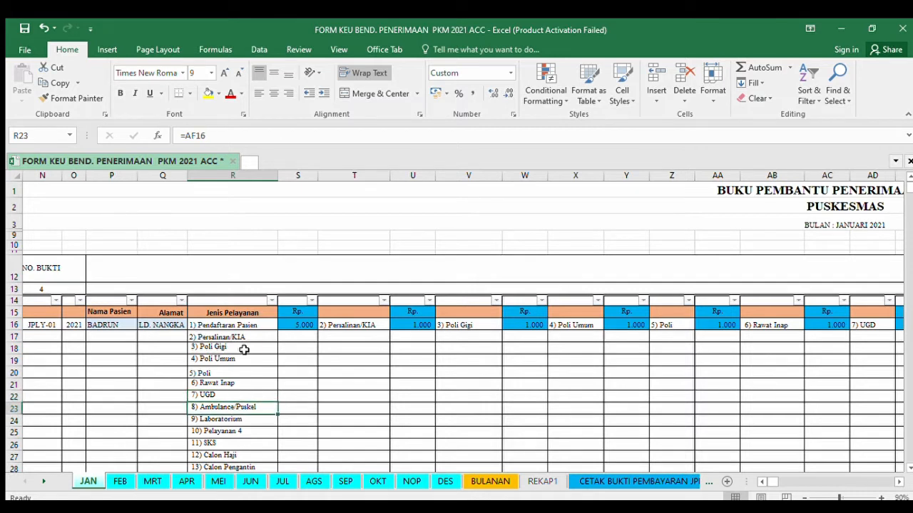
{"action": "key", "text": "Down"}
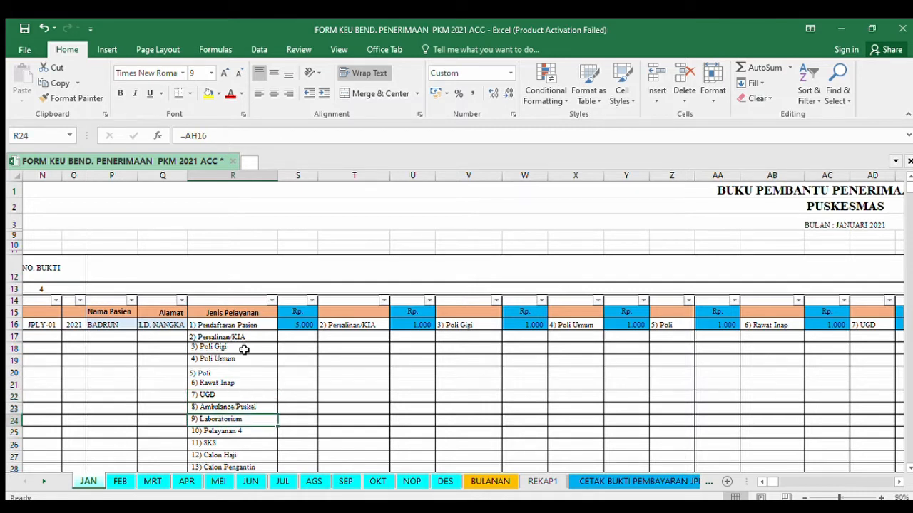
{"action": "key", "text": "Down"}
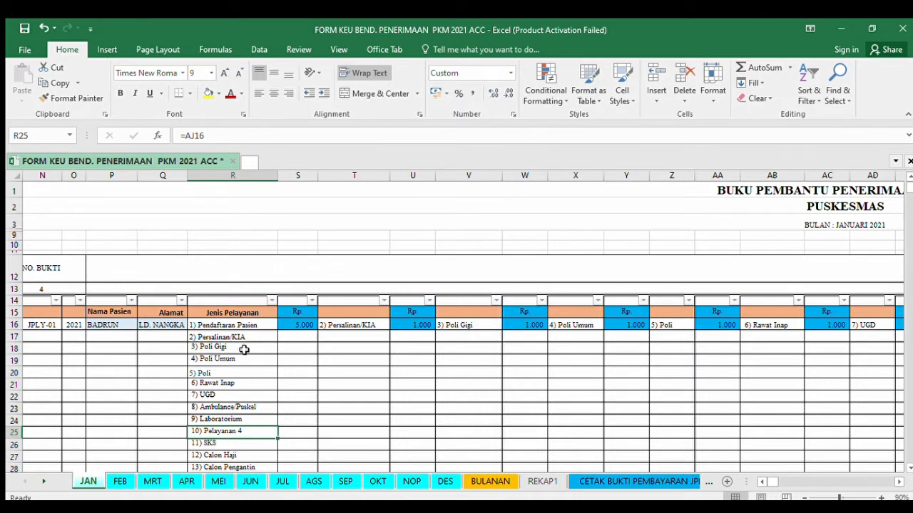
{"action": "key", "text": "Down"}
{"action": "key", "text": "Down"}
{"action": "key", "text": "Down"}
{"action": "key", "text": "Down"}
{"action": "key", "text": "Down"}
{"action": "key", "text": "Down"}
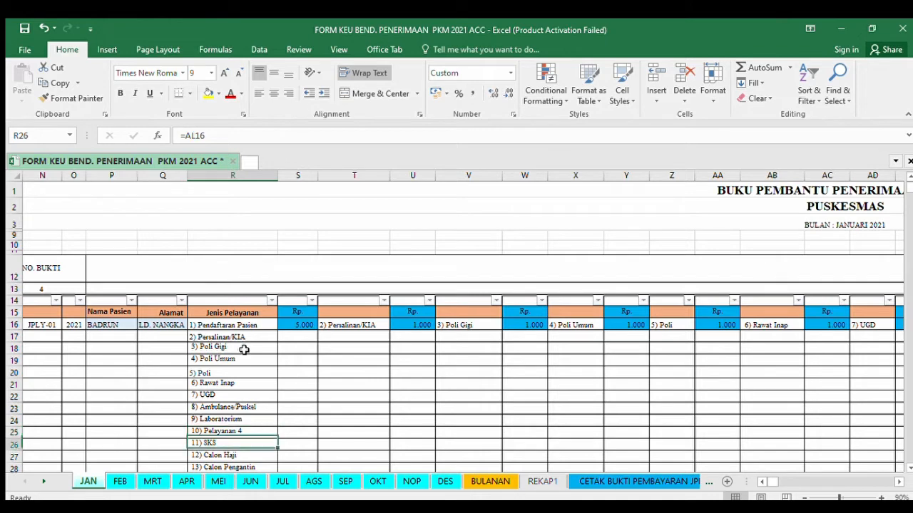
{"action": "key", "text": "Up"}
{"action": "key", "text": "Up"}
{"action": "key", "text": "Up"}
{"action": "key", "text": "Up"}
{"action": "key", "text": "Up"}
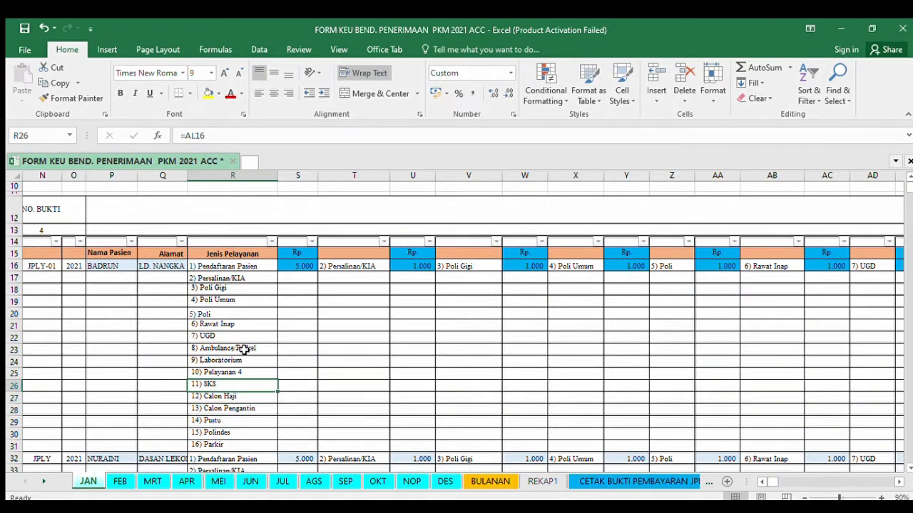
{"action": "key", "text": "Down"}
{"action": "key", "text": "Down"}
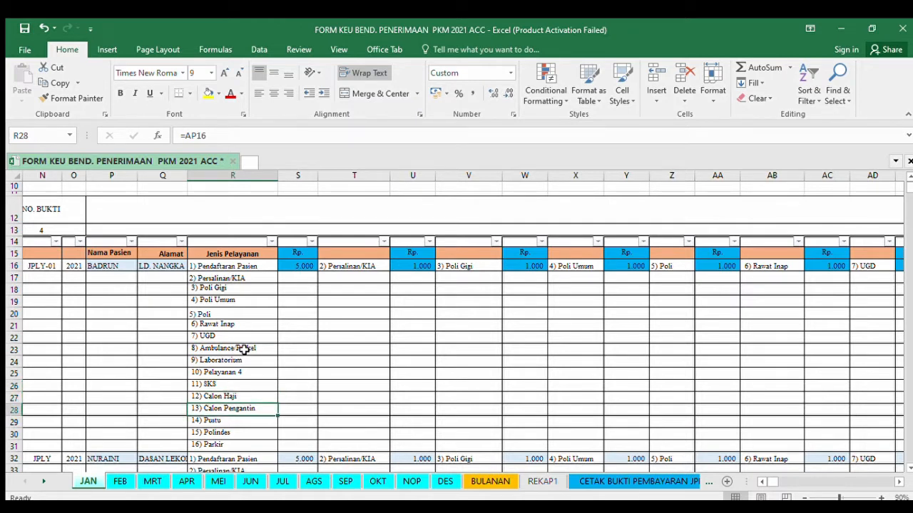
{"action": "key", "text": "Down"}
{"action": "key", "text": "Down"}
{"action": "key", "text": "Down"}
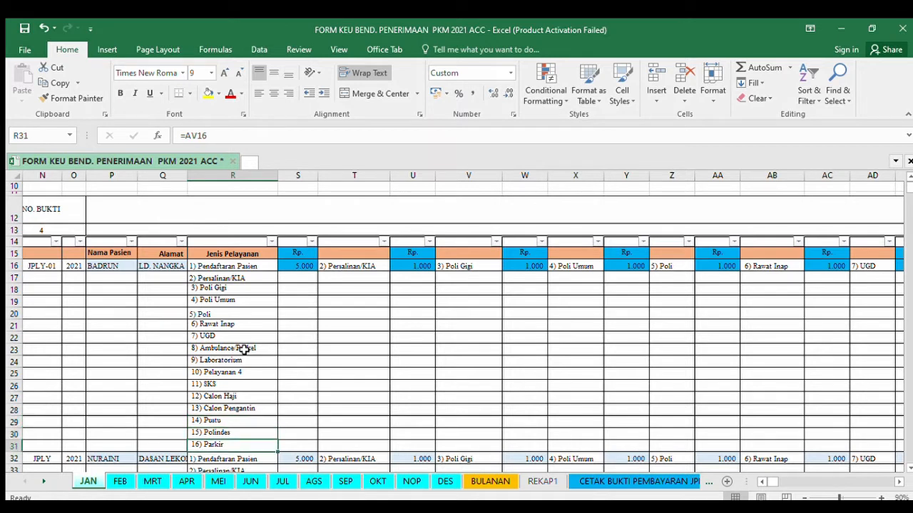
Go back up the Jenis Pelayanan list and check the row 15 headers from column R to column U.
{"action": "key", "text": "Up"}
{"action": "key", "text": "Up"}
{"action": "key", "text": "Up"}
{"action": "key", "text": "Up"}
{"action": "key", "text": "Up"}
{"action": "key", "text": "Up"}
{"action": "key", "text": "Up"}
{"action": "key", "text": "Up"}
{"action": "key", "text": "Up"}
{"action": "key", "text": "Up"}
{"action": "key", "text": "Up"}
{"action": "key", "text": "Up"}
{"action": "key", "text": "Up"}
{"action": "key", "text": "Up"}
{"action": "key", "text": "Up"}
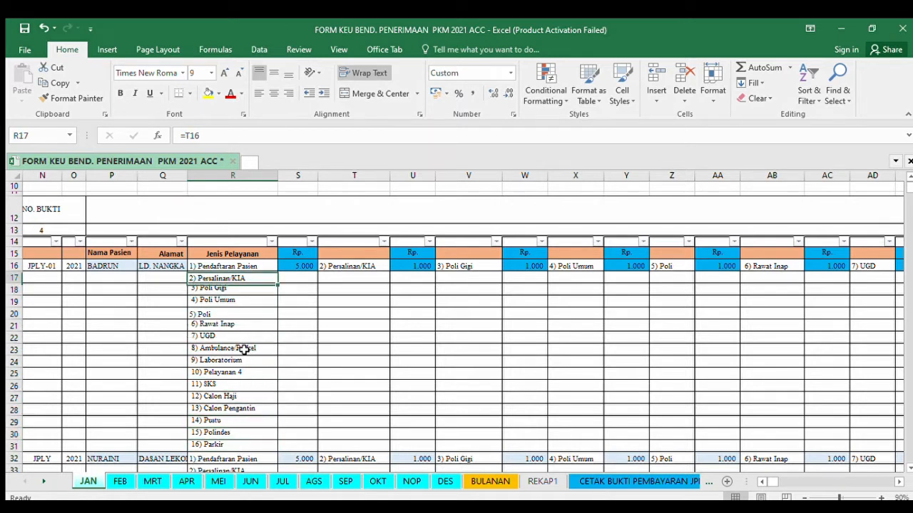
{"action": "key", "text": "Up"}
{"action": "key", "text": "Right"}
{"action": "key", "text": "Right"}
{"action": "key", "text": "Right"}
{"action": "key", "text": "Right"}
{"action": "key", "text": "Right"}
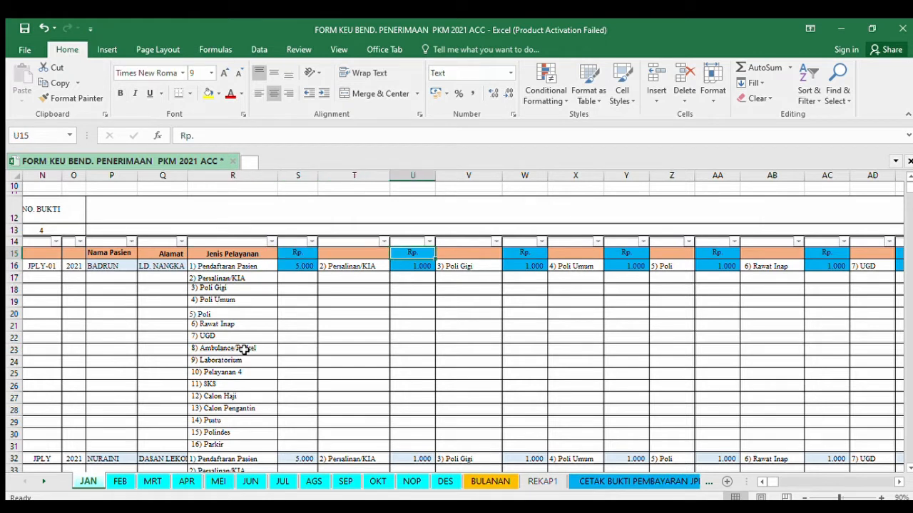
{"action": "key", "text": "Left"}
{"action": "key", "text": "Left"}
{"action": "key", "text": "Left"}
{"action": "key", "text": "Left"}
{"action": "key", "text": "Left"}
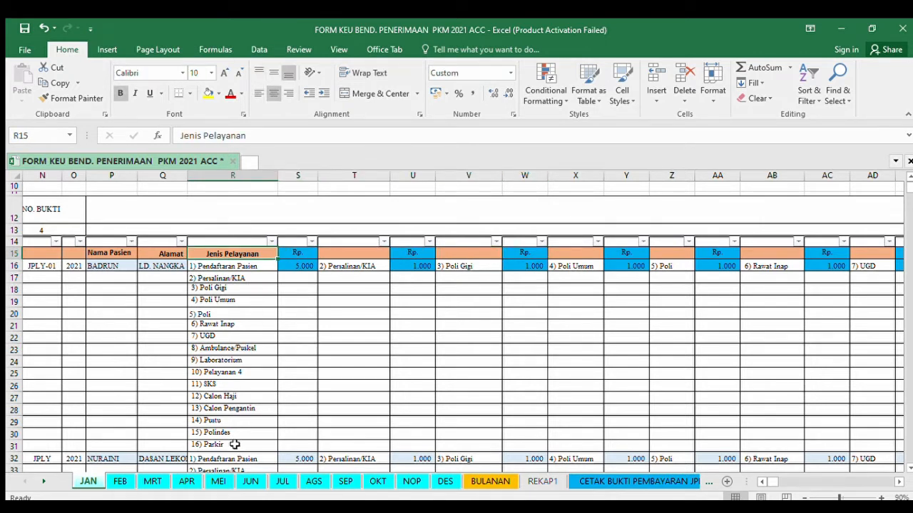
Inspect the service items in cells E16 and I20 of the CETAK BUKTI PEMBAYARAN JPLY sheet.
{"action": "left_click", "coordinate": [617, 482]}
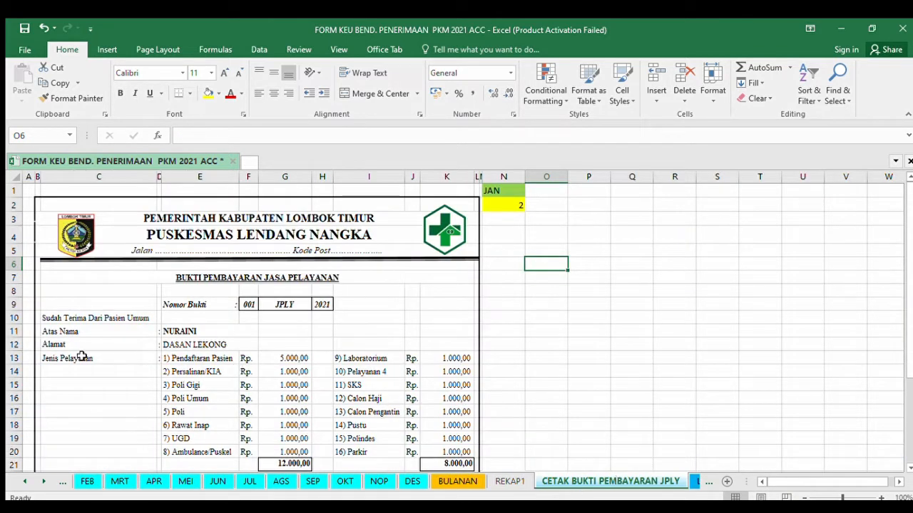
{"action": "left_click", "coordinate": [201, 399]}
{"action": "left_click", "coordinate": [360, 453]}
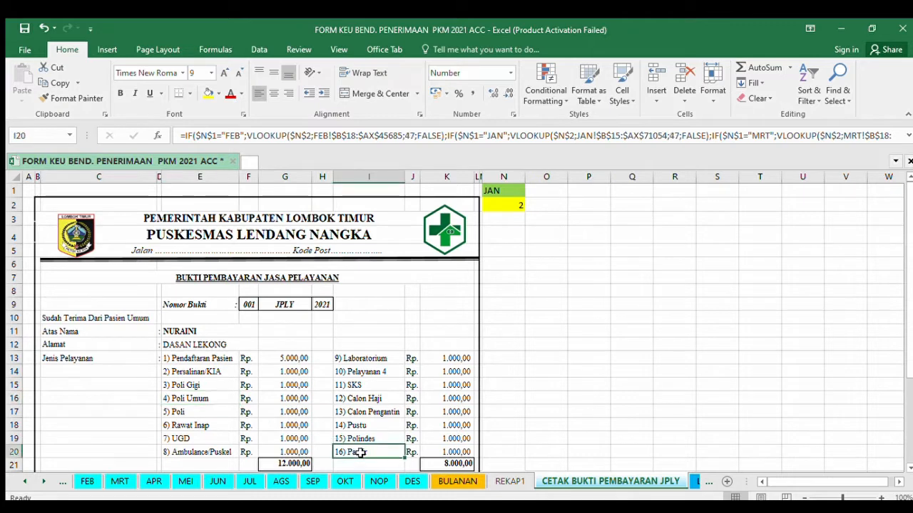
On the JAN sheet, clear the first patient's Persalinan/KIA amount in U16 and set the Poli Gigi amount in W16 to 200000.
{"action": "left_click", "coordinate": [25, 482]}
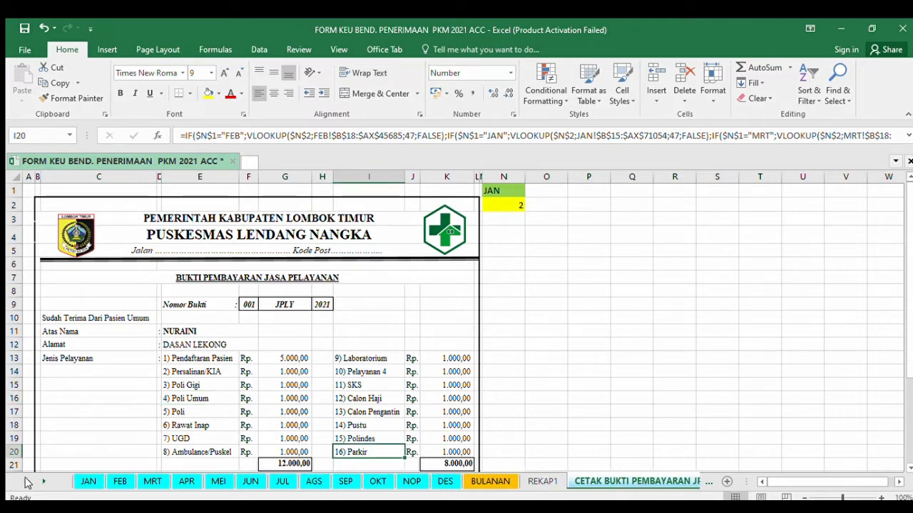
{"action": "left_click", "coordinate": [86, 482]}
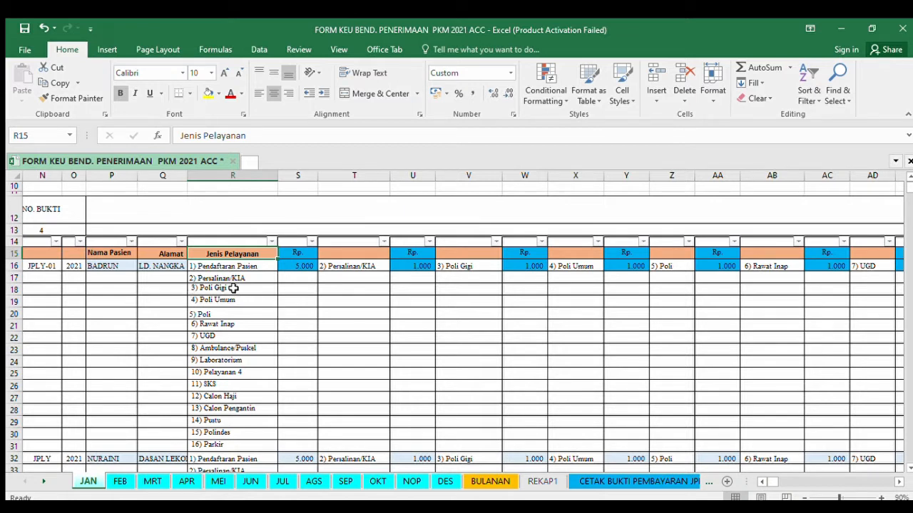
{"action": "left_click", "coordinate": [306, 266]}
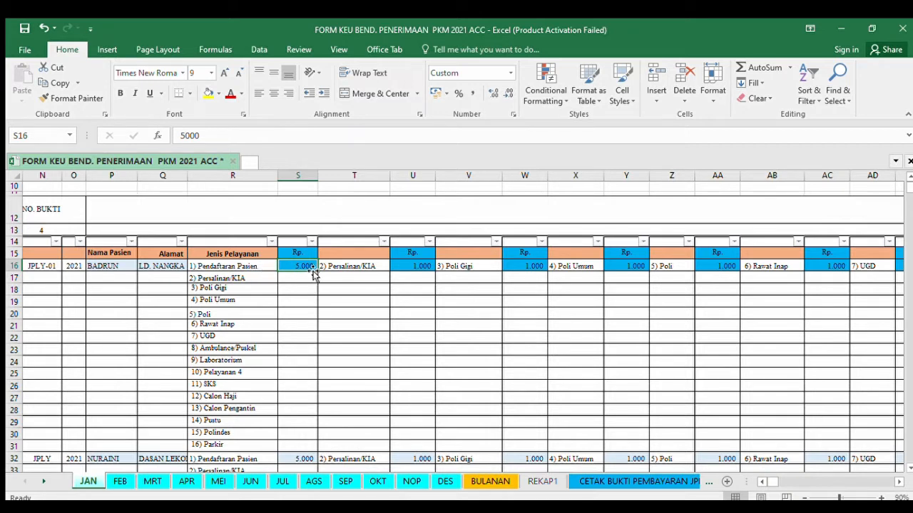
{"action": "left_click", "coordinate": [416, 266]}
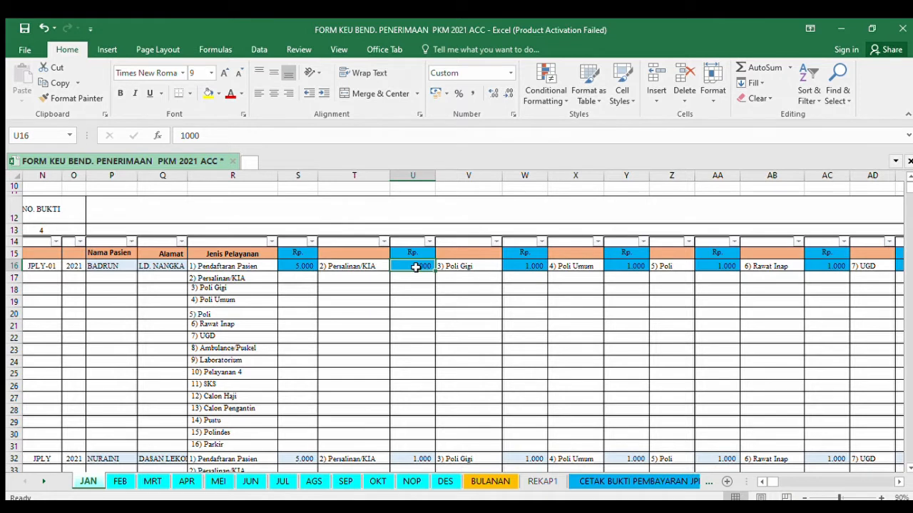
{"action": "key", "text": "Delete"}
{"action": "left_click", "coordinate": [532, 267]}
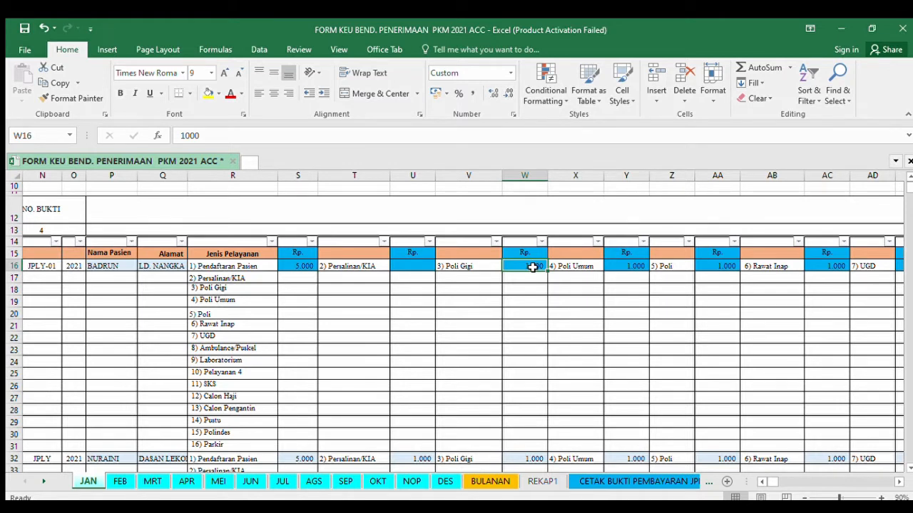
{"action": "type", "text": "200000"}
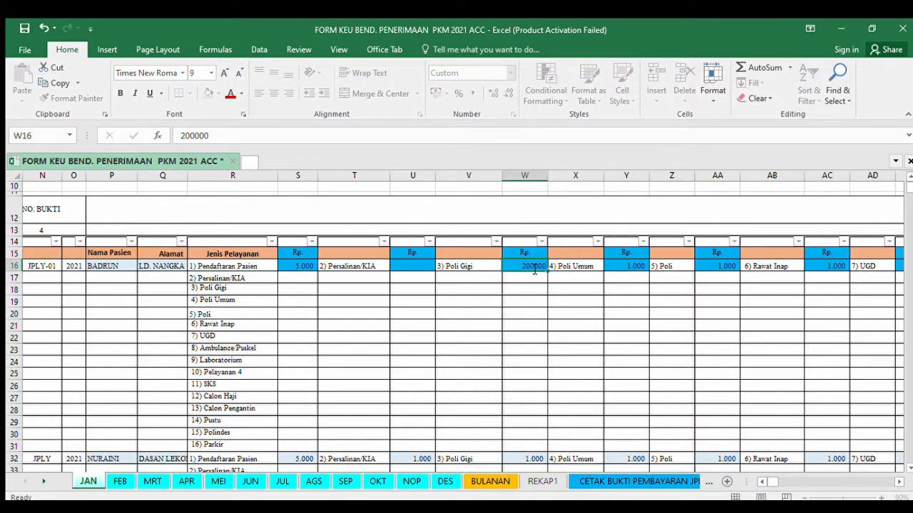
{"action": "key", "text": "Return"}
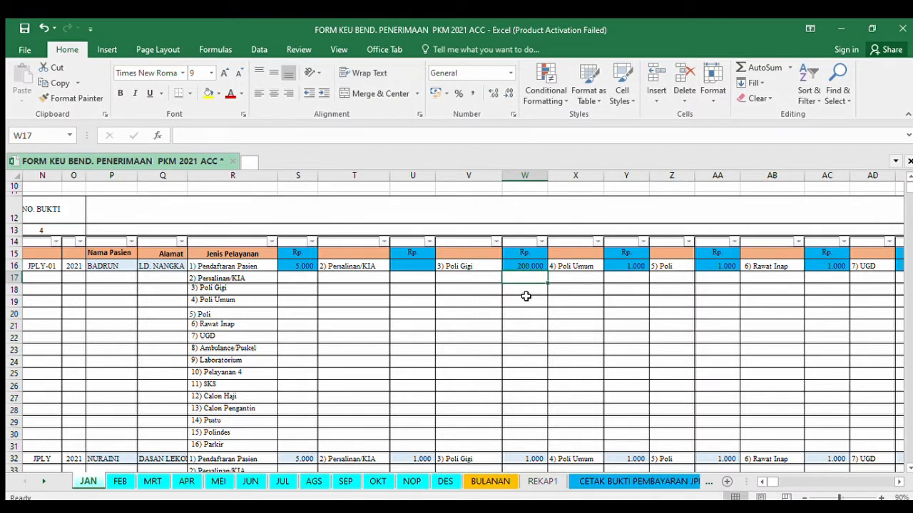
Clear the first patient's Poli Umum, Poli and Rawat Inap amounts in cells Y16, AA16 and AC16.
{"action": "left_click", "coordinate": [626, 266]}
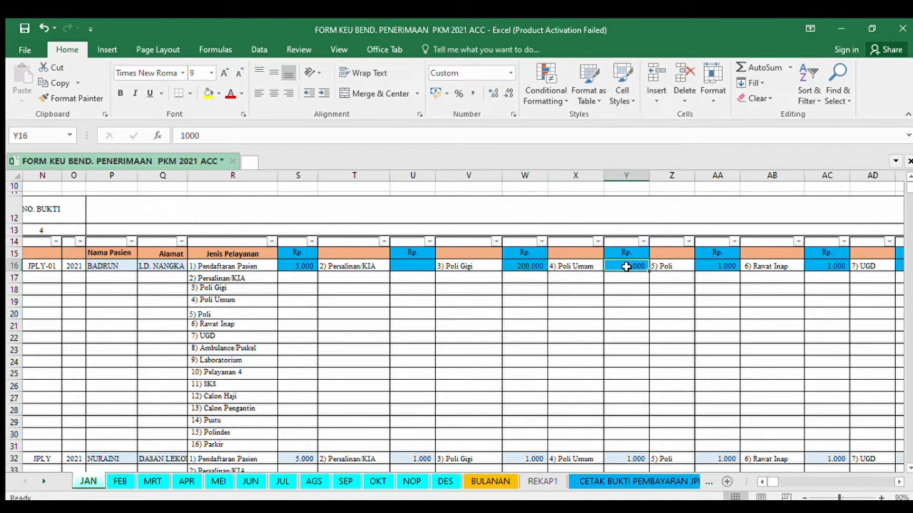
{"action": "key", "text": "Delete"}
{"action": "left_click", "coordinate": [721, 268]}
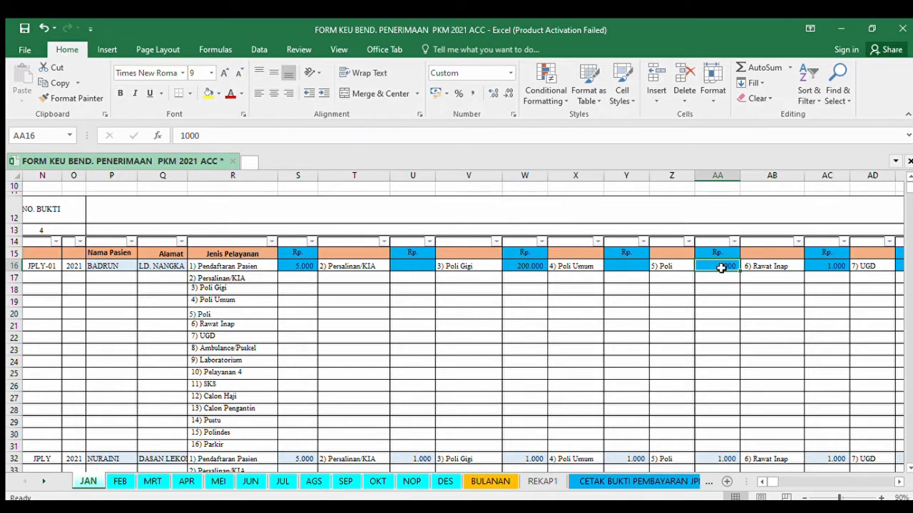
{"action": "key", "text": "Delete"}
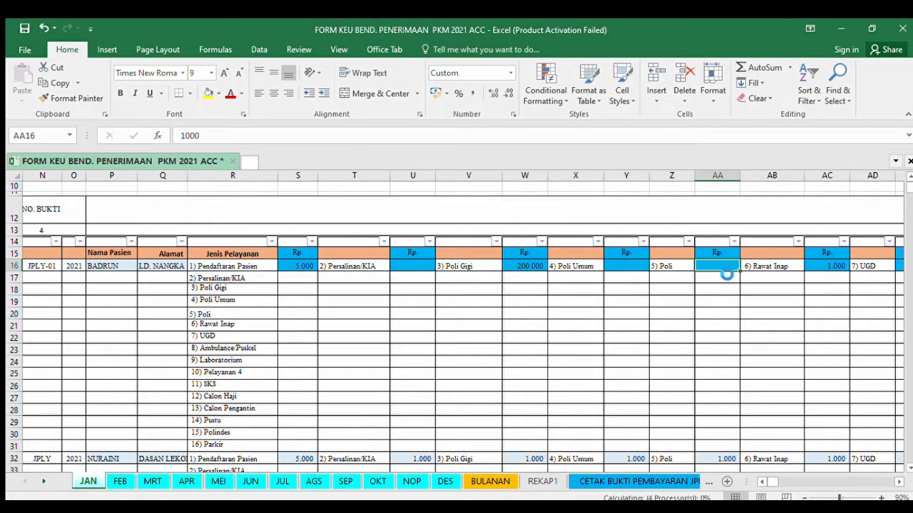
{"action": "key", "text": "Right"}
{"action": "key", "text": "Right"}
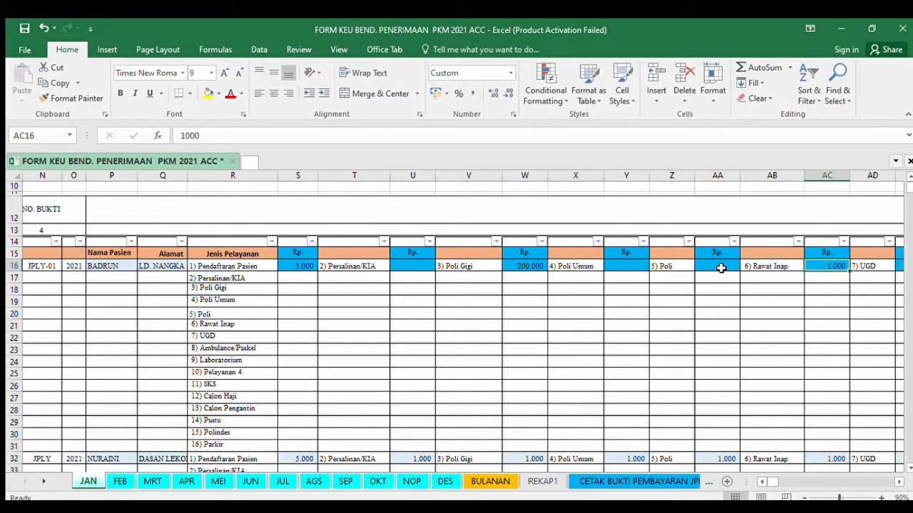
{"action": "key", "text": "Delete"}
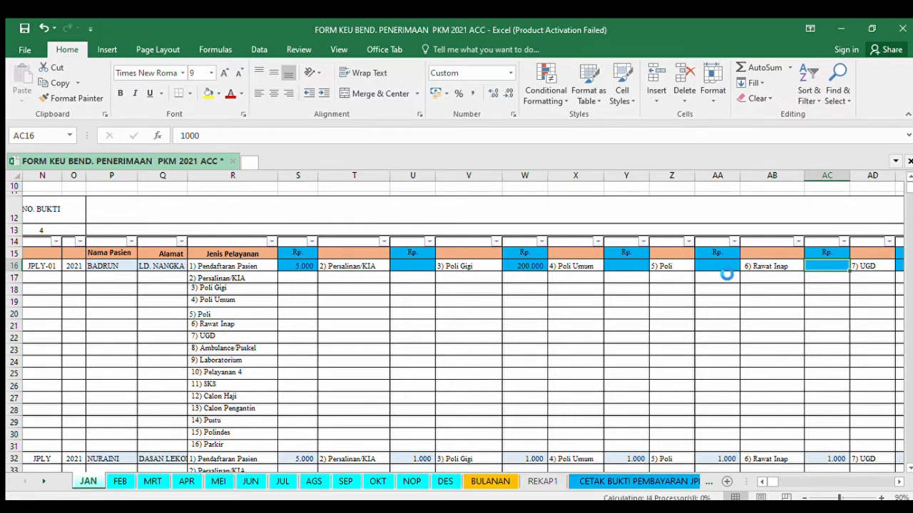
Clear the first patient's UGD and Ambulance/Puskel amounts in cells AE16 and AG16.
{"action": "key", "text": "Right"}
{"action": "key", "text": "Right"}
{"action": "key", "text": "Right"}
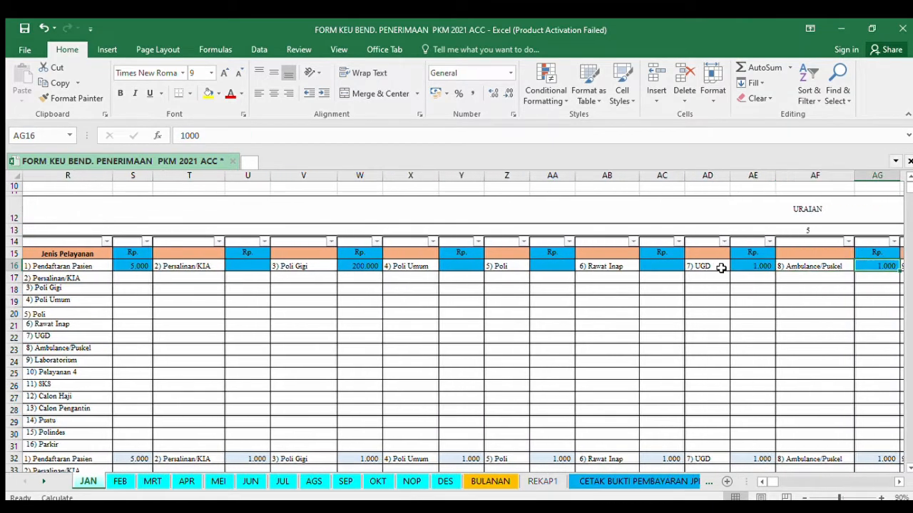
{"action": "key", "text": "Left"}
{"action": "key", "text": "Delete"}
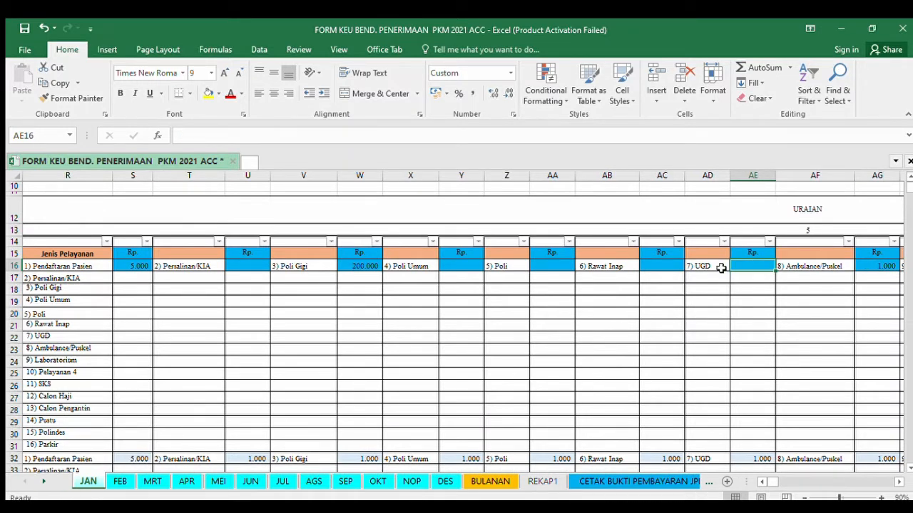
{"action": "key", "text": "Right"}
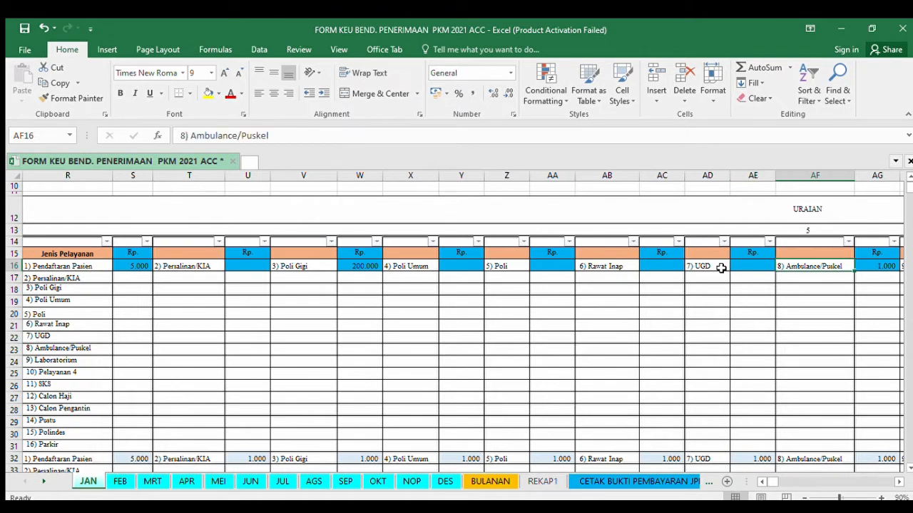
{"action": "key", "text": "Right"}
{"action": "key", "text": "Right"}
{"action": "key", "text": "Left"}
{"action": "key", "text": "Delete"}
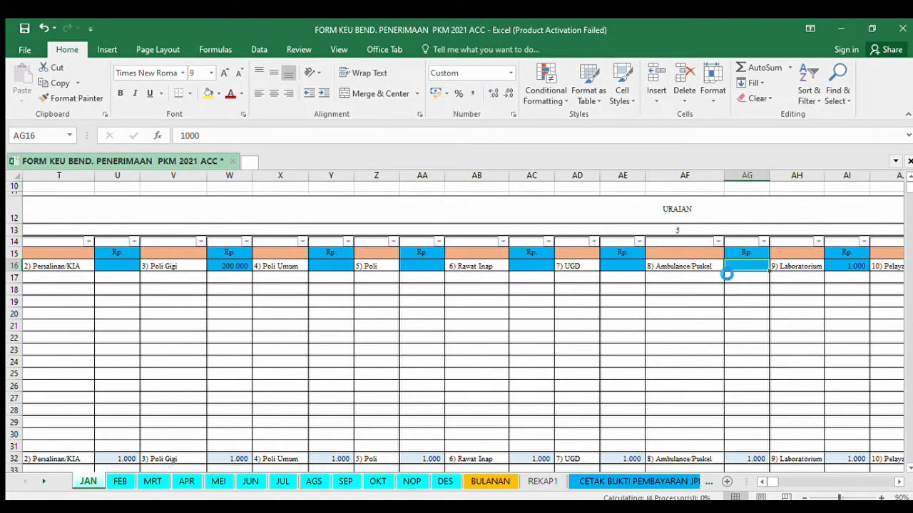
Set the first patient's Laboratorium amount in cell AI16 to 15000.
{"action": "key", "text": "Right"}
{"action": "key", "text": "Right"}
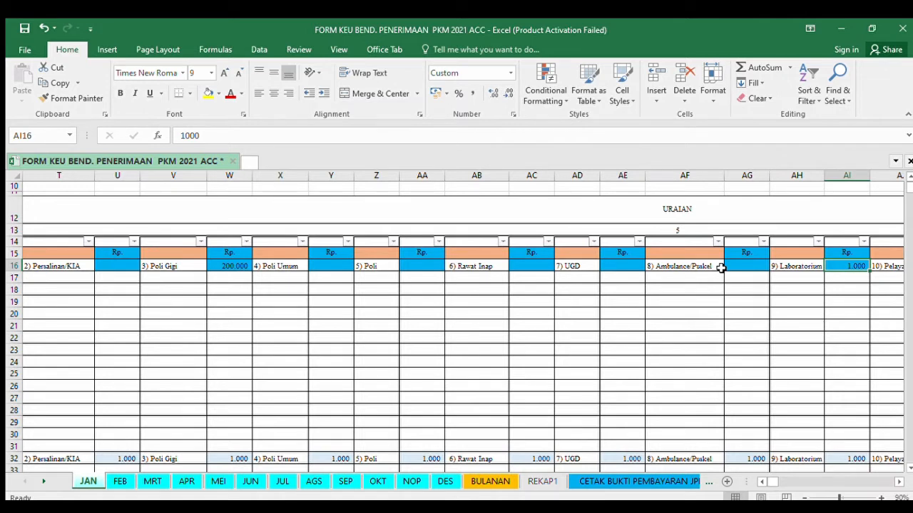
{"action": "key", "text": "Right"}
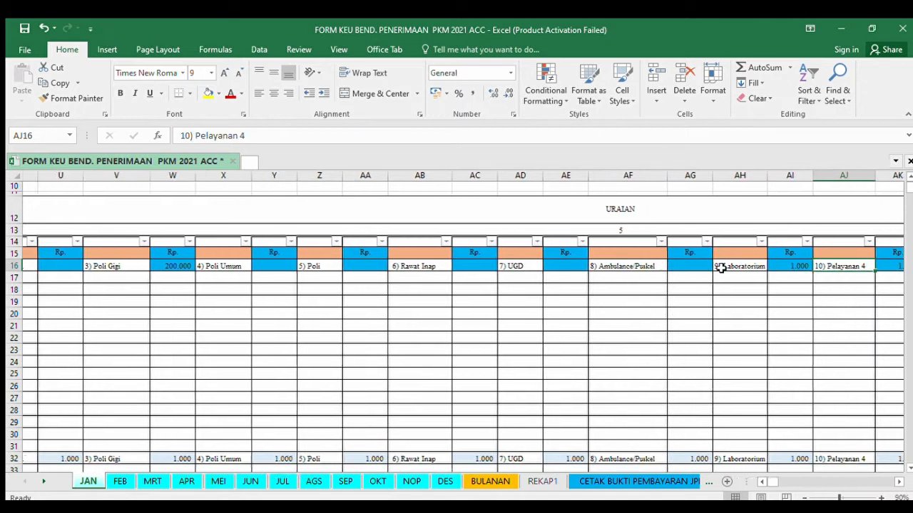
{"action": "key", "text": "Right"}
{"action": "key", "text": "Left"}
{"action": "key", "text": "Left"}
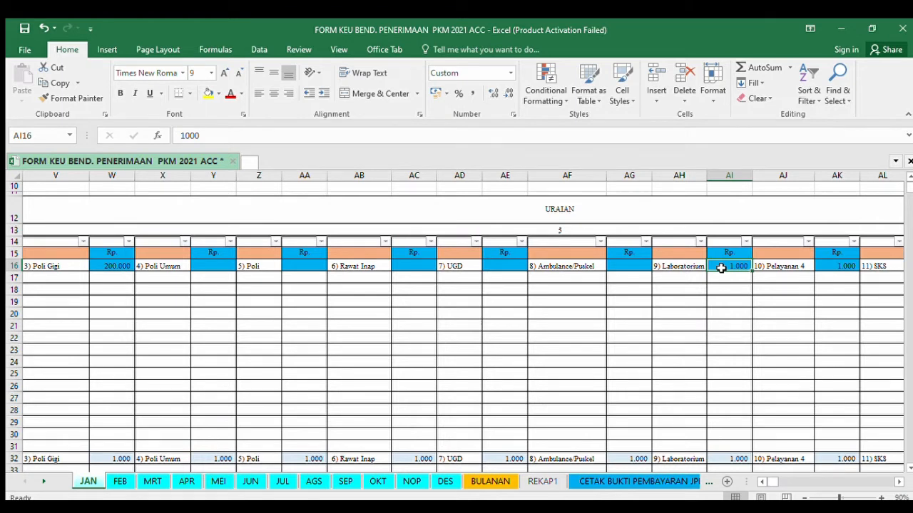
{"action": "type", "text": "1"}
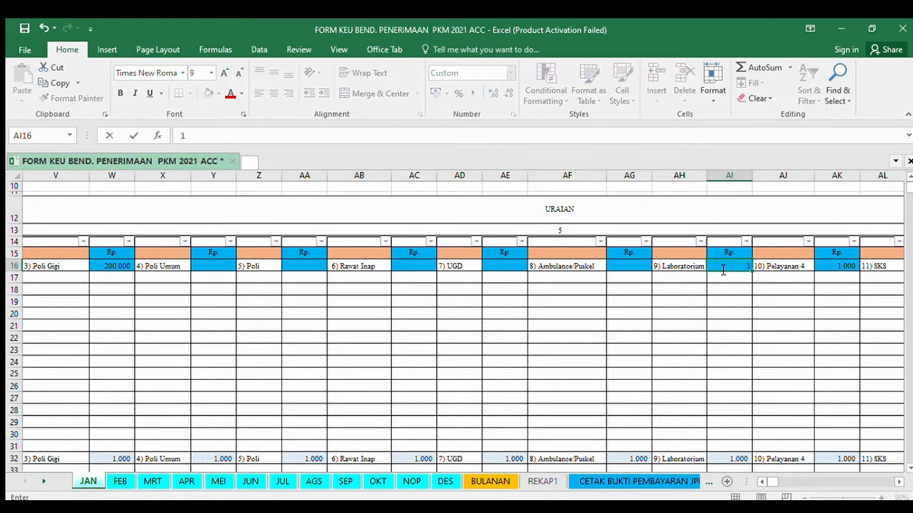
{"action": "type", "text": "5000"}
{"action": "key", "text": "Return"}
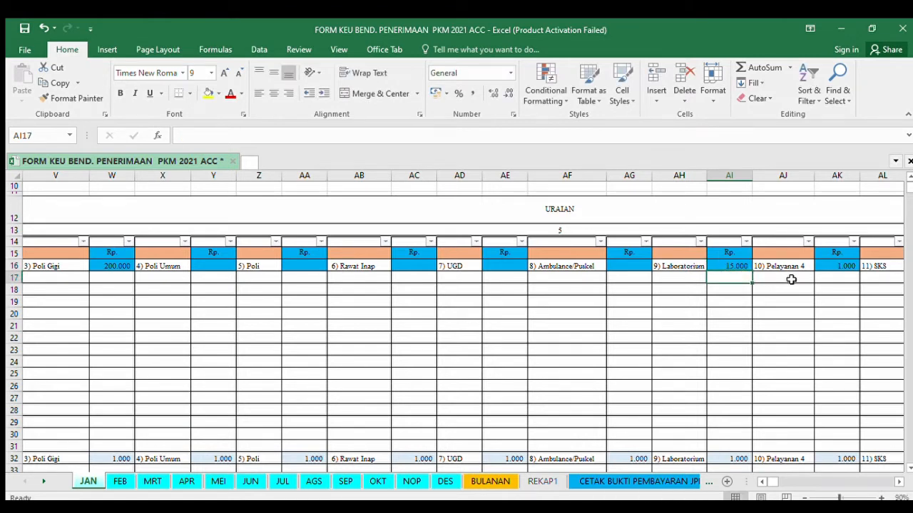
Clear the first patient's Pelayanan 4 and SKS amounts in cells AK16 and AM16.
{"action": "left_click", "coordinate": [830, 266]}
{"action": "key", "text": "Right"}
{"action": "key", "text": "Left"}
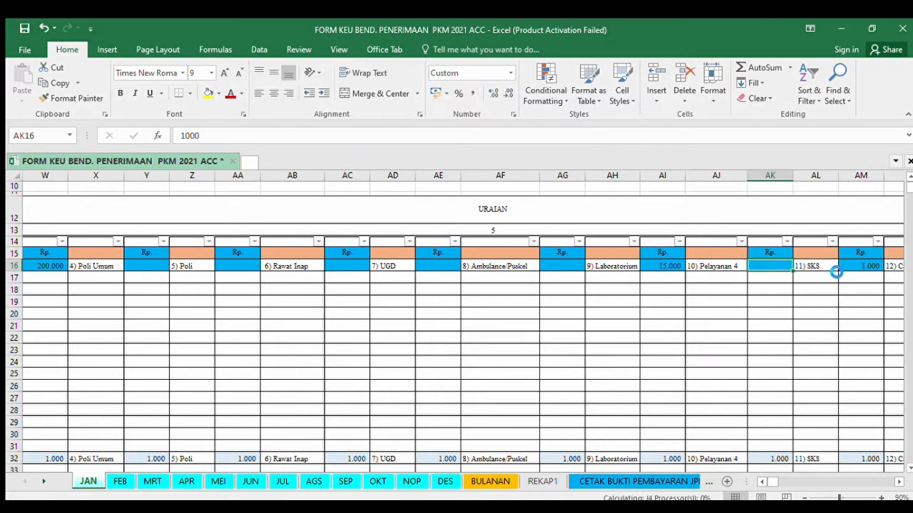
{"action": "key", "text": "Right"}
{"action": "key", "text": "Right"}
{"action": "key", "text": "Right"}
{"action": "key", "text": "Right"}
{"action": "key", "text": "Right"}
{"action": "key", "text": "Right"}
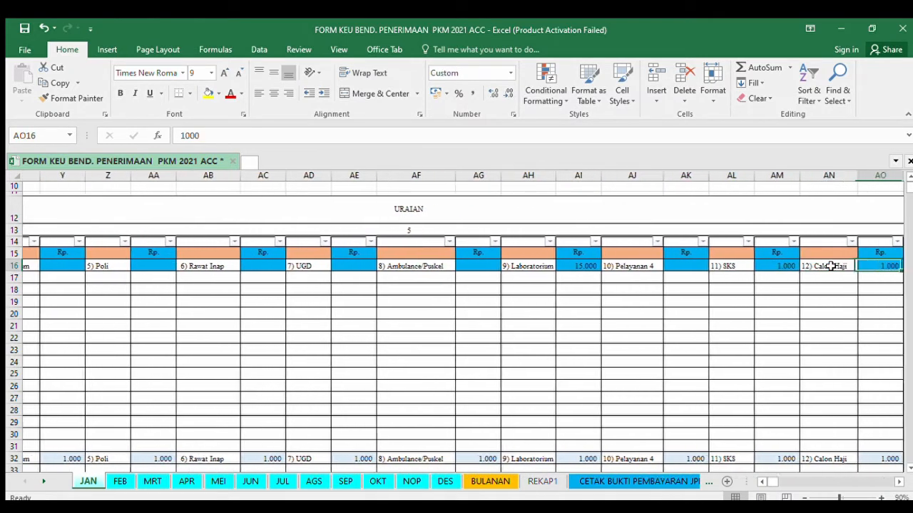
{"action": "key", "text": "Left"}
{"action": "key", "text": "Left"}
{"action": "key", "text": "Left"}
{"action": "key", "text": "Left"}
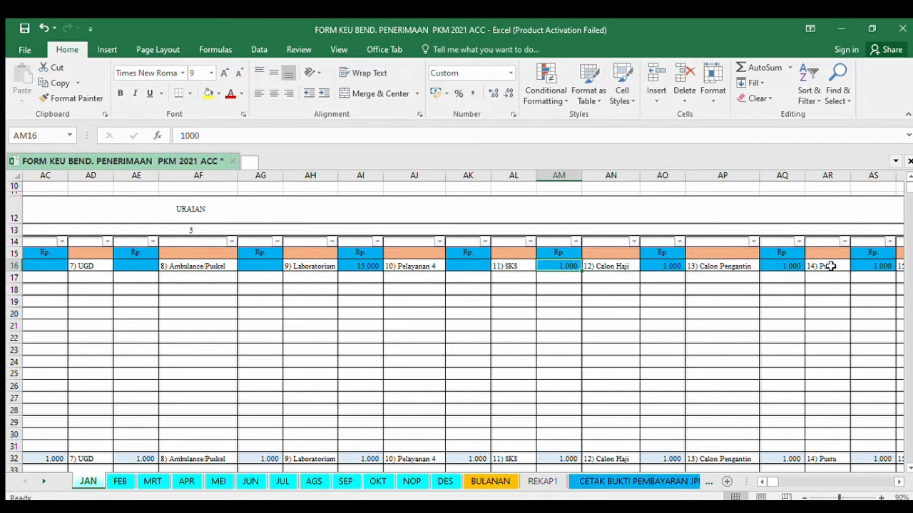
{"action": "key", "text": "Delete"}
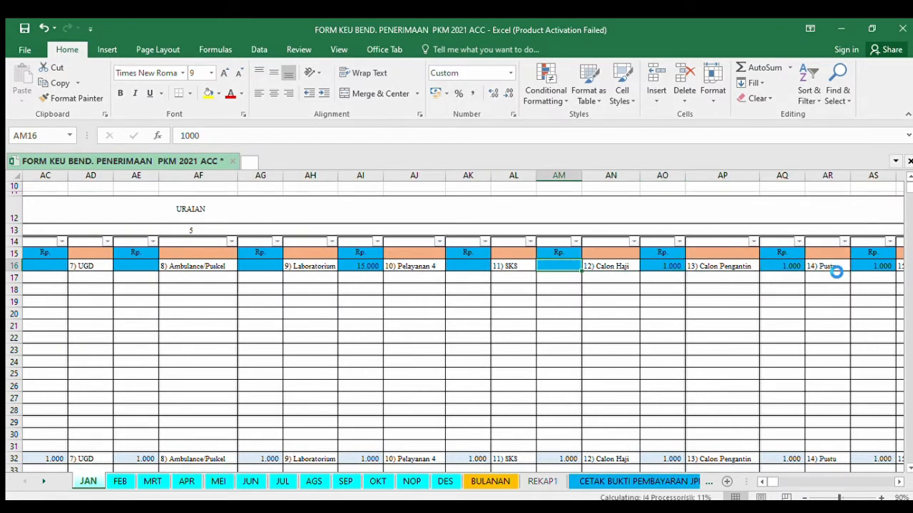
Clear the first patient's Calon Haji, Calon Pengantin and Pustu amounts in cells AO16, AQ16 and AS16.
{"action": "key", "text": "Right"}
{"action": "key", "text": "Right"}
{"action": "key", "text": "Delete"}
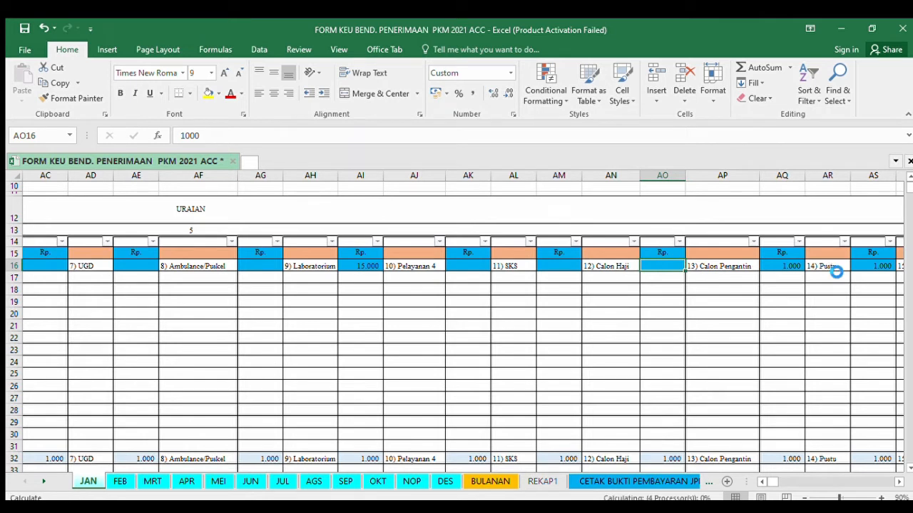
{"action": "key", "text": "Right"}
{"action": "key", "text": "Right"}
{"action": "key", "text": "Right"}
{"action": "key", "text": "Left"}
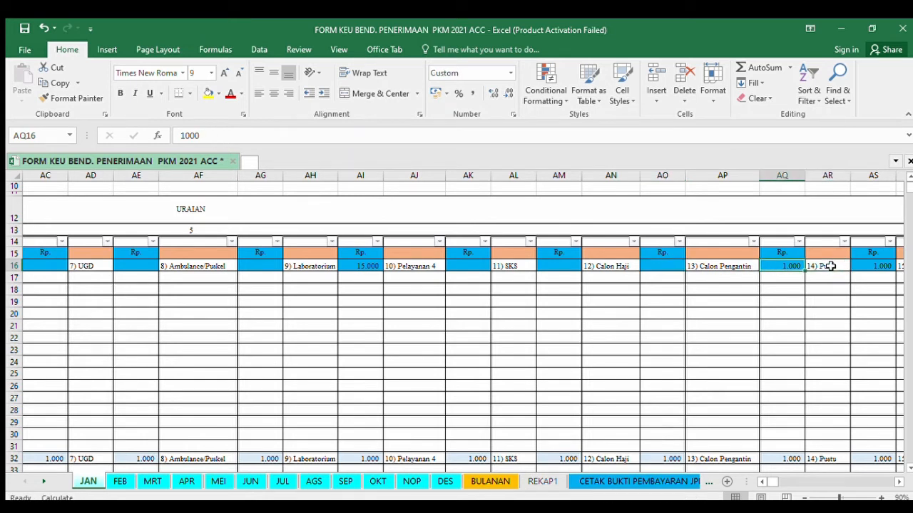
{"action": "key", "text": "Delete"}
{"action": "key", "text": "Right"}
{"action": "key", "text": "Right"}
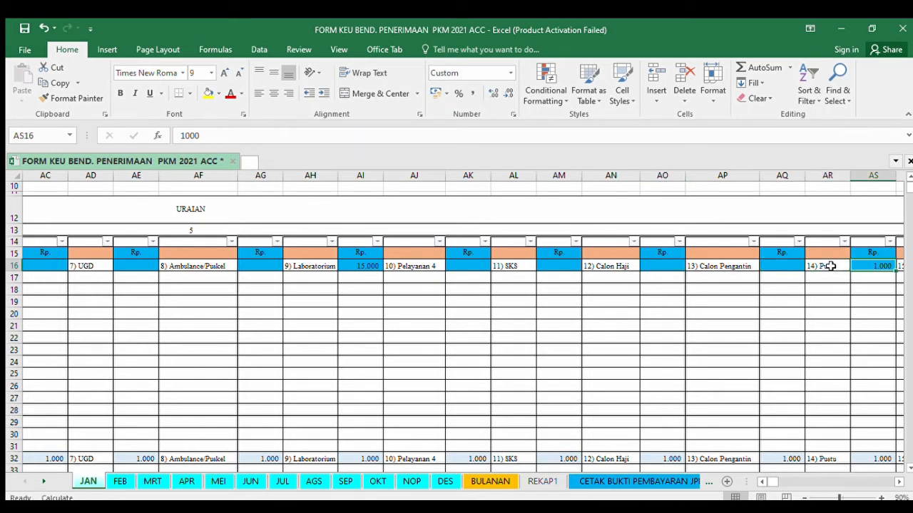
{"action": "key", "text": "Delete"}
Clear the first patient's Polindes and Parkir amounts in cells AU16 and AW16.
{"action": "key", "text": "Right"}
{"action": "key", "text": "Right"}
{"action": "key", "text": "Right"}
{"action": "key", "text": "Right"}
{"action": "key", "text": "Left"}
{"action": "key", "text": "Left"}
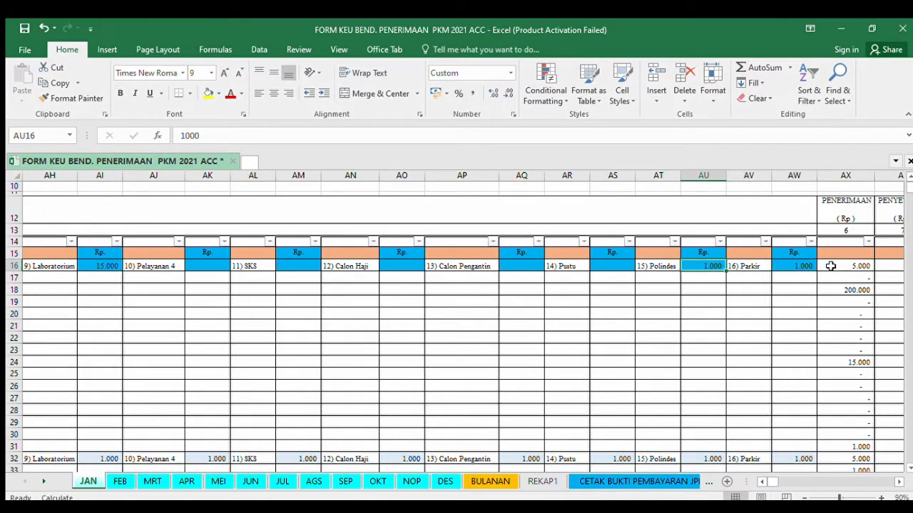
{"action": "key", "text": "Delete"}
{"action": "key", "text": "Right"}
{"action": "key", "text": "Right"}
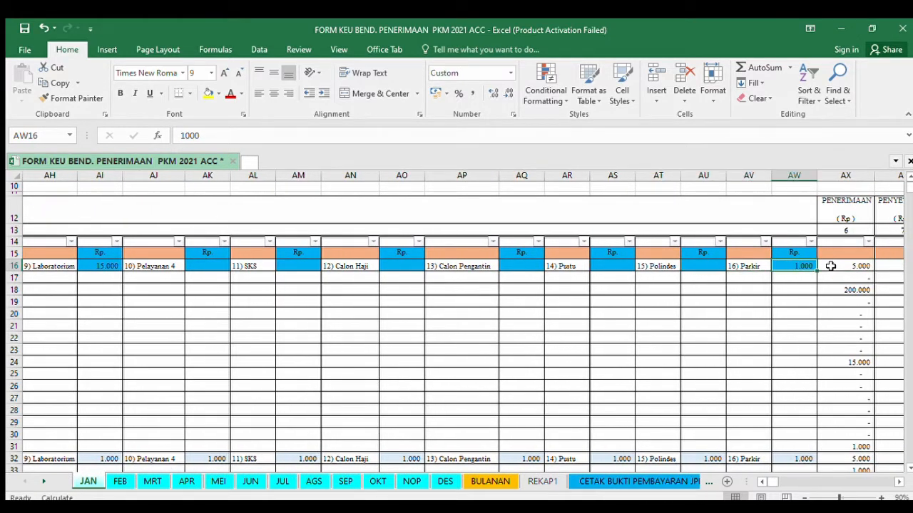
{"action": "key", "text": "Delete"}
Compare the first patient's service amounts in row 16 with the account rows and the PENERIMAAN column, including cell AX18.
{"action": "key", "text": "Right"}
{"action": "key", "text": "Right"}
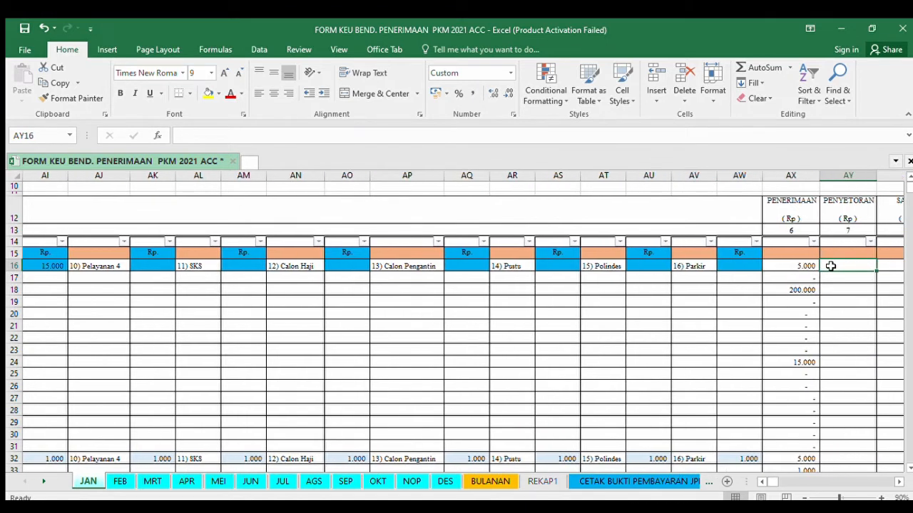
{"action": "key", "text": "Left"}
{"action": "key", "text": "Left"}
{"action": "key", "text": "Down"}
{"action": "key", "text": "Up"}
{"action": "key", "text": "Left"}
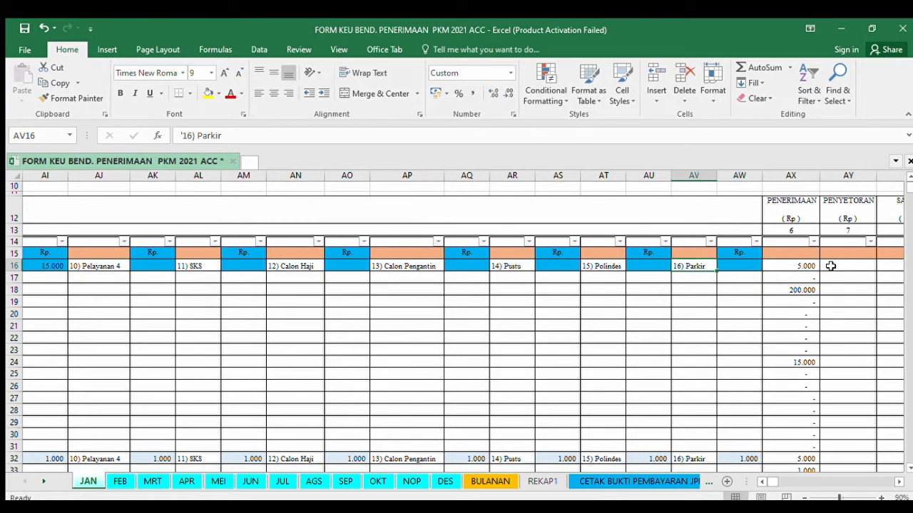
{"action": "key", "text": "Left"}
{"action": "key", "text": "Left"}
{"action": "key", "text": "Down"}
{"action": "key", "text": "Down"}
{"action": "key", "text": "Left"}
{"action": "key", "text": "Left"}
{"action": "key", "text": "Left"}
{"action": "key", "text": "Left"}
{"action": "key", "text": "Left"}
{"action": "key", "text": "Left"}
{"action": "key", "text": "Left"}
{"action": "key", "text": "Left"}
{"action": "key", "text": "Left"}
{"action": "key", "text": "Left"}
{"action": "key", "text": "Left"}
{"action": "key", "text": "Left"}
{"action": "key", "text": "Left"}
{"action": "key", "text": "Left"}
{"action": "key", "text": "Left"}
{"action": "key", "text": "Left"}
{"action": "key", "text": "Left"}
{"action": "key", "text": "Left"}
{"action": "key", "text": "Left"}
{"action": "key", "text": "Left"}
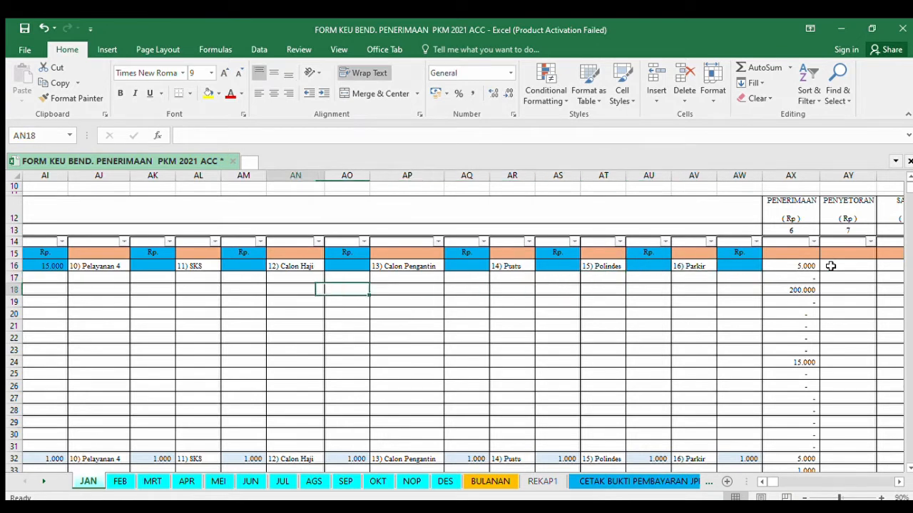
{"action": "key", "text": "Left"}
{"action": "key", "text": "Left"}
{"action": "key", "text": "Left"}
{"action": "key", "text": "Left"}
{"action": "key", "text": "Left"}
{"action": "key", "text": "Left"}
{"action": "key", "text": "Left"}
{"action": "key", "text": "Left"}
{"action": "key", "text": "Left"}
{"action": "key", "text": "Left"}
{"action": "key", "text": "Left"}
{"action": "key", "text": "Left"}
{"action": "key", "text": "Left"}
{"action": "key", "text": "Right"}
{"action": "key", "text": "Right"}
{"action": "key", "text": "Right"}
{"action": "key", "text": "Right"}
{"action": "key", "text": "Right"}
{"action": "key", "text": "Right"}
{"action": "key", "text": "Right"}
{"action": "key", "text": "Right"}
{"action": "key", "text": "Right"}
{"action": "key", "text": "Right"}
{"action": "key", "text": "Right"}
{"action": "key", "text": "Right"}
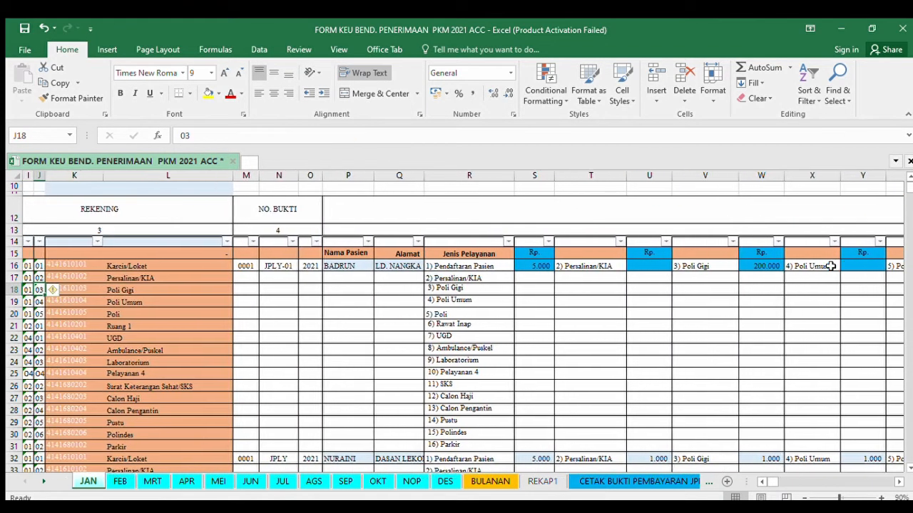
{"action": "key", "text": "Right"}
{"action": "key", "text": "Right"}
{"action": "key", "text": "Right"}
{"action": "key", "text": "Right"}
{"action": "key", "text": "Right"}
{"action": "key", "text": "Right"}
{"action": "key", "text": "Right"}
{"action": "key", "text": "Right"}
{"action": "key", "text": "Right"}
{"action": "key", "text": "Right"}
{"action": "key", "text": "Right"}
{"action": "key", "text": "Right"}
{"action": "key", "text": "Right"}
{"action": "key", "text": "Right"}
{"action": "key", "text": "Right"}
{"action": "key", "text": "Right"}
{"action": "key", "text": "Right"}
{"action": "key", "text": "Right"}
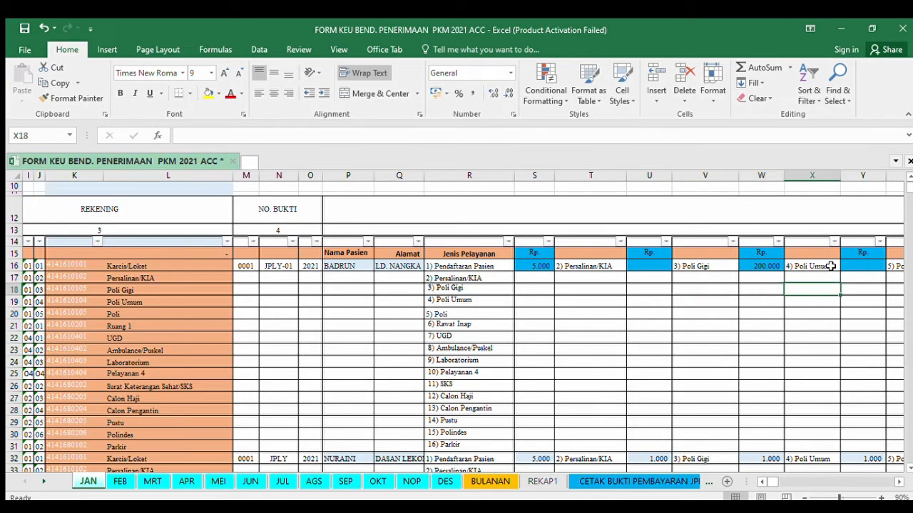
{"action": "key", "text": "Right"}
{"action": "key", "text": "Right"}
{"action": "key", "text": "Right"}
{"action": "key", "text": "Right"}
{"action": "key", "text": "Right"}
{"action": "key", "text": "Right"}
{"action": "key", "text": "Right"}
{"action": "key", "text": "Right"}
{"action": "key", "text": "Right"}
{"action": "key", "text": "Right"}
{"action": "key", "text": "Right"}
{"action": "key", "text": "Right"}
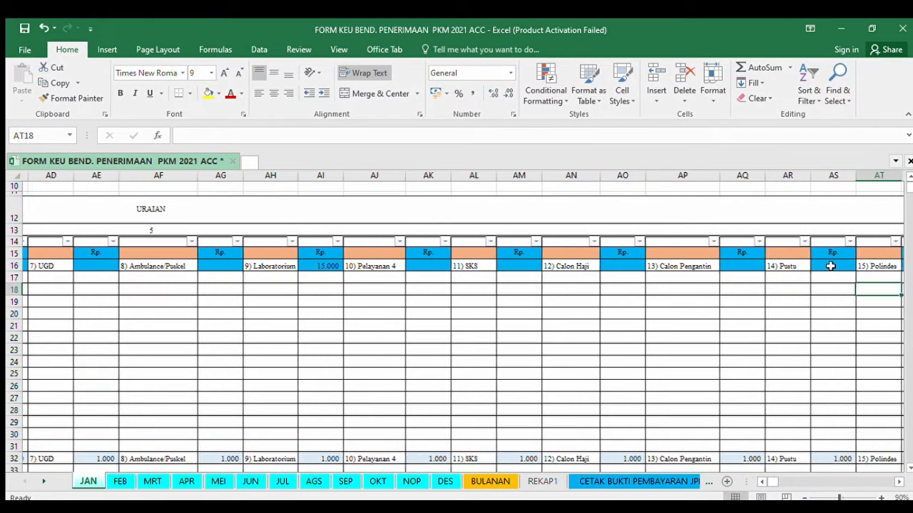
{"action": "key", "text": "Right"}
{"action": "key", "text": "Left"}
{"action": "key", "text": "Left"}
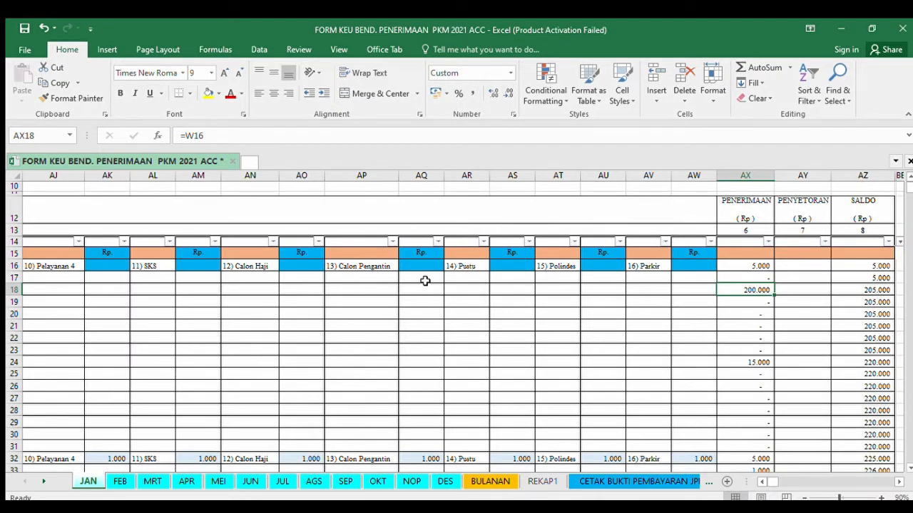
On the CETAK BUKTI PEMBAYARAN JPLY sheet, set the receipt selector in cell N2 to 1.
{"action": "left_click", "coordinate": [595, 479]}
{"action": "left_click", "coordinate": [595, 479]}
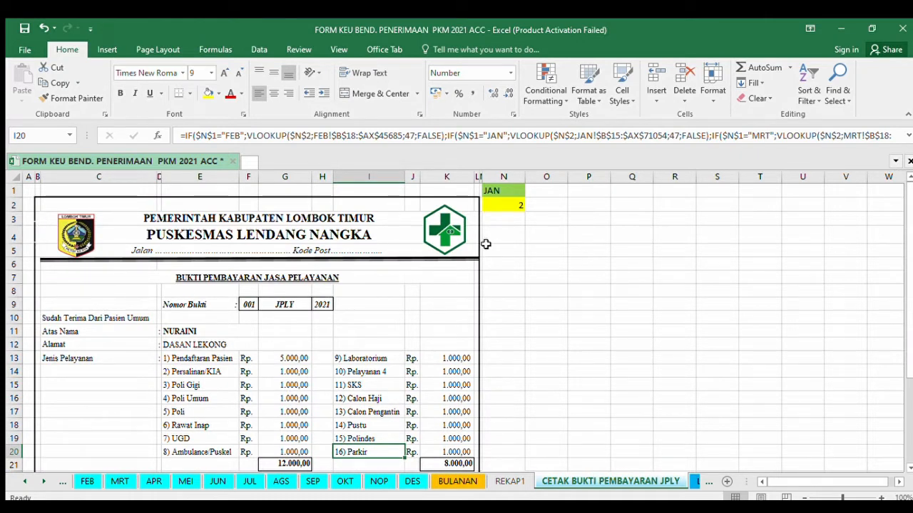
{"action": "left_click", "coordinate": [506, 205]}
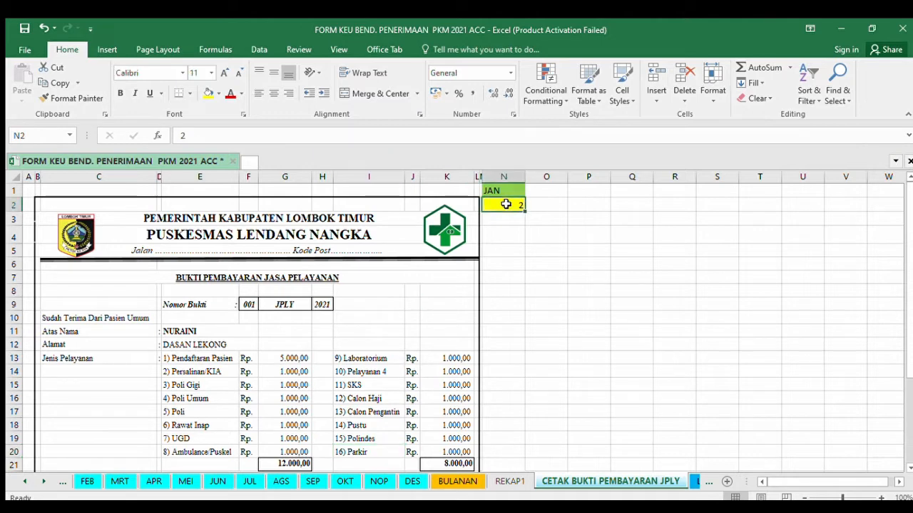
{"action": "type", "text": "1"}
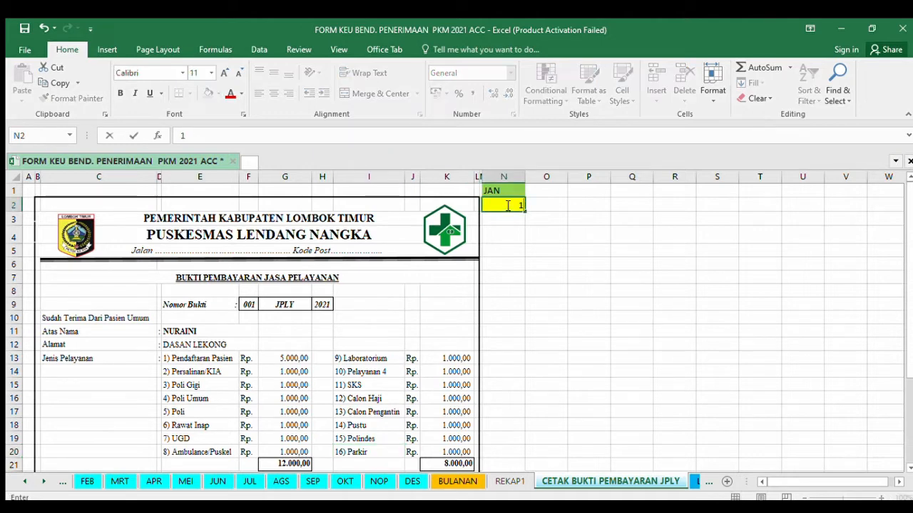
{"action": "left_click", "coordinate": [541, 226]}
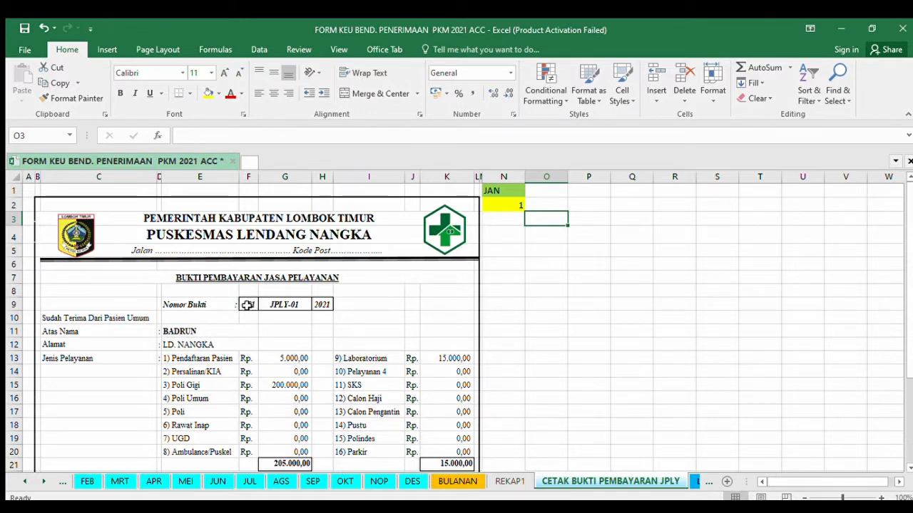
Inspect the receipt's year in cell H9 and the letterhead lines in cells B3, B4 and B5.
{"action": "left_click", "coordinate": [325, 305]}
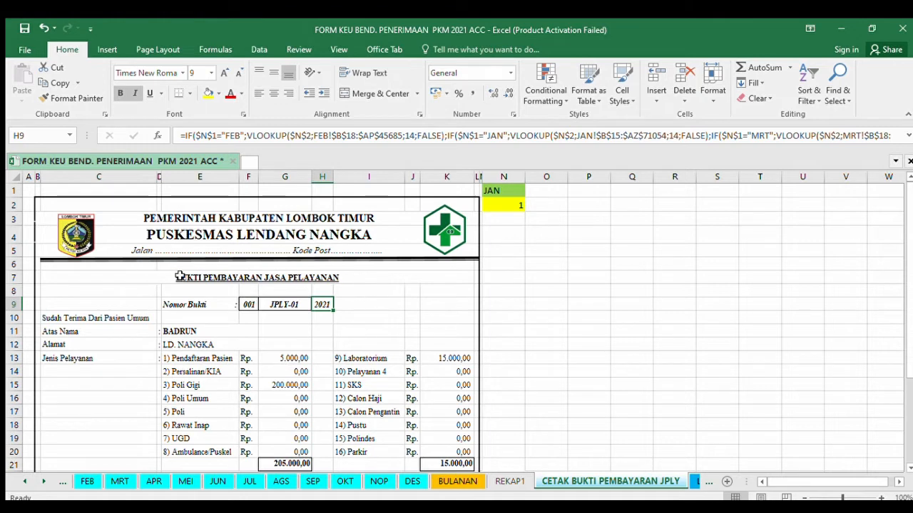
{"action": "left_click", "coordinate": [200, 217]}
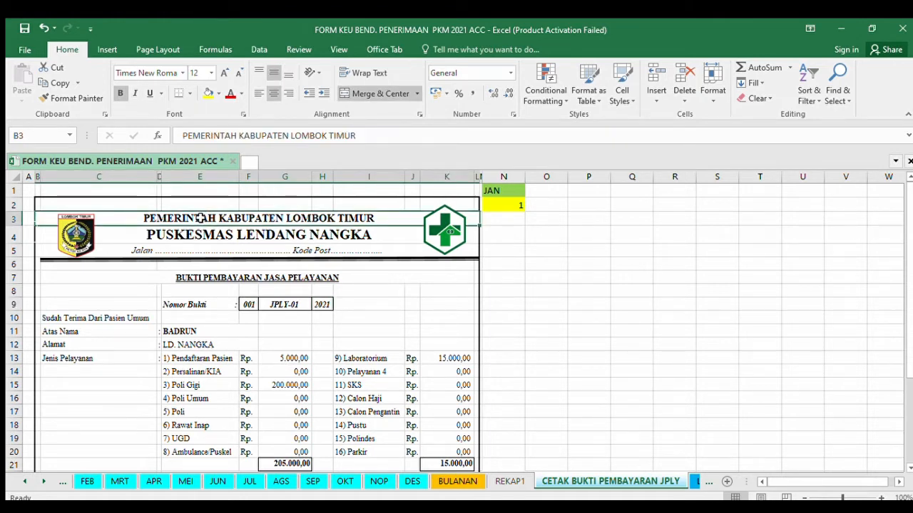
{"action": "left_click", "coordinate": [219, 236]}
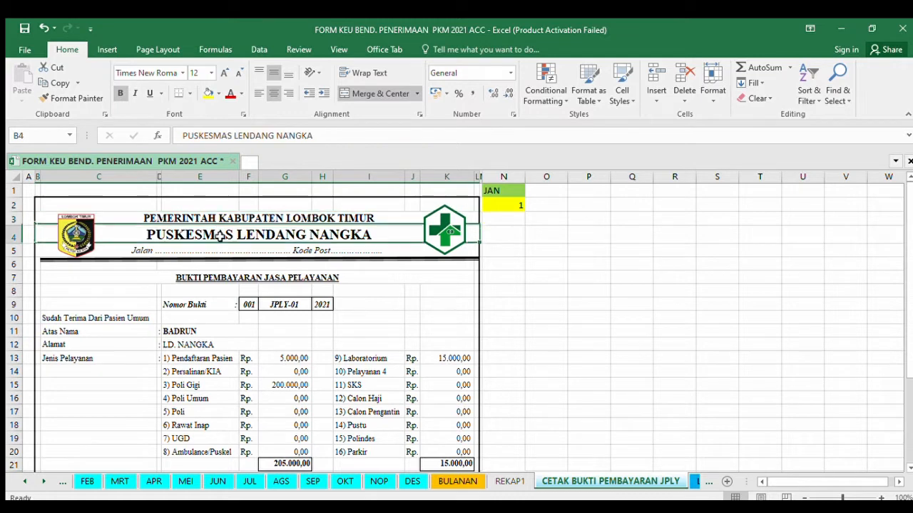
{"action": "left_click", "coordinate": [209, 250]}
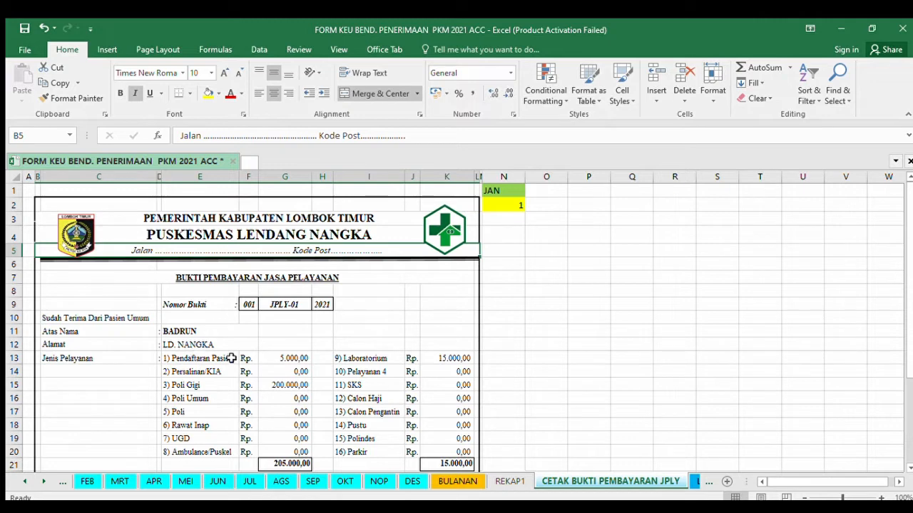
Inspect the formulas for the receipt number, address, first service item and its amount, and the amount in words in cell E23.
{"action": "left_click", "coordinate": [248, 305]}
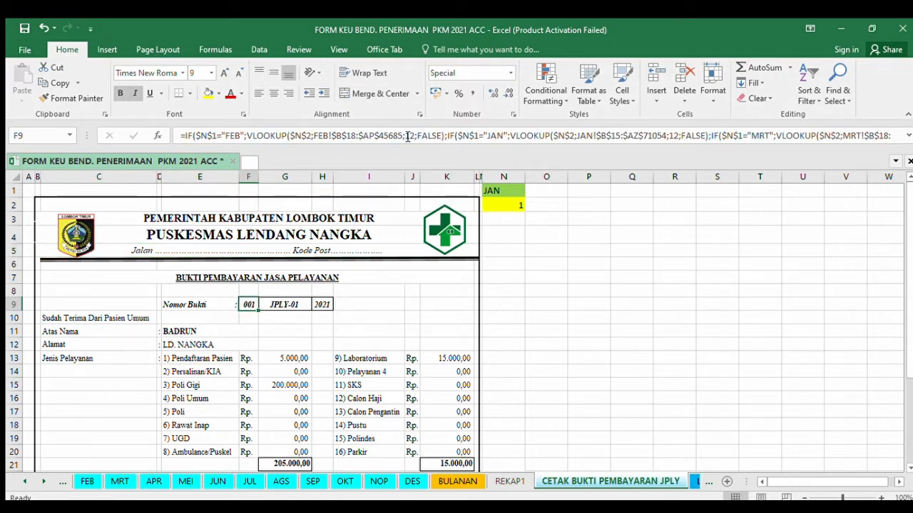
{"action": "left_click", "coordinate": [185, 346]}
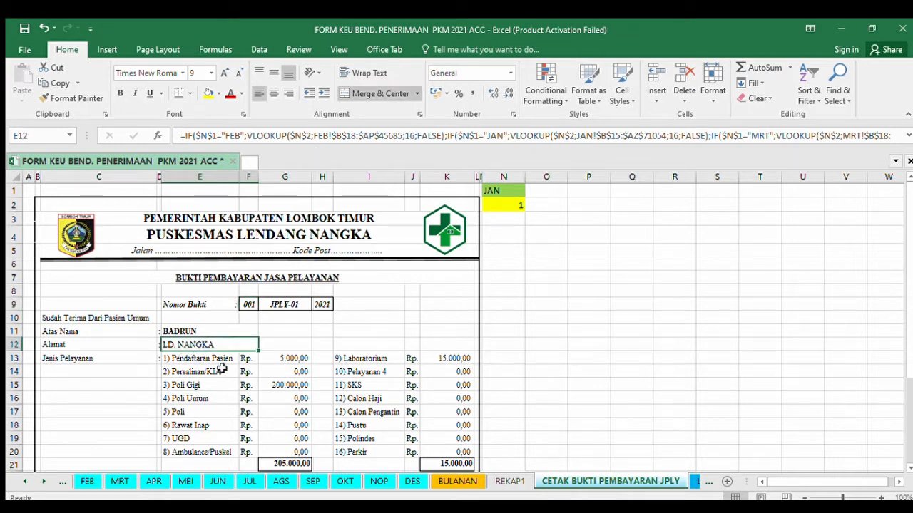
{"action": "left_click", "coordinate": [221, 358]}
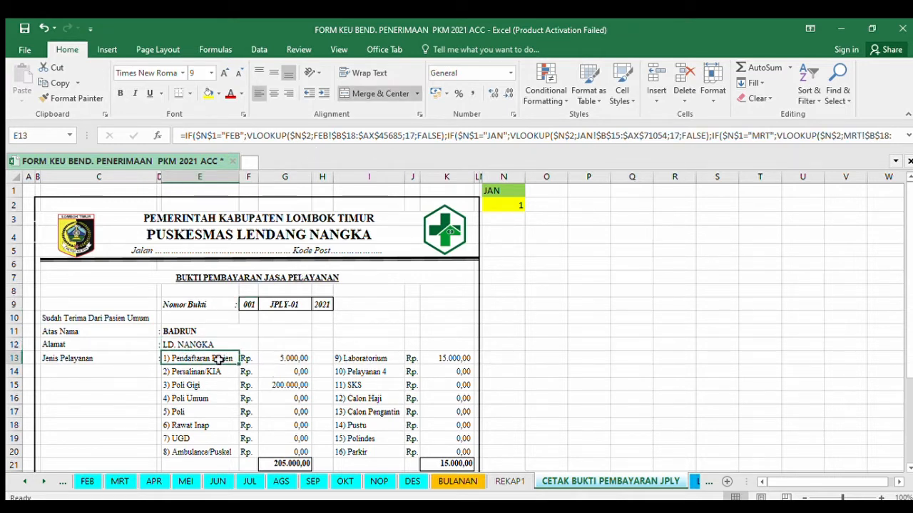
{"action": "left_click", "coordinate": [285, 359]}
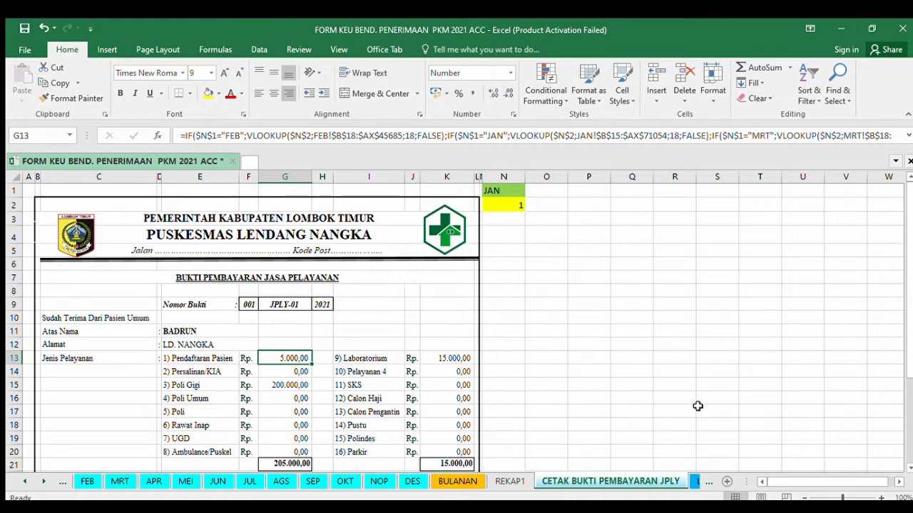
{"action": "scroll", "coordinate": [909, 298], "scroll_direction": "down", "scroll_amount": 3}
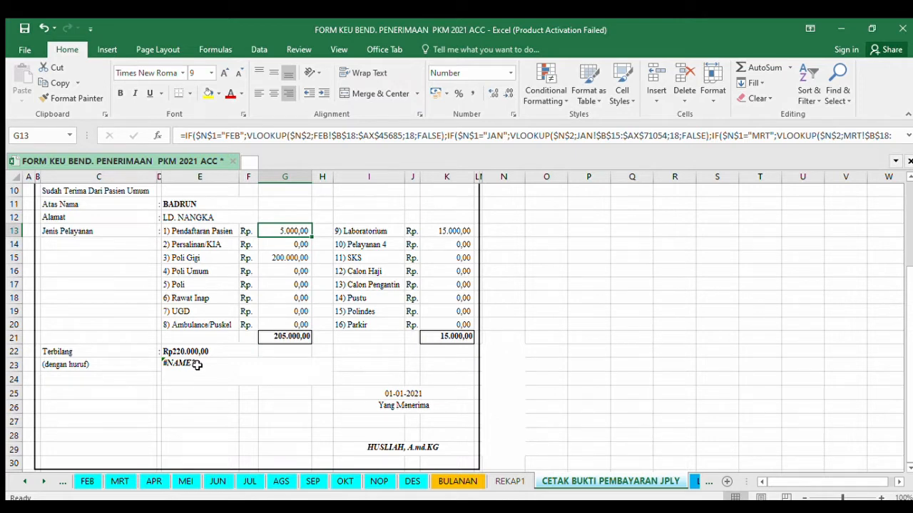
{"action": "left_click", "coordinate": [198, 364]}
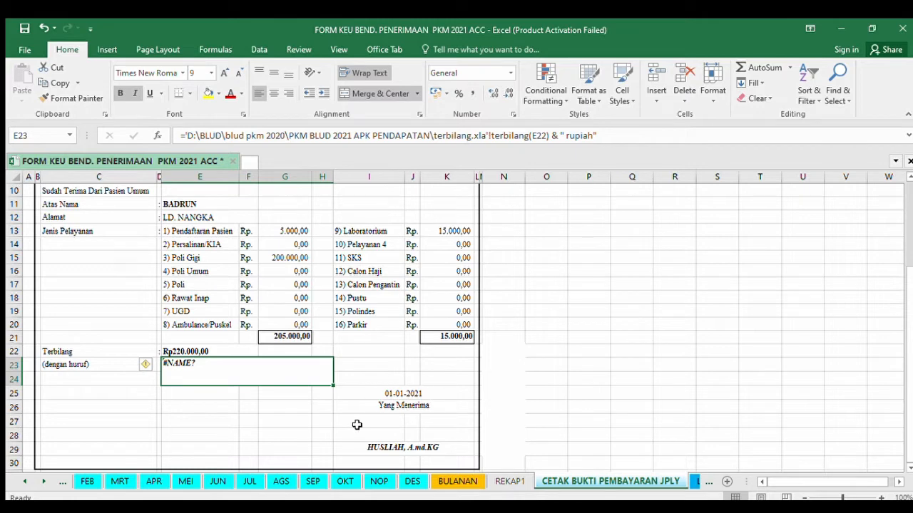
Inspect the receipt's signatory in cell I29 and the date formula in cell I25, and review the whole receipt layout.
{"action": "left_click", "coordinate": [410, 447]}
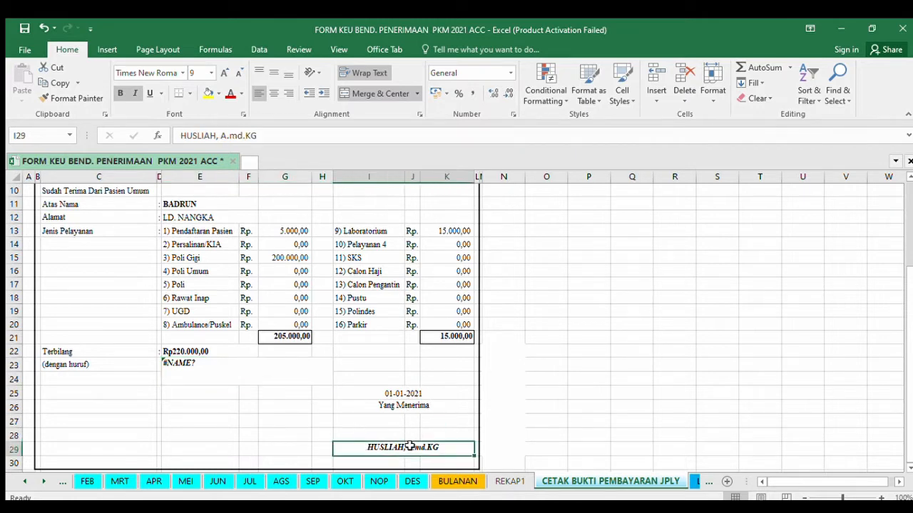
{"action": "left_click", "coordinate": [389, 393]}
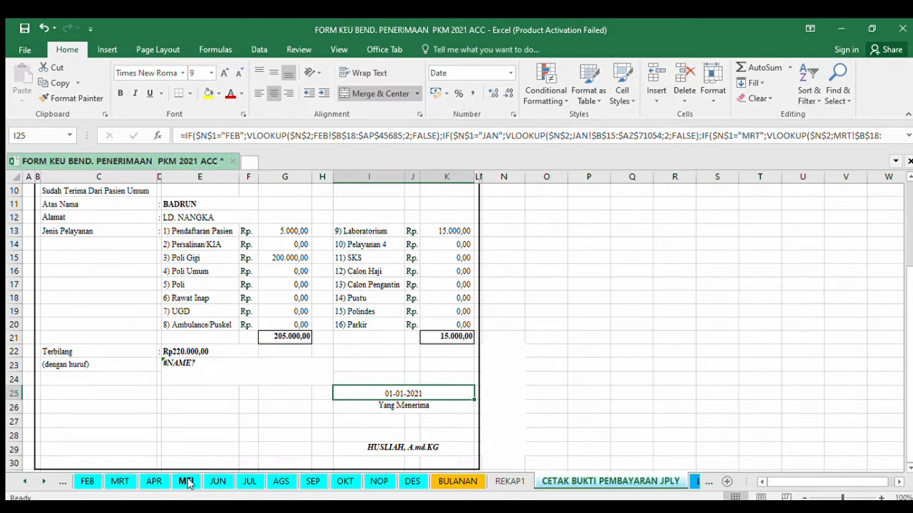
{"action": "left_click", "coordinate": [373, 448]}
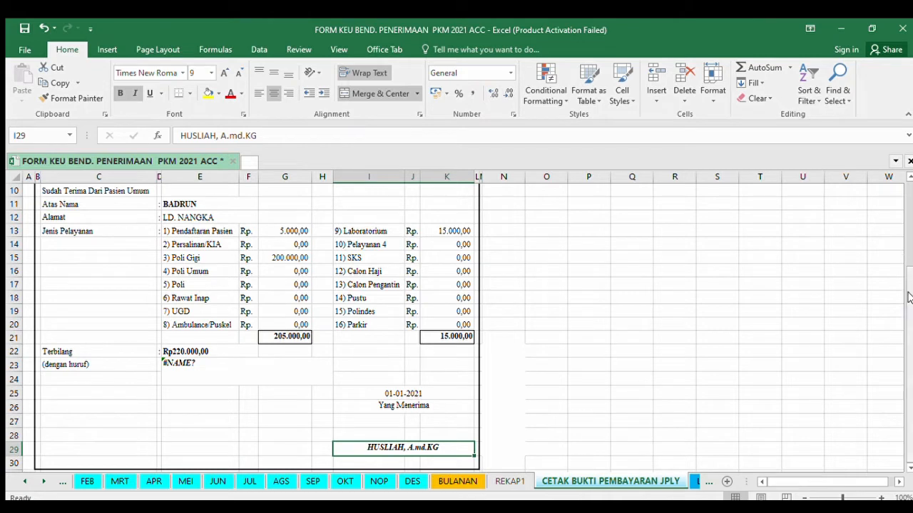
{"action": "scroll", "coordinate": [902, 243], "scroll_direction": "up", "scroll_amount": 3}
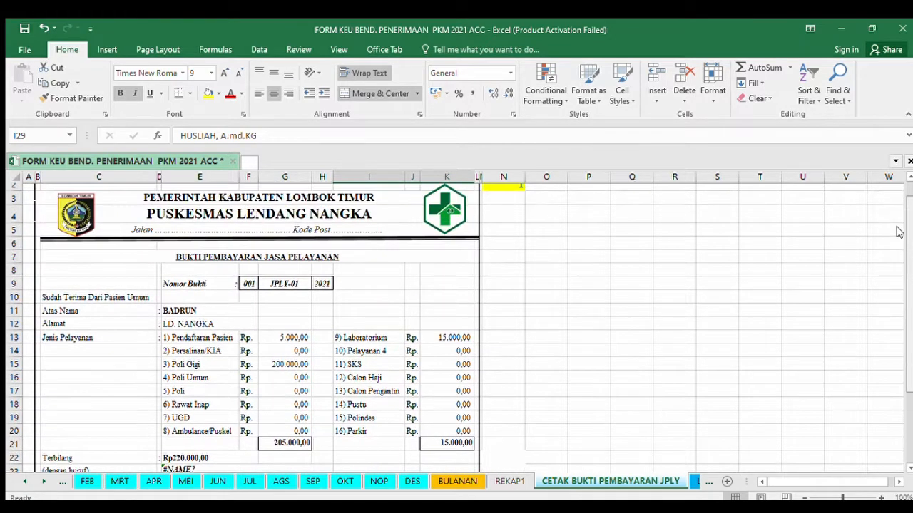
{"action": "scroll", "coordinate": [898, 231], "scroll_direction": "down", "scroll_amount": 1}
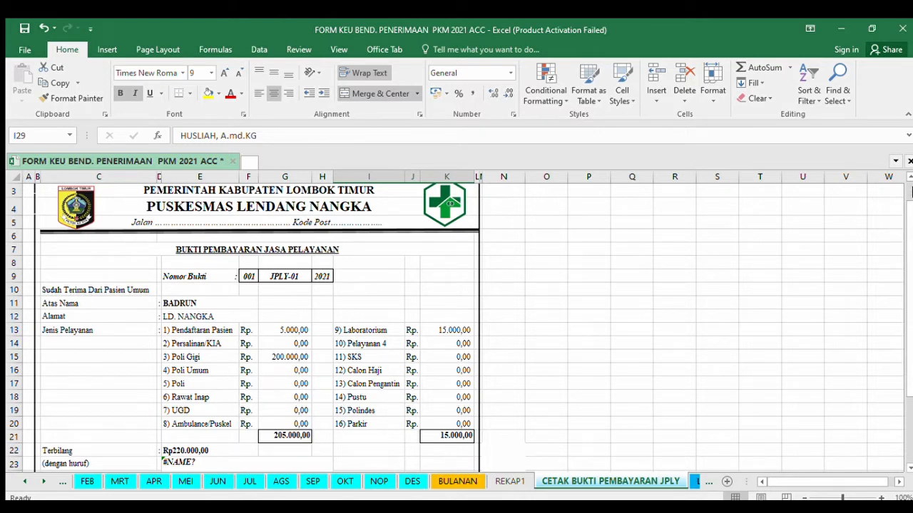
{"action": "scroll", "coordinate": [907, 214], "scroll_direction": "down", "scroll_amount": 2}
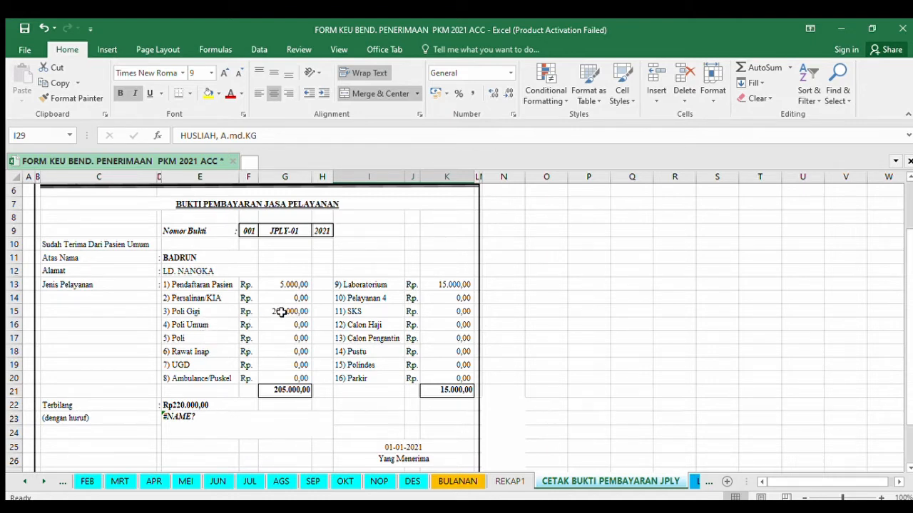
{"action": "left_click_drag", "start_coordinate": [904, 310], "coordinate": [909, 368]}
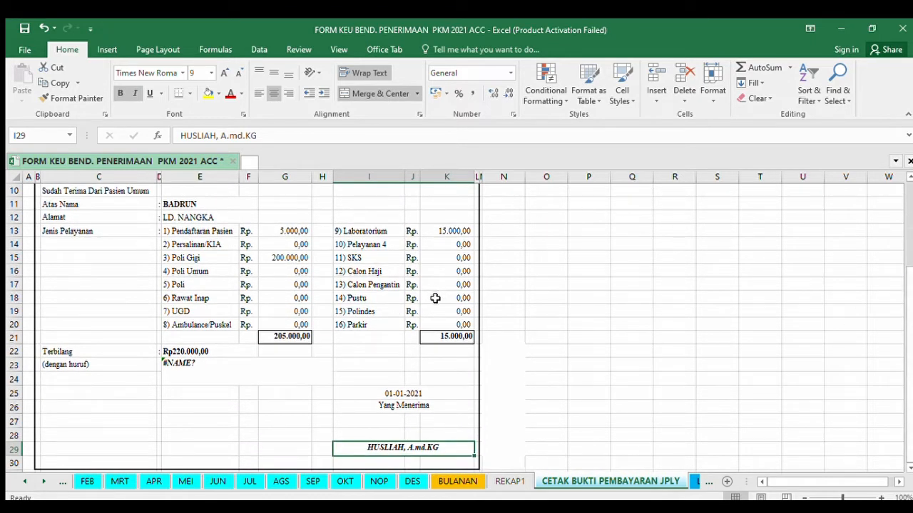
{"action": "left_click_drag", "start_coordinate": [907, 321], "coordinate": [898, 171]}
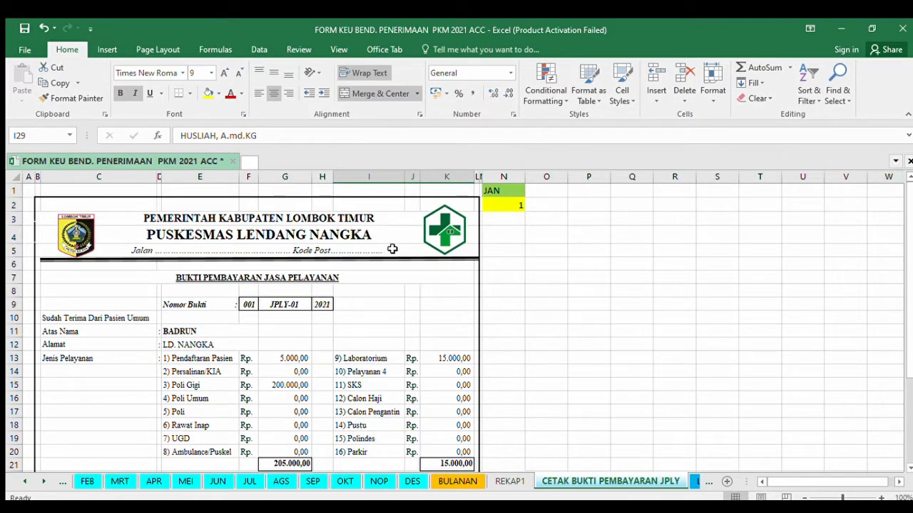
On the JAN sheet, inspect the second patient's entry number, date and name in row 32, comparing the date with cell C16.
{"action": "left_click", "coordinate": [21, 482]}
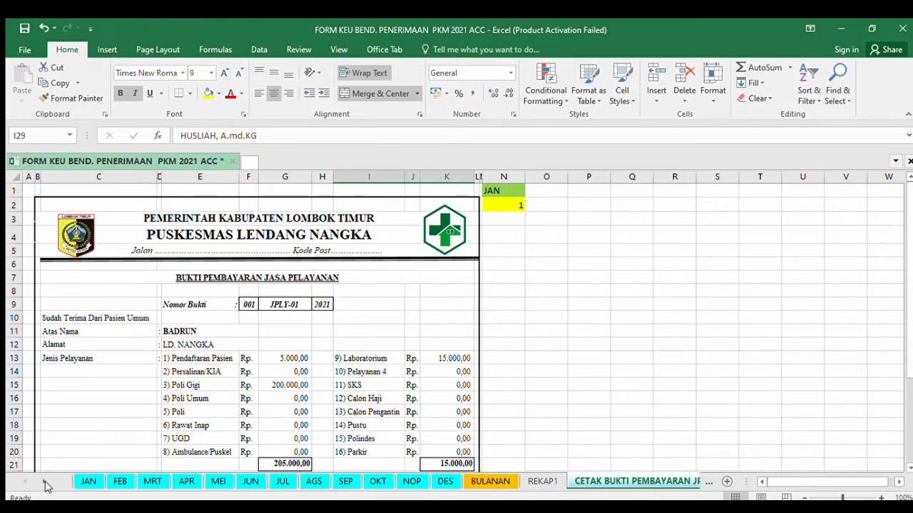
{"action": "left_click", "coordinate": [87, 481]}
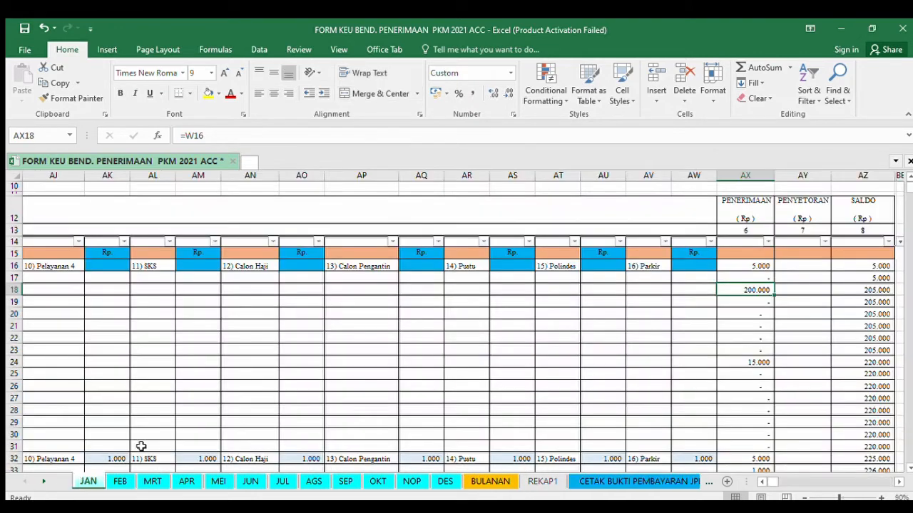
{"action": "left_click", "coordinate": [286, 378]}
{"action": "key", "text": "Home"}
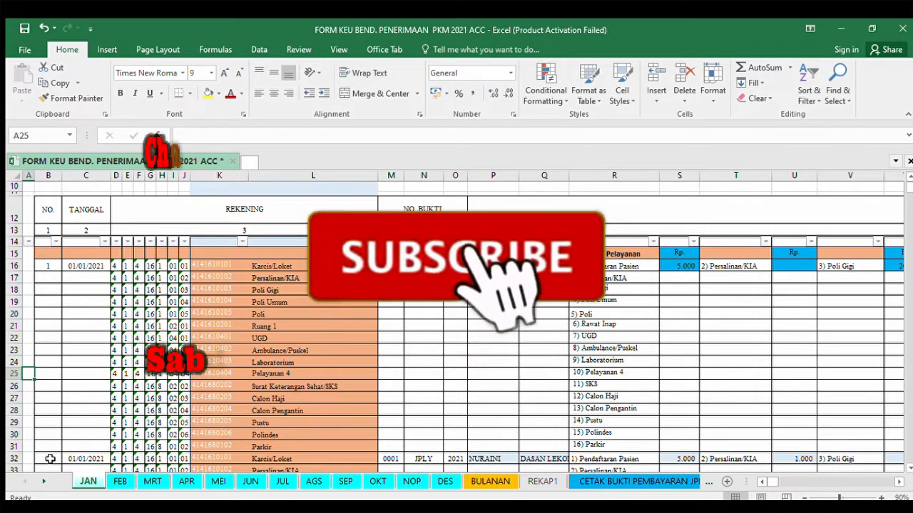
{"action": "left_click", "coordinate": [50, 460]}
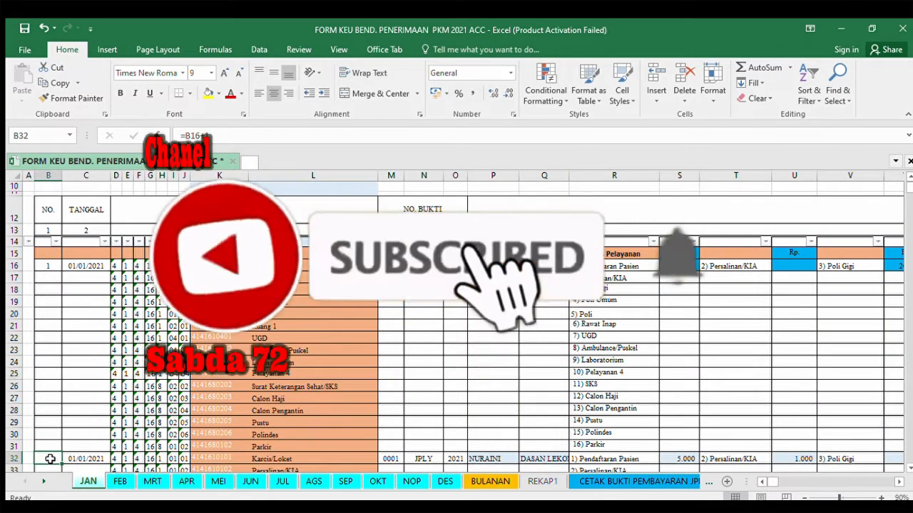
{"action": "left_click", "coordinate": [90, 461]}
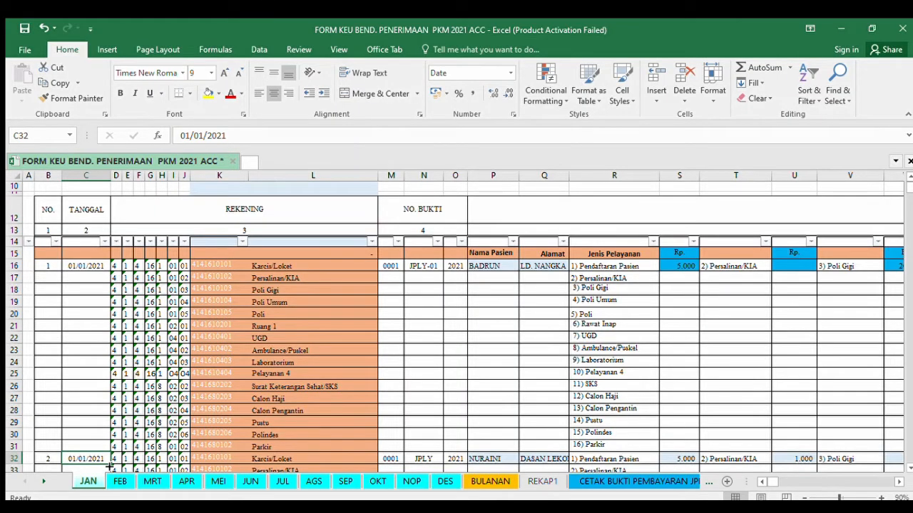
{"action": "left_click", "coordinate": [82, 266]}
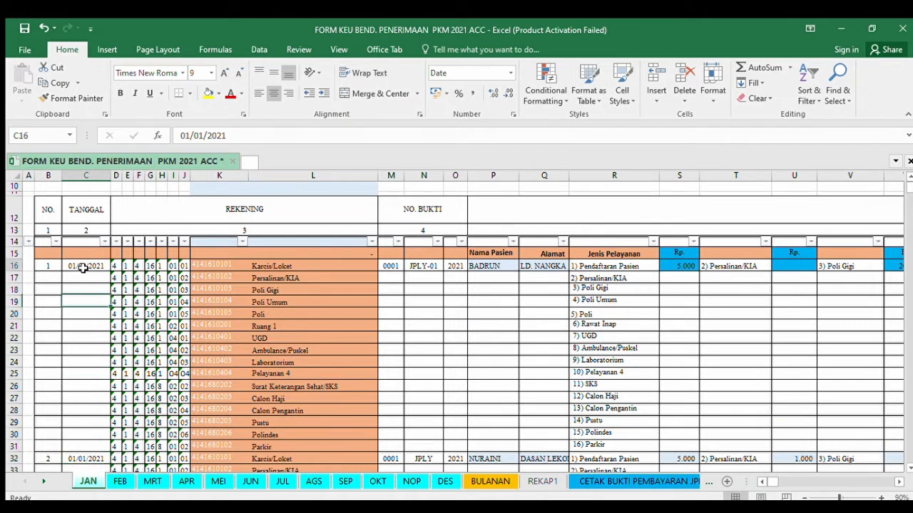
{"action": "left_click", "coordinate": [88, 460]}
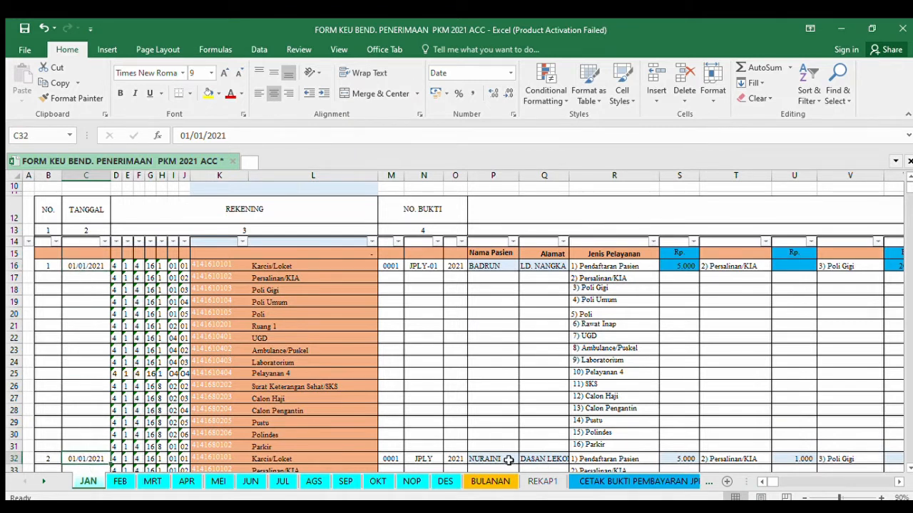
{"action": "left_click", "coordinate": [487, 457]}
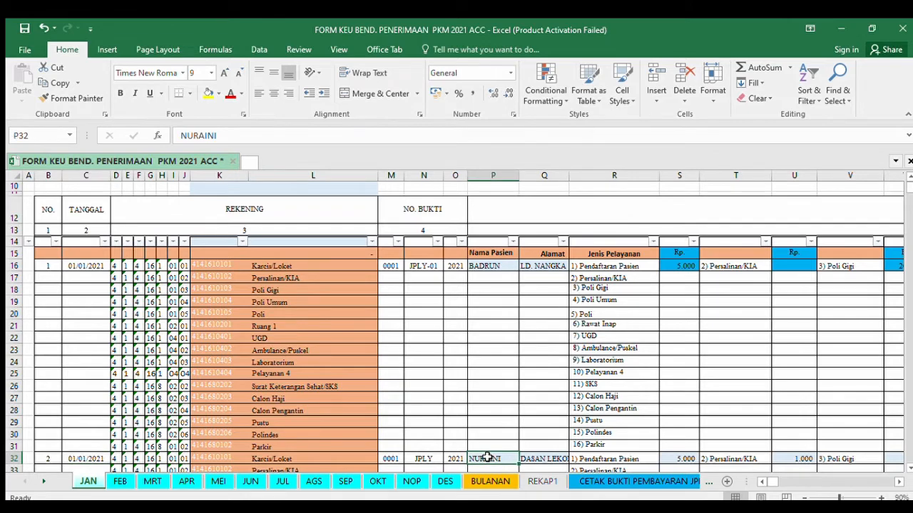
Set the second patient's receipt number in cell M32 to 2.
{"action": "left_click", "coordinate": [907, 468]}
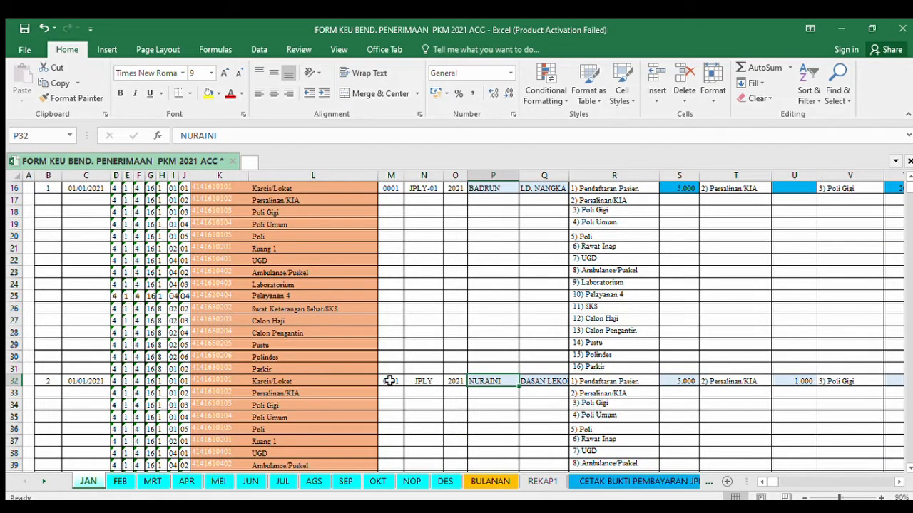
{"action": "left_click", "coordinate": [390, 382]}
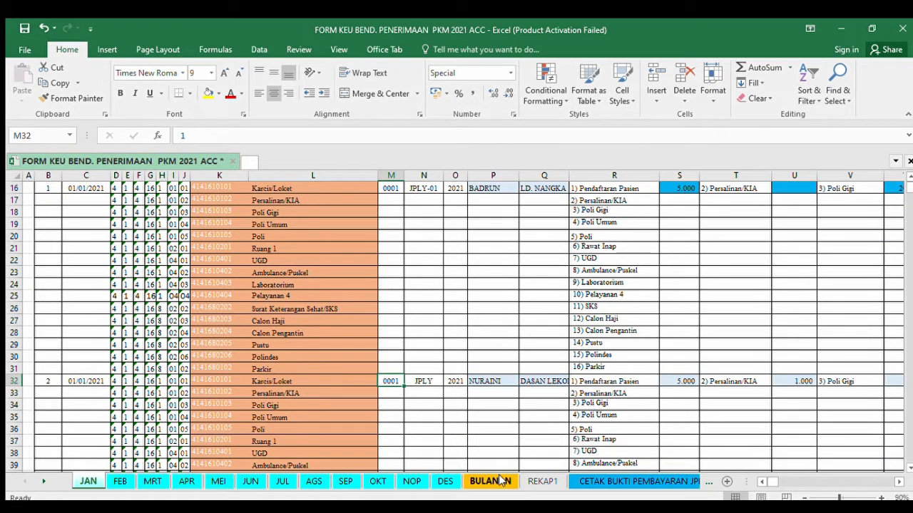
{"action": "type", "text": "2"}
{"action": "left_click", "coordinate": [469, 436]}
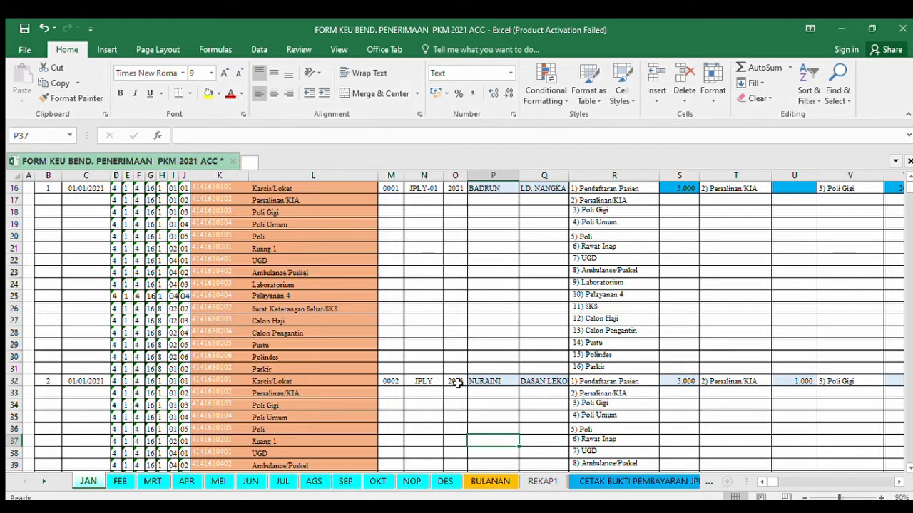
Review the second patient's name and service amounts along row 32, from Pendaftaran Pasien to Rawat Inap.
{"action": "left_click", "coordinate": [492, 381]}
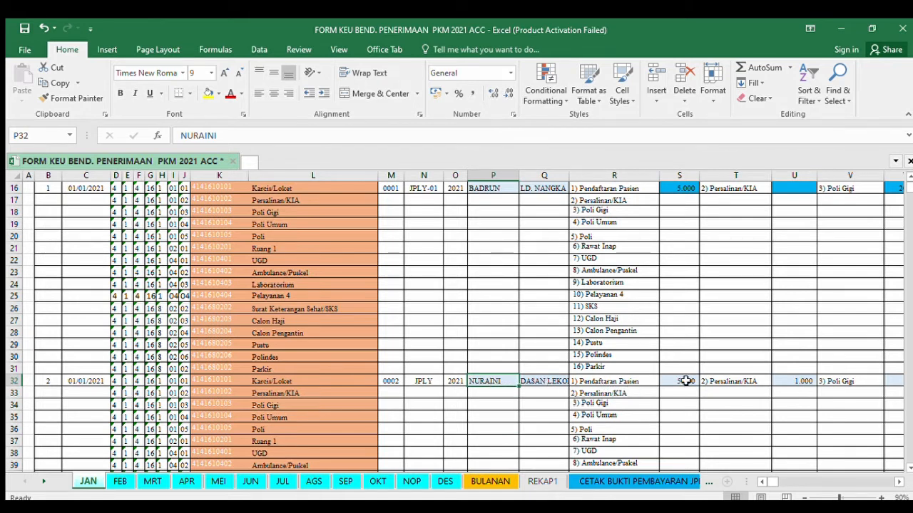
{"action": "left_click", "coordinate": [685, 382]}
{"action": "key", "text": "Right"}
{"action": "key", "text": "Right"}
{"action": "key", "text": "Right"}
{"action": "key", "text": "Right"}
{"action": "key", "text": "Right"}
{"action": "key", "text": "Right"}
{"action": "key", "text": "Right"}
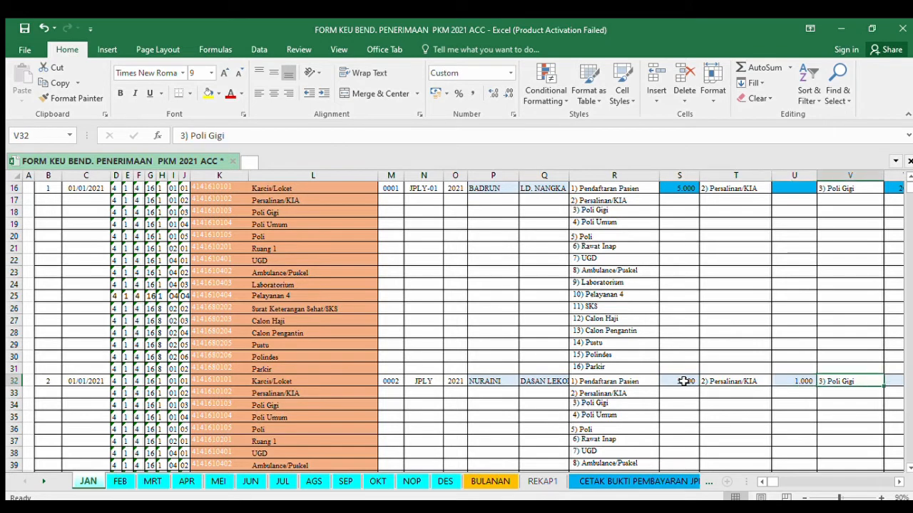
{"action": "key", "text": "Right"}
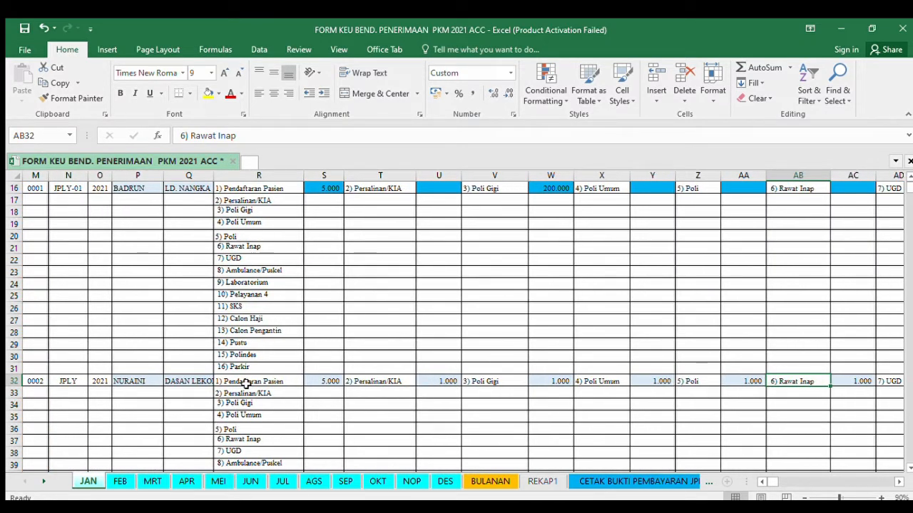
{"action": "left_click", "coordinate": [333, 383]}
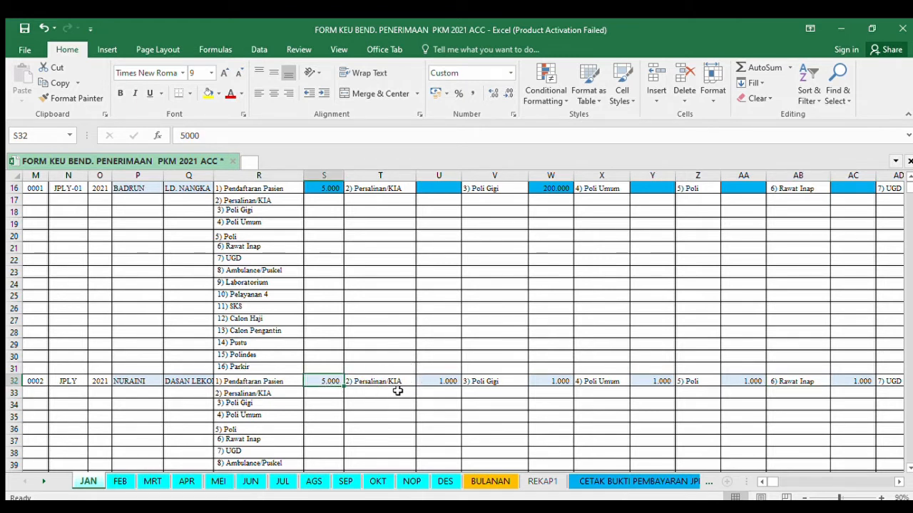
Set the second patient's Persalinan/KIA amount in cell U32 to 300000.
{"action": "left_click", "coordinate": [447, 382]}
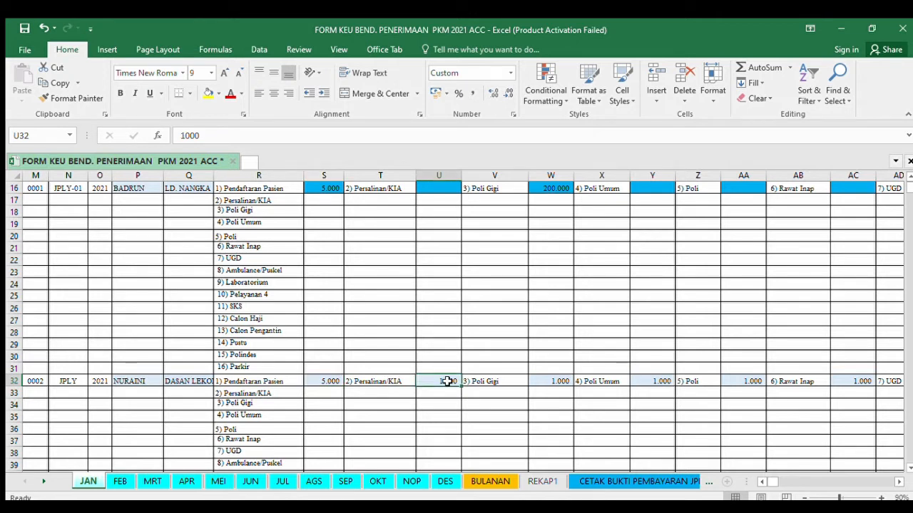
{"action": "type", "text": "39"}
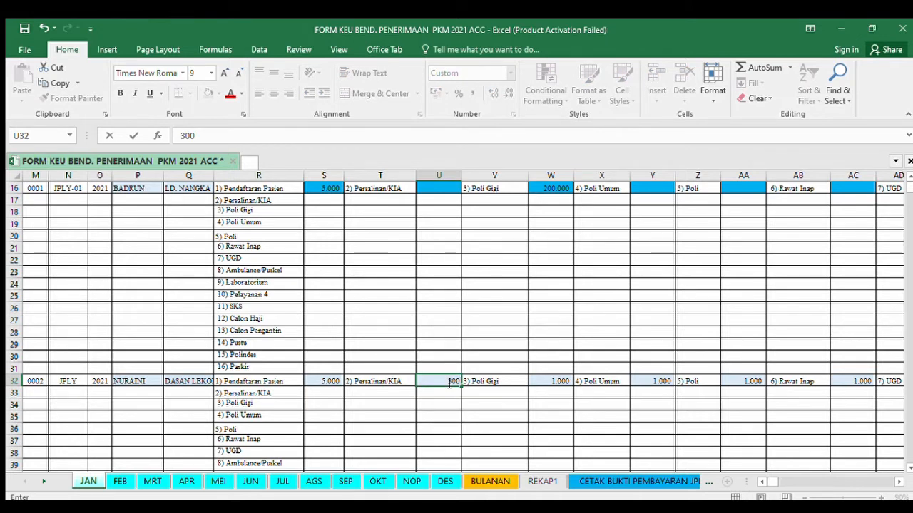
{"action": "type", "text": "000"}
{"action": "key", "text": "Return"}
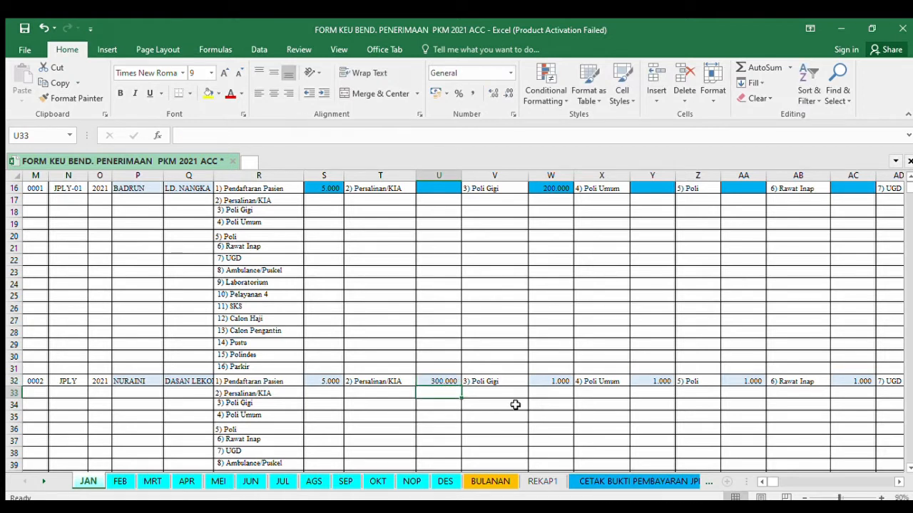
Clear the second patient's Poli Gigi, Poli Umum and Poli amounts in cells W32, Y32 and AA32.
{"action": "left_click", "coordinate": [563, 382]}
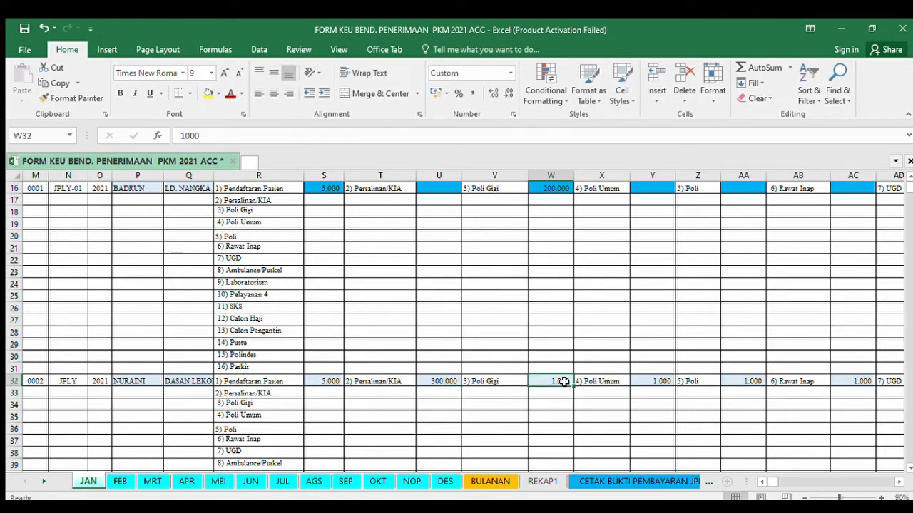
{"action": "key", "text": "Delete"}
{"action": "key", "text": "Right"}
{"action": "key", "text": "Right"}
{"action": "key", "text": "Delete"}
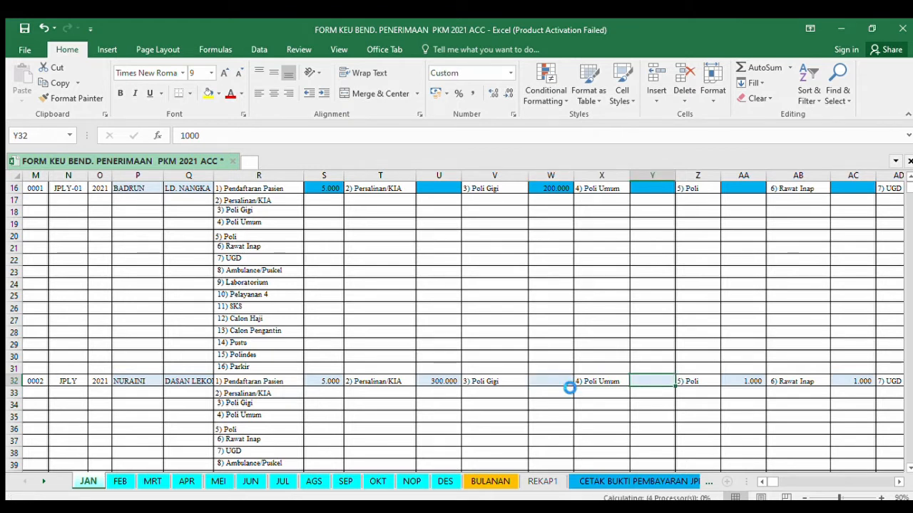
{"action": "key", "text": "Right"}
{"action": "key", "text": "Right"}
{"action": "key", "text": "Delete"}
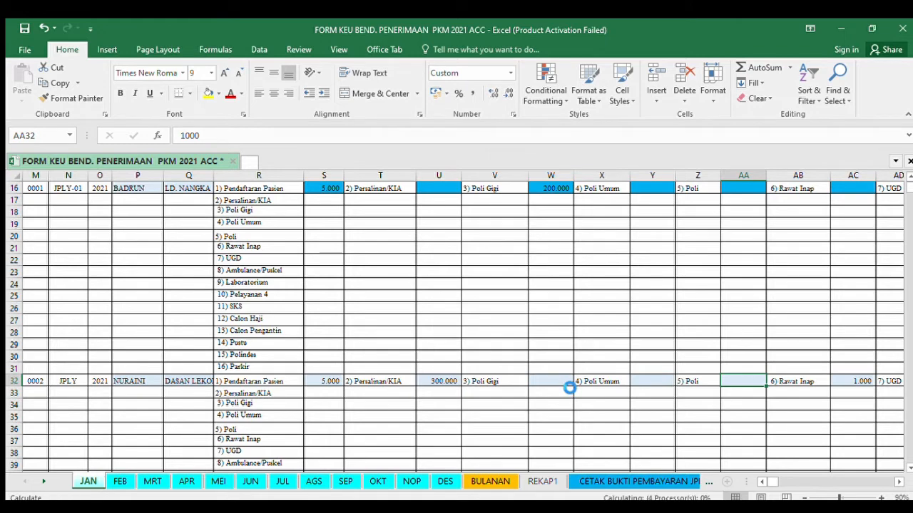
Clear the second patient's Rawat Inap and UGD amounts in cells AC32 and AE32.
{"action": "key", "text": "Right"}
{"action": "key", "text": "Right"}
{"action": "key", "text": "Right"}
{"action": "key", "text": "Right"}
{"action": "key", "text": "Right"}
{"action": "key", "text": "Right"}
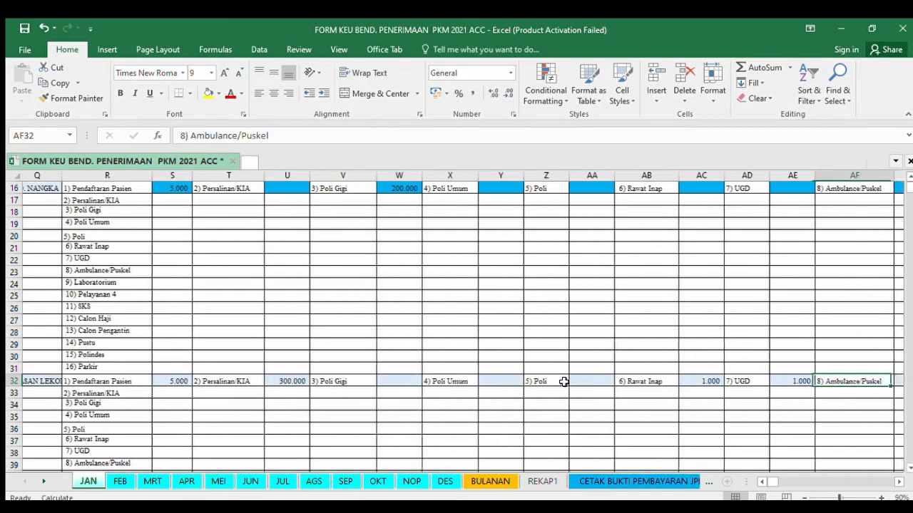
{"action": "key", "text": "Left"}
{"action": "key", "text": "Left"}
{"action": "key", "text": "Left"}
{"action": "key", "text": "Left"}
{"action": "key", "text": "Delete"}
{"action": "key", "text": "Right"}
{"action": "key", "text": "Right"}
{"action": "key", "text": "Delete"}
Clear the second patient's Ambulance/Puskel, Laboratorium and Pelayanan 4 amounts in cells AG32, AI32 and AK32.
{"action": "key", "text": "Right"}
{"action": "key", "text": "Right"}
{"action": "key", "text": "Right"}
{"action": "key", "text": "Right"}
{"action": "key", "text": "Right"}
{"action": "key", "text": "Right"}
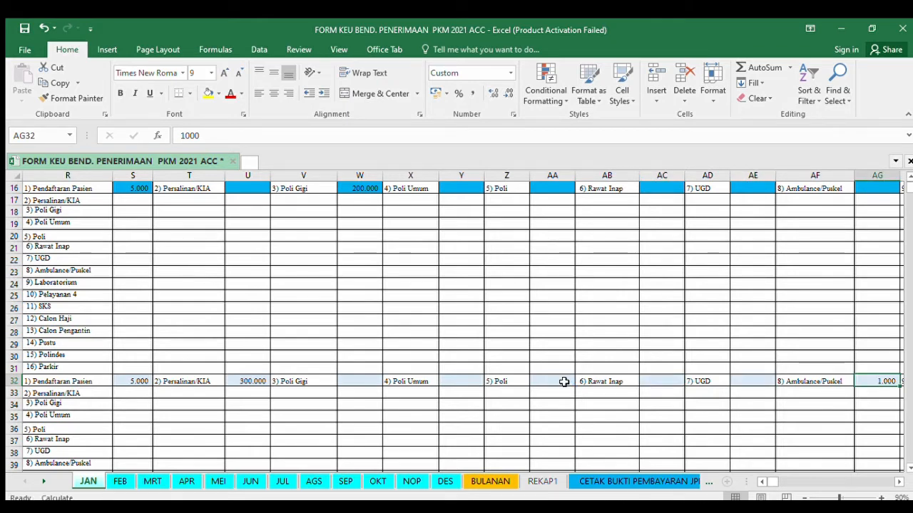
{"action": "key", "text": "Left"}
{"action": "key", "text": "Left"}
{"action": "key", "text": "Left"}
{"action": "key", "text": "Left"}
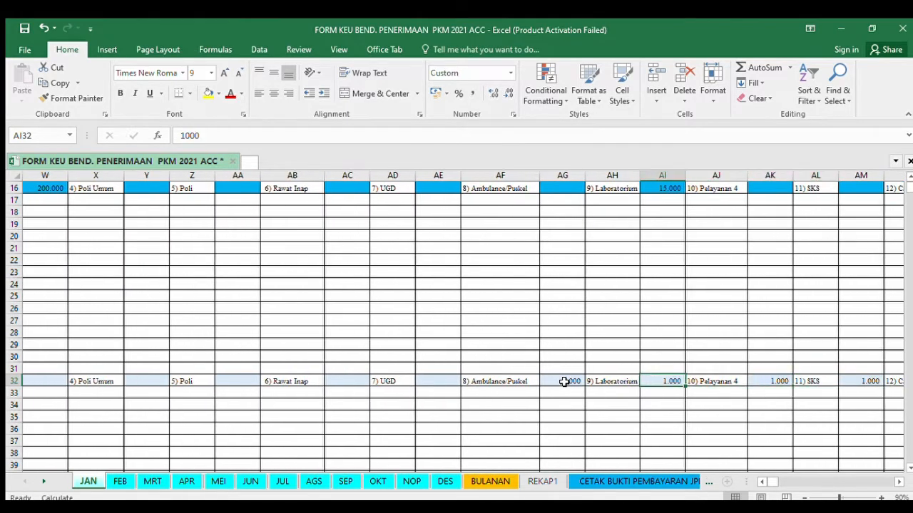
{"action": "key", "text": "Delete"}
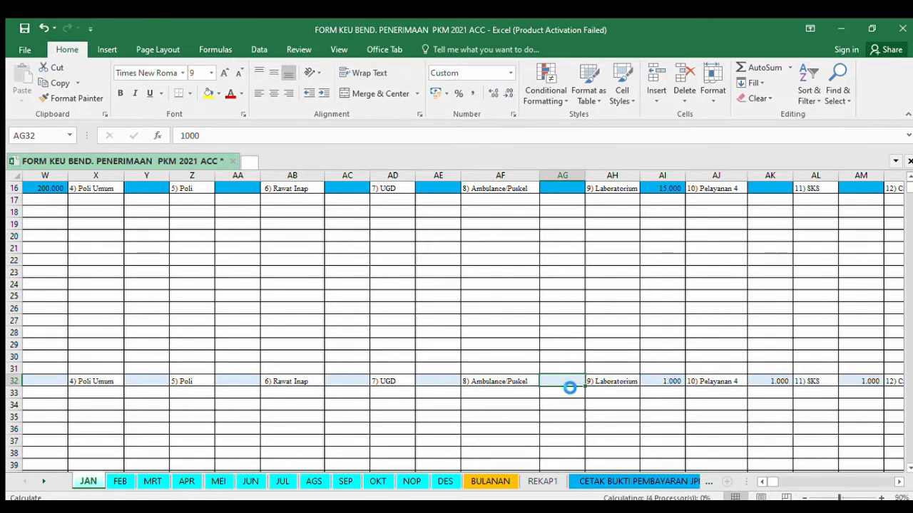
{"action": "key", "text": "Right"}
{"action": "key", "text": "Right"}
{"action": "key", "text": "Delete"}
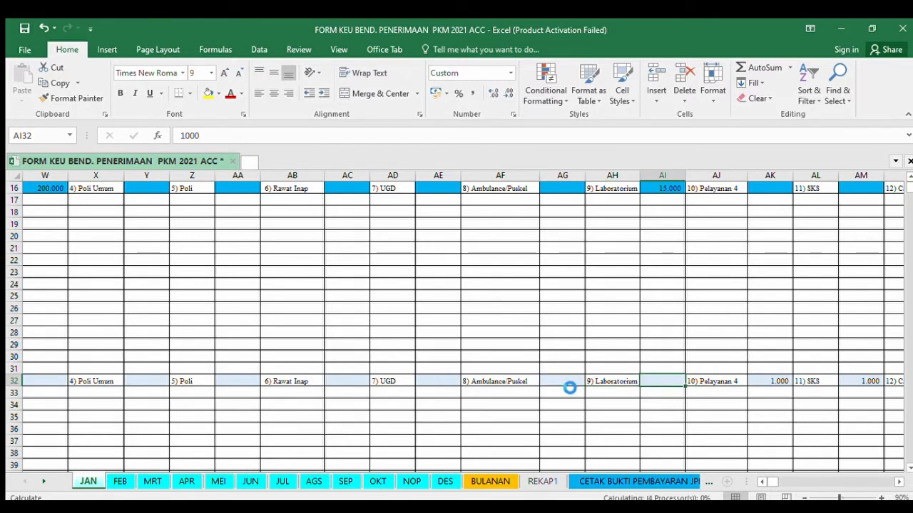
{"action": "key", "text": "Right"}
{"action": "key", "text": "Right"}
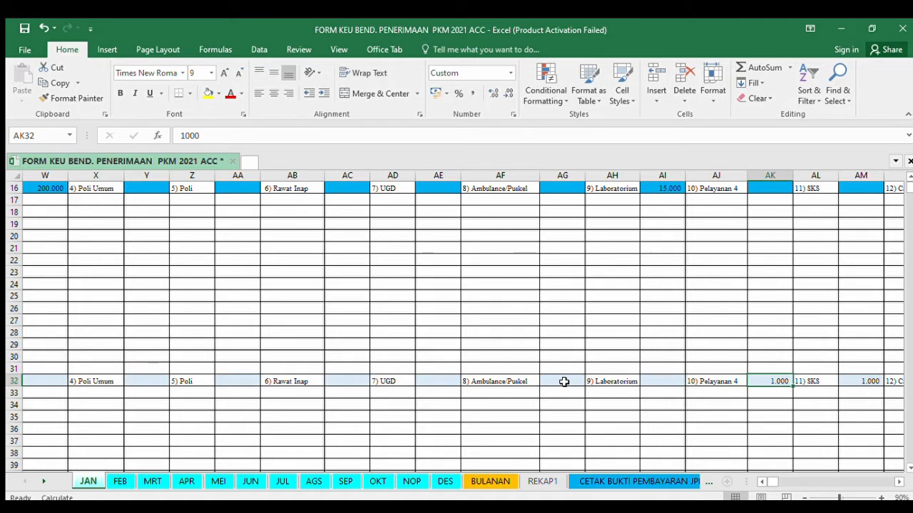
{"action": "key", "text": "Delete"}
Clear the second patient's Calon Haji, Calon Pengantin and Pustu amounts in cells AO32, AQ32 and AS32.
{"action": "key", "text": "Right"}
{"action": "key", "text": "Right"}
{"action": "key", "text": "Right"}
{"action": "key", "text": "Right"}
{"action": "key", "text": "Right"}
{"action": "key", "text": "Right"}
{"action": "key", "text": "Right"}
{"action": "key", "text": "Right"}
{"action": "key", "text": "Right"}
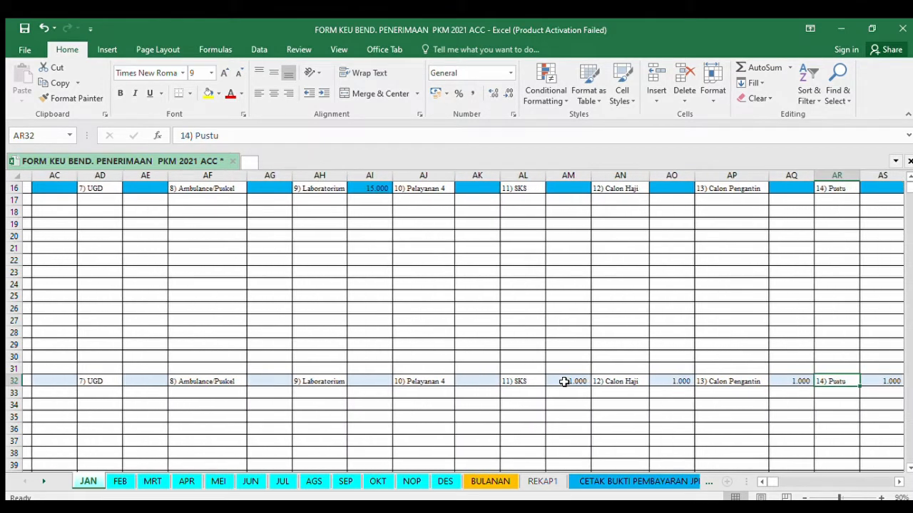
{"action": "key", "text": "Right"}
{"action": "key", "text": "Left"}
{"action": "key", "text": "Left"}
{"action": "key", "text": "Left"}
{"action": "key", "text": "Left"}
{"action": "key", "text": "Left"}
{"action": "key", "text": "Left"}
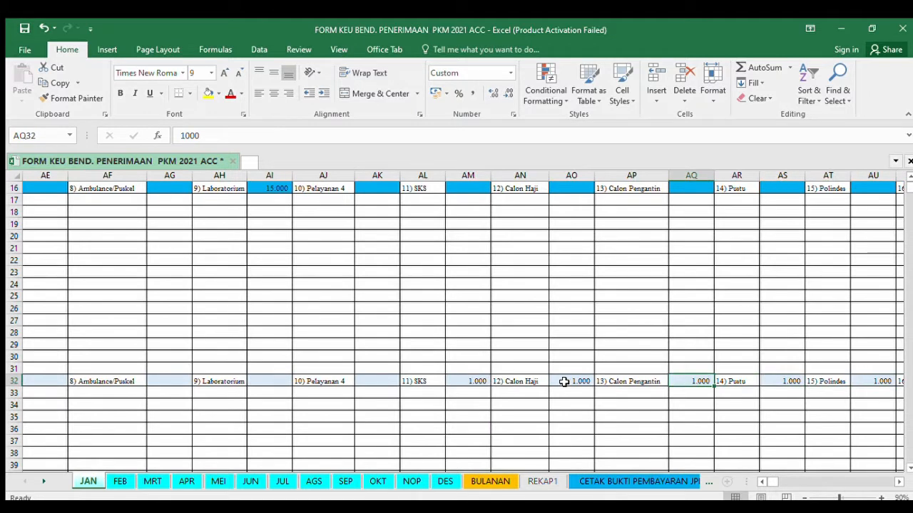
{"action": "key", "text": "Delete"}
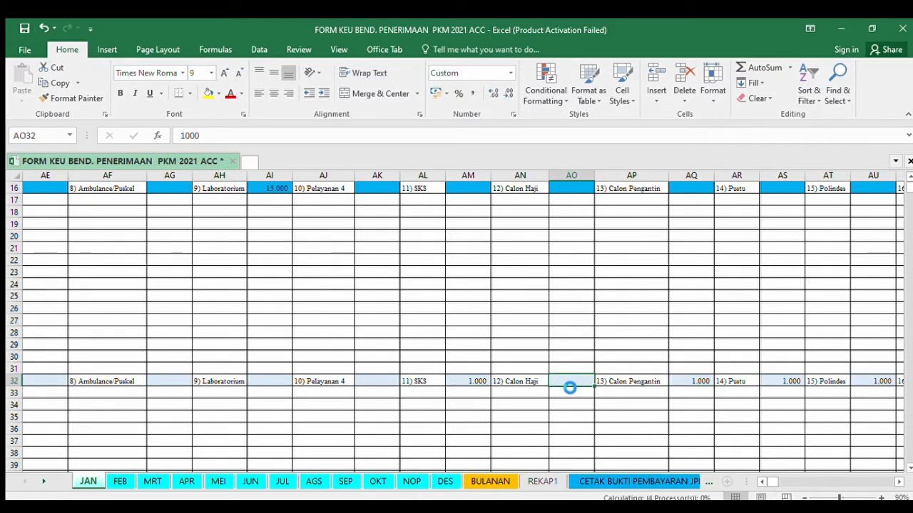
{"action": "key", "text": "Right"}
{"action": "key", "text": "Right"}
{"action": "key", "text": "Right"}
{"action": "key", "text": "Left"}
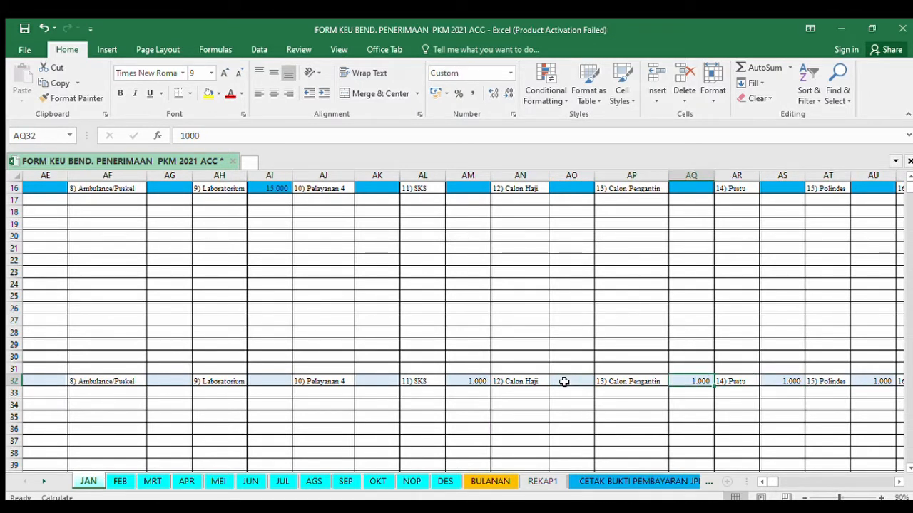
{"action": "key", "text": "Delete"}
{"action": "key", "text": "Right"}
{"action": "key", "text": "Right"}
{"action": "key", "text": "Delete"}
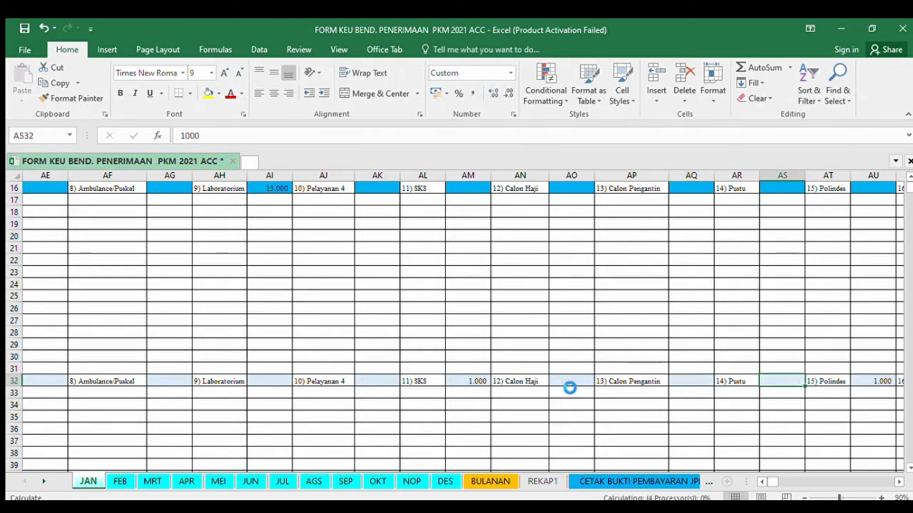
Clear the second patient's Parkir and Polindes amounts in cells AW32 and AU32.
{"action": "key", "text": "Right"}
{"action": "key", "text": "Right"}
{"action": "key", "text": "Right"}
{"action": "key", "text": "Right"}
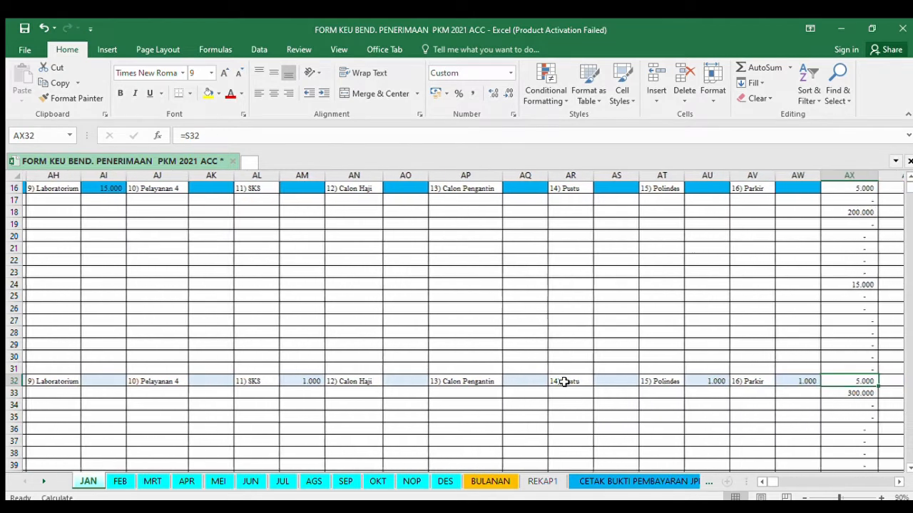
{"action": "key", "text": "Delete"}
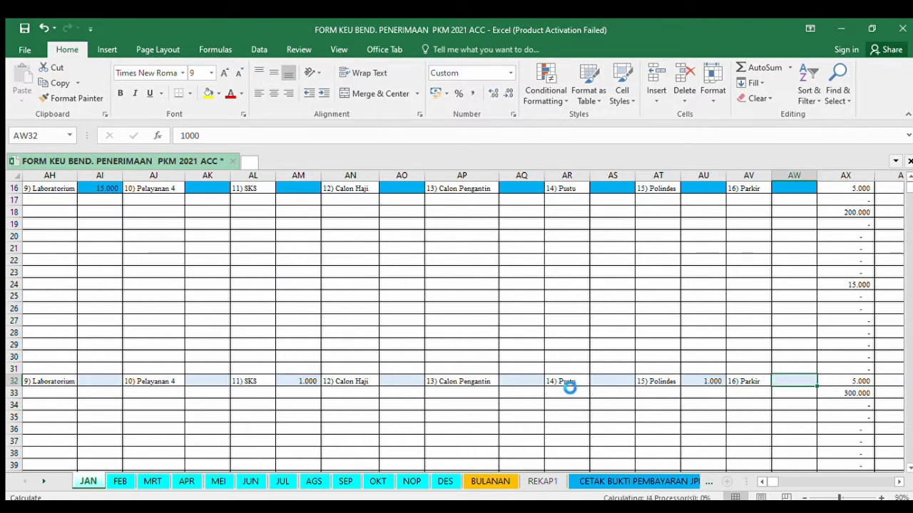
{"action": "key", "text": "Left"}
{"action": "key", "text": "Left"}
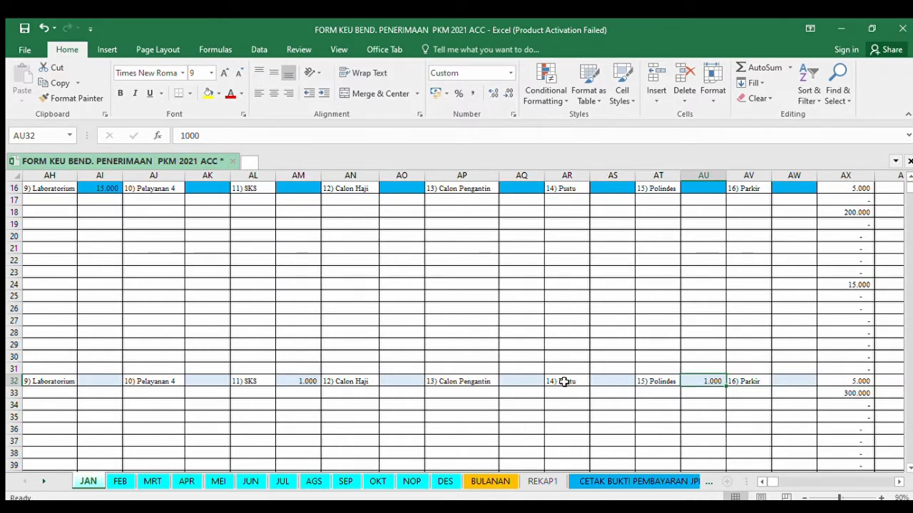
{"action": "key", "text": "Delete"}
Review the second patient's service amounts along row 32, back to Pendaftaran Pasien and Persalinan/KIA.
{"action": "key", "text": "Left"}
{"action": "key", "text": "Left"}
{"action": "key", "text": "Left"}
{"action": "key", "text": "Left"}
{"action": "key", "text": "Left"}
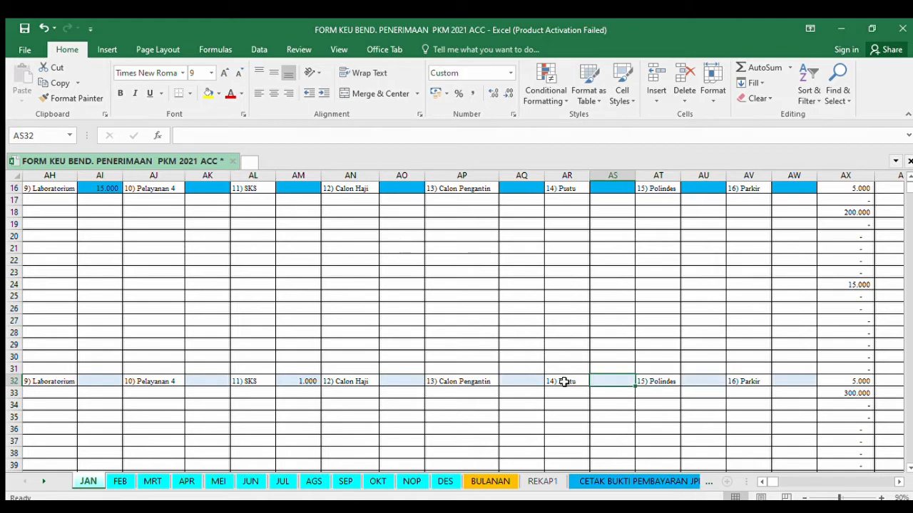
{"action": "key", "text": "Left"}
{"action": "key", "text": "Left"}
{"action": "key", "text": "Left"}
{"action": "key", "text": "Left"}
{"action": "key", "text": "Left"}
{"action": "key", "text": "Left"}
{"action": "key", "text": "Left"}
{"action": "key", "text": "Left"}
{"action": "key", "text": "Left"}
{"action": "key", "text": "Left"}
{"action": "key", "text": "Left"}
{"action": "key", "text": "Left"}
{"action": "key", "text": "Left"}
{"action": "key", "text": "Left"}
{"action": "key", "text": "Left"}
{"action": "key", "text": "Left"}
{"action": "key", "text": "Left"}
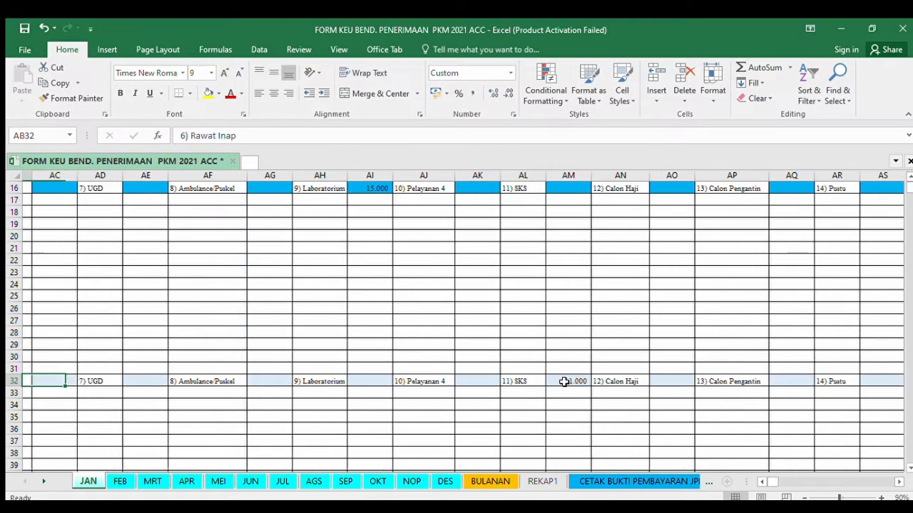
{"action": "key", "text": "Left"}
{"action": "key", "text": "Left"}
{"action": "key", "text": "Left"}
{"action": "key", "text": "Left"}
{"action": "key", "text": "Left"}
{"action": "key", "text": "Left"}
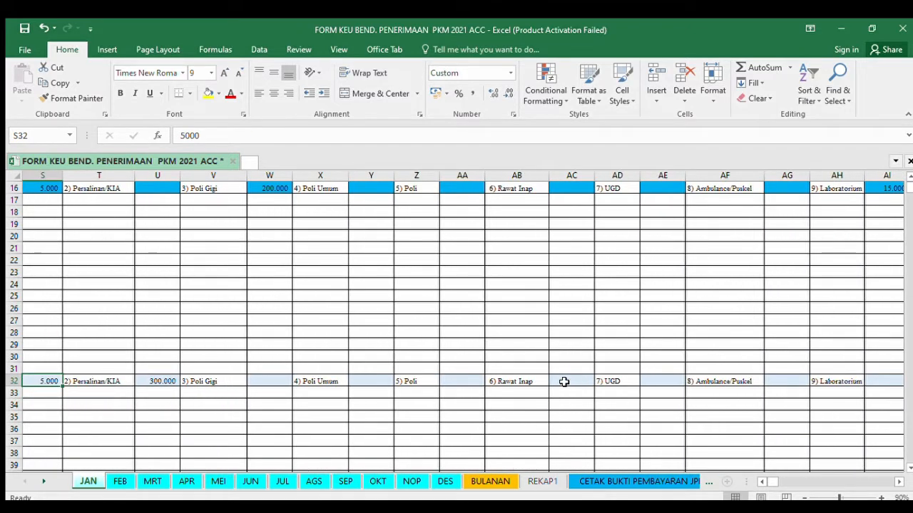
{"action": "key", "text": "Right"}
{"action": "key", "text": "Right"}
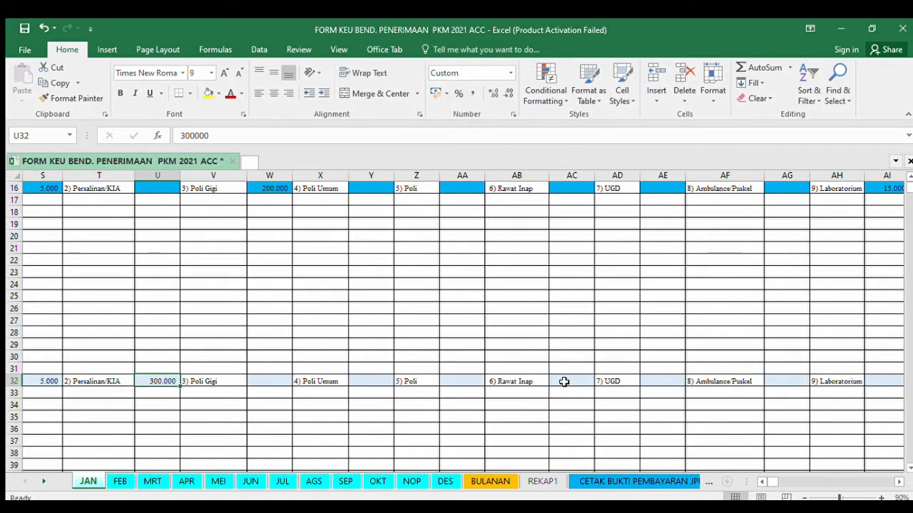
Set the second patient's Rawat Inap amount in cell AC32 to 200000.
{"action": "key", "text": "Right"}
{"action": "key", "text": "Right"}
{"action": "key", "text": "Right"}
{"action": "key", "text": "Right"}
{"action": "key", "text": "Right"}
{"action": "key", "text": "Right"}
{"action": "key", "text": "Right"}
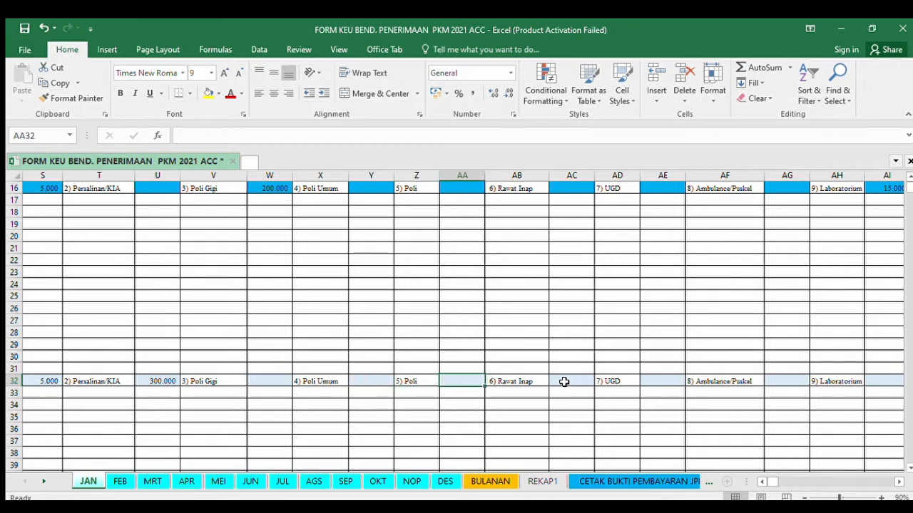
{"action": "key", "text": "Right"}
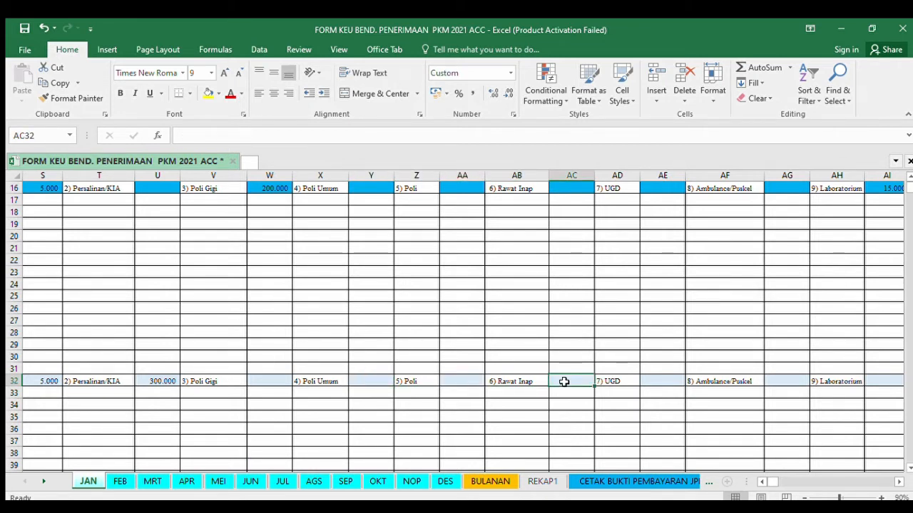
{"action": "type", "text": "200000"}
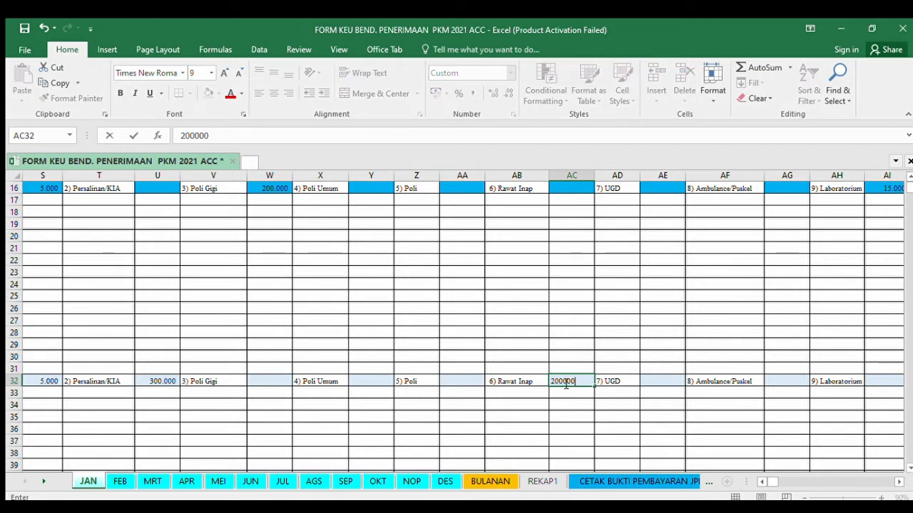
{"action": "key", "text": "Return"}
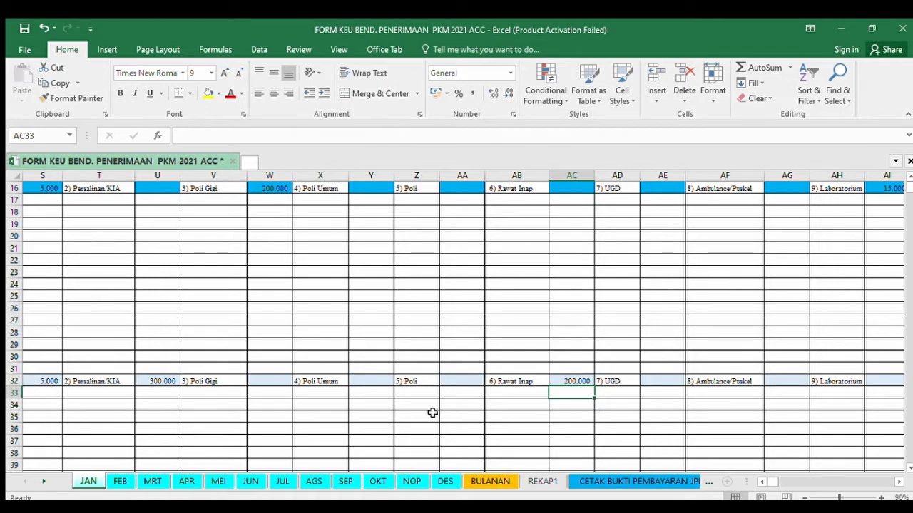
Examine the Penerimaan and Saldo columns for both patients on the JAN sheet.
{"action": "left_click", "coordinate": [897, 482]}
{"action": "left_click_drag", "start_coordinate": [897, 482], "coordinate": [897, 482]}
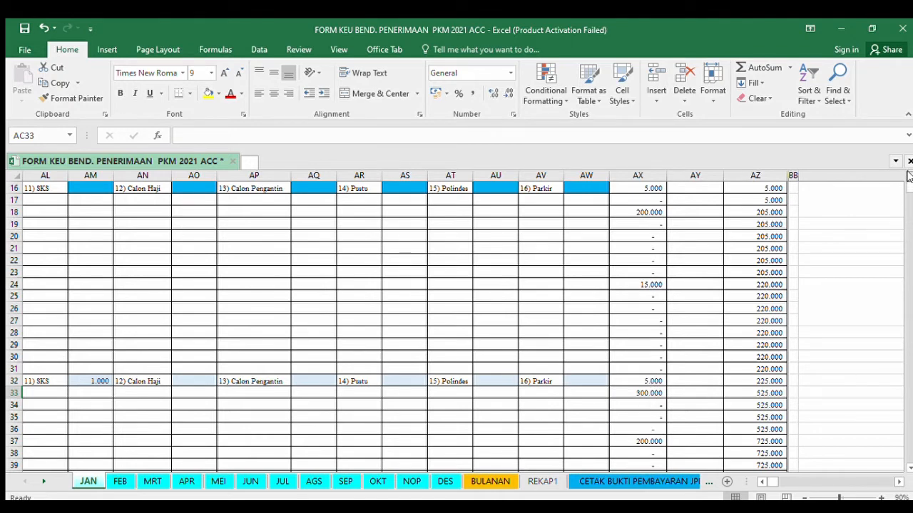
{"action": "scroll", "coordinate": [908, 177], "scroll_direction": "up", "scroll_amount": 2}
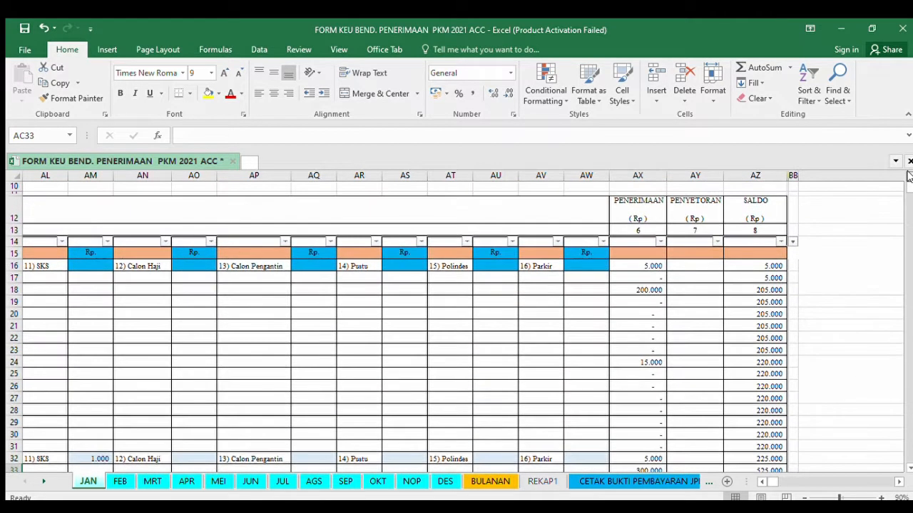
{"action": "mouse_move", "coordinate": [909, 187]}
{"action": "left_mouse_down"}
{"action": "mouse_move", "coordinate": [907, 207]}
{"action": "mouse_move", "coordinate": [908, 181]}
{"action": "left_mouse_up"}
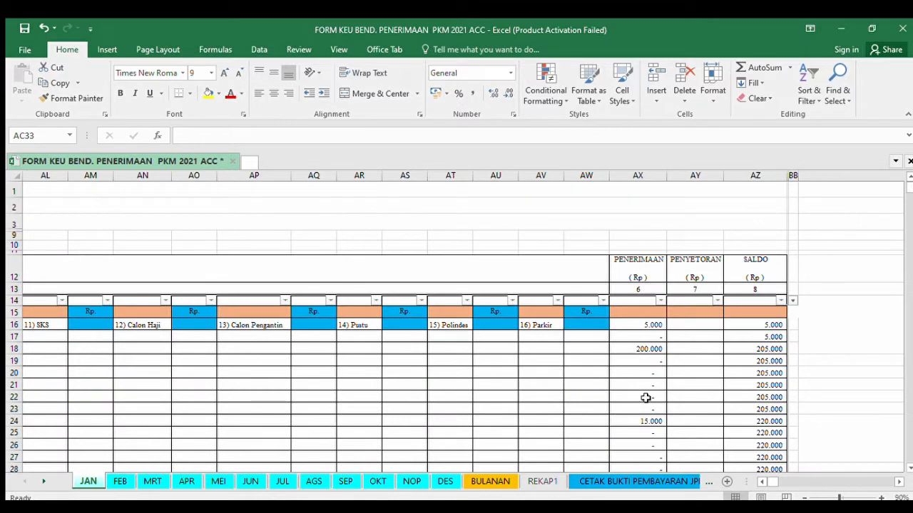
On the CETAK BUKTI PEMBAYARAN JPLY sheet, set the receipt selector in cell N2 to 2.
{"action": "left_click", "coordinate": [604, 481]}
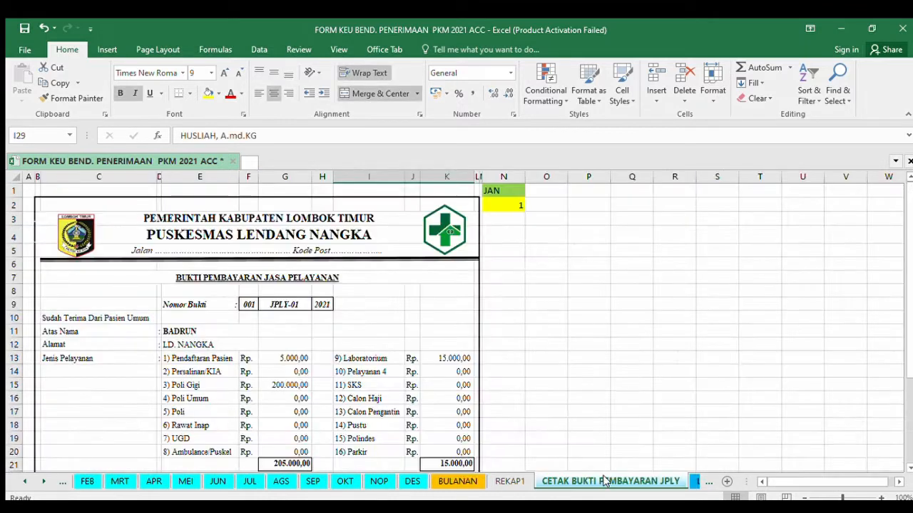
{"action": "left_click", "coordinate": [510, 206]}
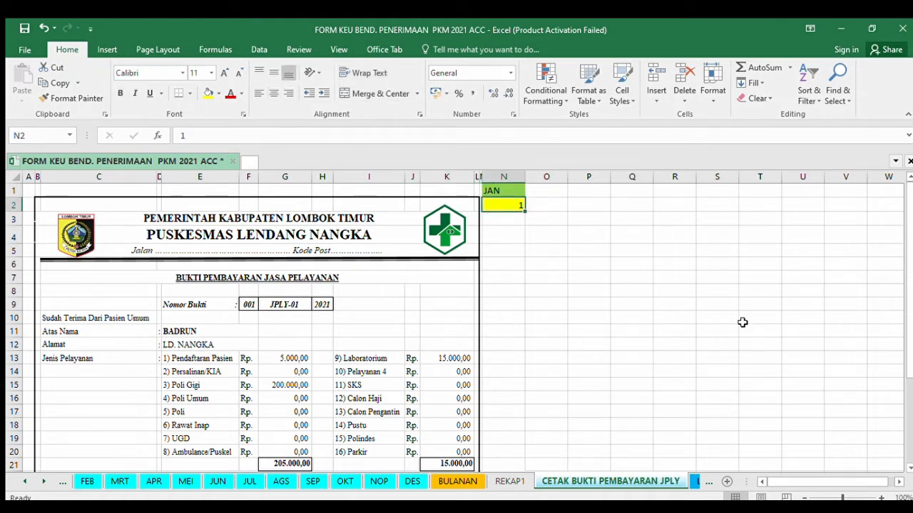
{"action": "type", "text": "2"}
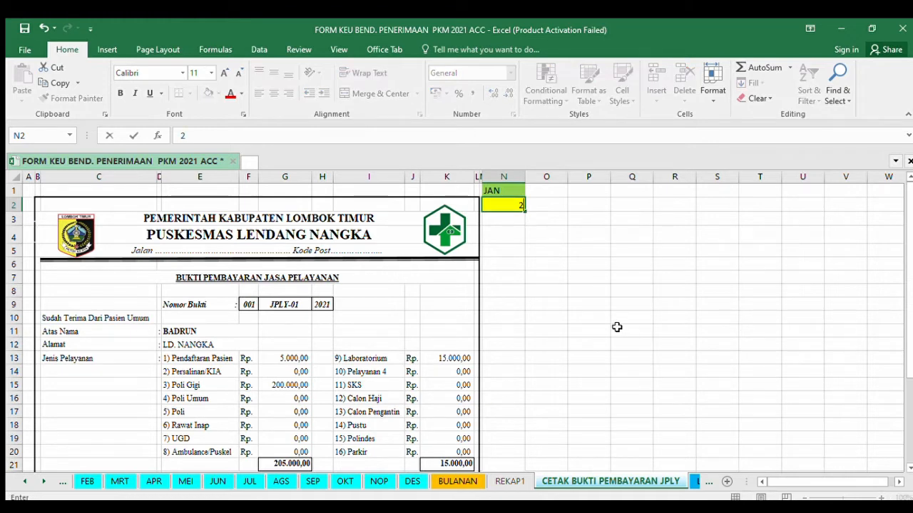
{"action": "key", "text": "Return"}
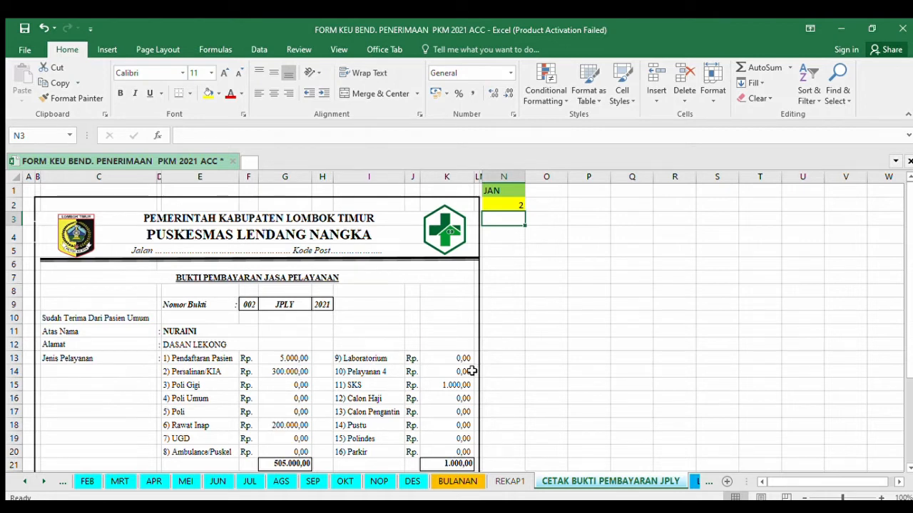
Clear the second patient's SKS amount in cell AM32 on the JAN sheet.
{"action": "left_click", "coordinate": [456, 385]}
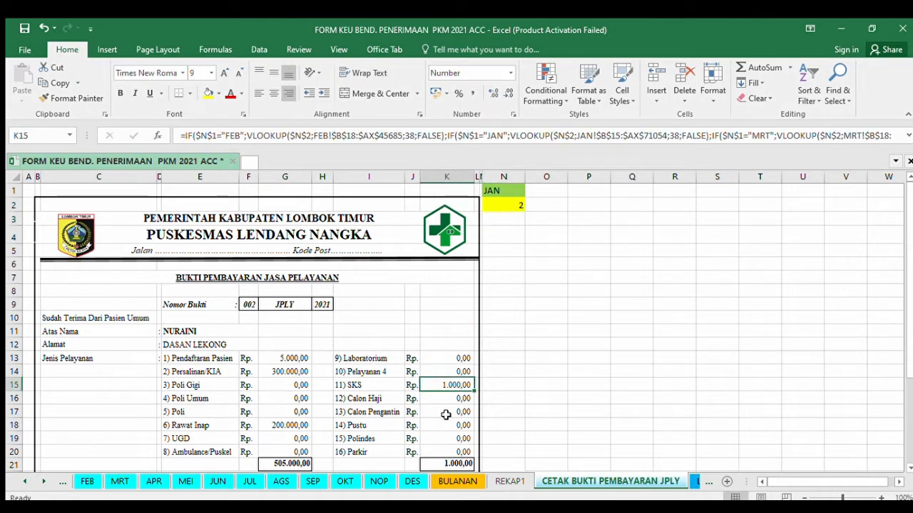
{"action": "left_click", "coordinate": [23, 483]}
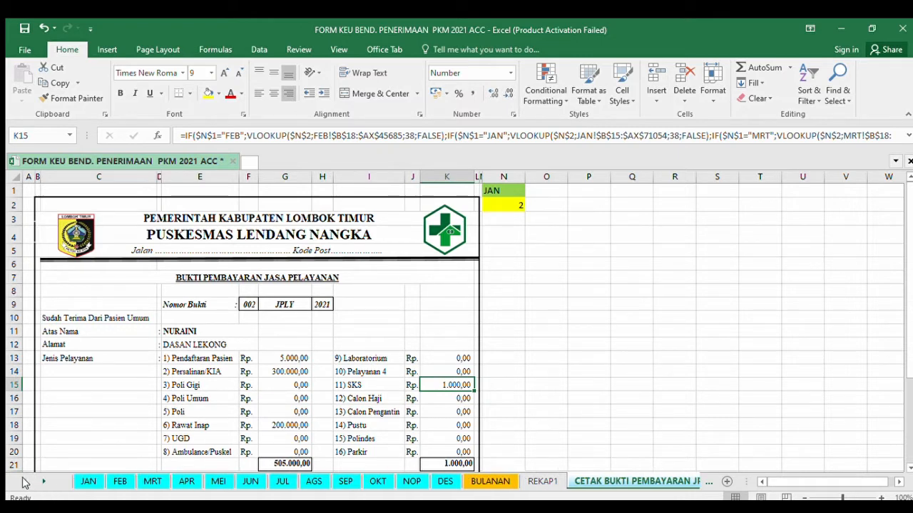
{"action": "left_click", "coordinate": [88, 482]}
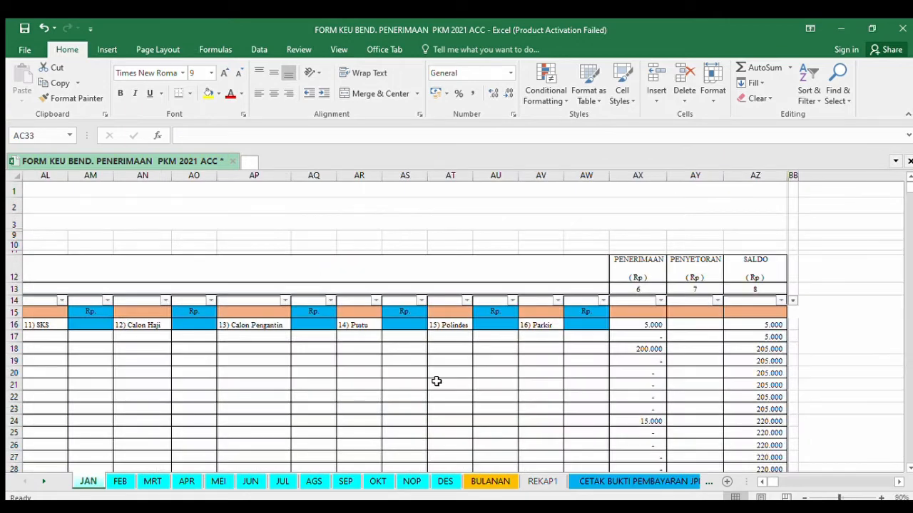
{"action": "left_click", "coordinate": [316, 335]}
{"action": "key", "text": "Down"}
{"action": "key", "text": "Down"}
{"action": "key", "text": "Down"}
{"action": "key", "text": "Down"}
{"action": "key", "text": "Down"}
{"action": "key", "text": "Down"}
{"action": "key", "text": "Down"}
{"action": "key", "text": "Down"}
{"action": "key", "text": "Down"}
{"action": "key", "text": "Down"}
{"action": "key", "text": "Down"}
{"action": "key", "text": "Down"}
{"action": "key", "text": "Down"}
{"action": "key", "text": "Down"}
{"action": "key", "text": "Down"}
{"action": "key", "text": "Down"}
{"action": "key", "text": "Down"}
{"action": "key", "text": "Down"}
{"action": "key", "text": "Down"}
{"action": "key", "text": "Down"}
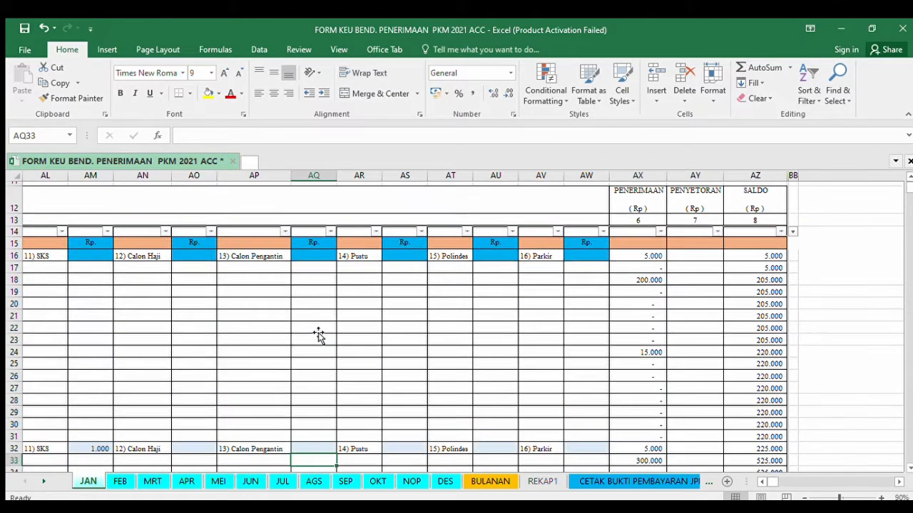
{"action": "key", "text": "Up"}
{"action": "key", "text": "Up"}
{"action": "key", "text": "Up"}
{"action": "key", "text": "Up"}
{"action": "key", "text": "Up"}
{"action": "key", "text": "Up"}
{"action": "key", "text": "Up"}
{"action": "key", "text": "Up"}
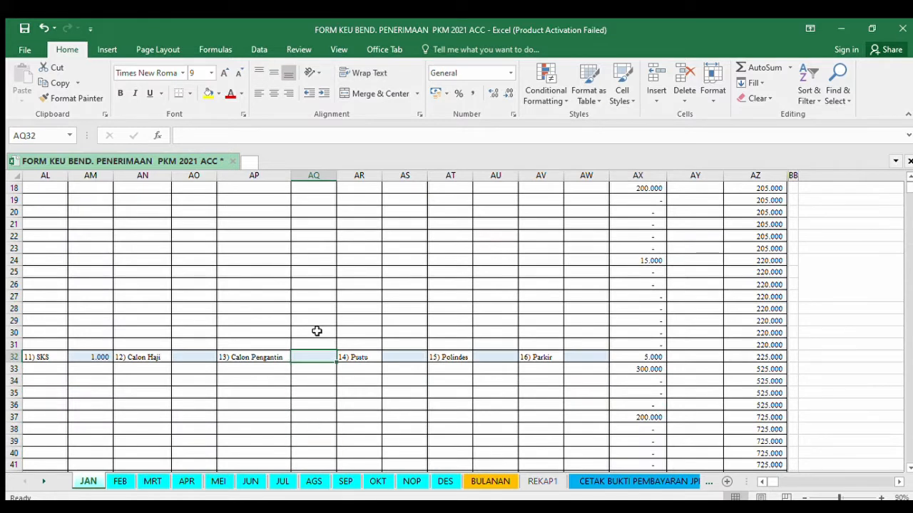
{"action": "key", "text": "Left"}
{"action": "key", "text": "Left"}
{"action": "key", "text": "Left"}
{"action": "key", "text": "Left"}
{"action": "key", "text": "Left"}
{"action": "key", "text": "Left"}
{"action": "key", "text": "Left"}
{"action": "key", "text": "Left"}
{"action": "key", "text": "Left"}
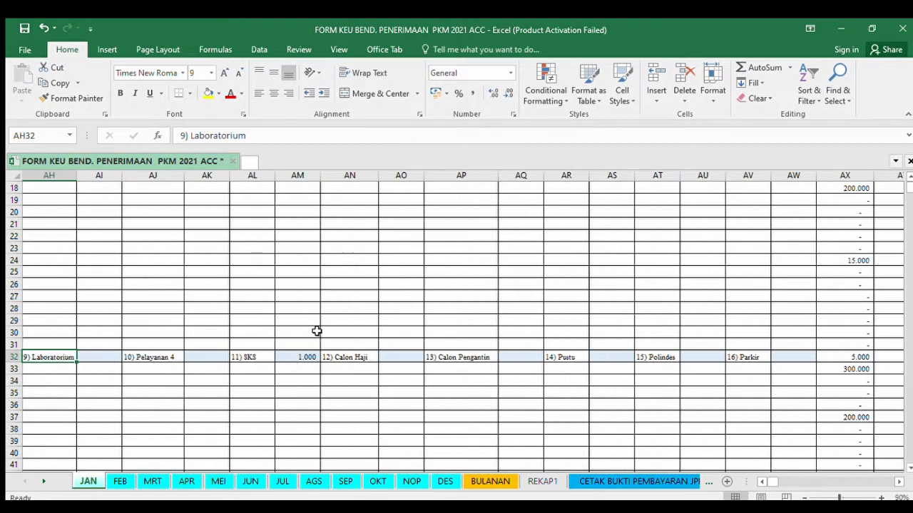
{"action": "key", "text": "Right"}
{"action": "key", "text": "Right"}
{"action": "key", "text": "Right"}
{"action": "key", "text": "Right"}
{"action": "key", "text": "Right"}
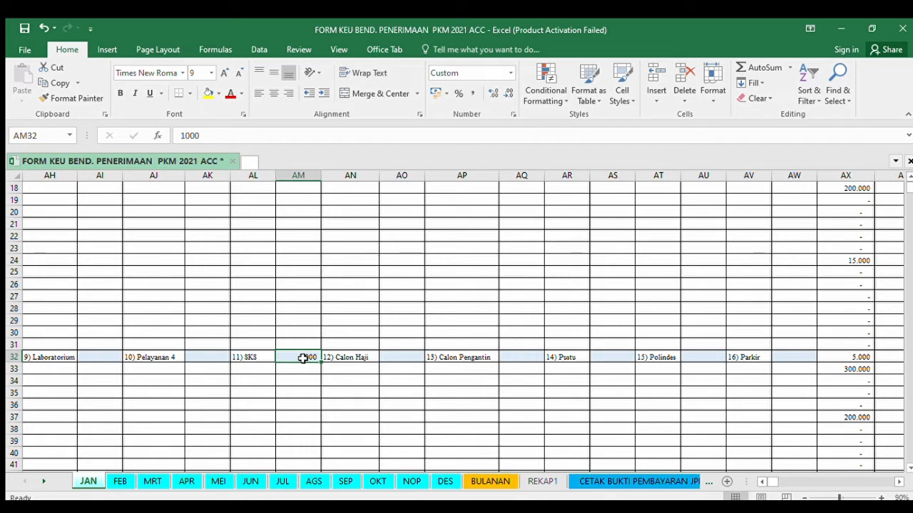
{"action": "key", "text": "Delete"}
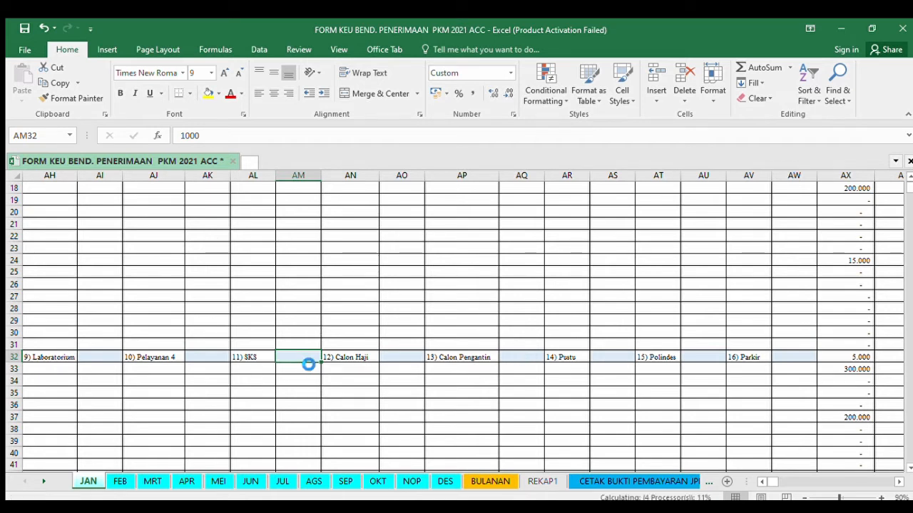
Review the second patient's receipt on the CETAK BUKTI PEMBAYARAN JPLY sheet, from the Nomor Bukti cells down to the signature block.
{"action": "left_click", "coordinate": [586, 475]}
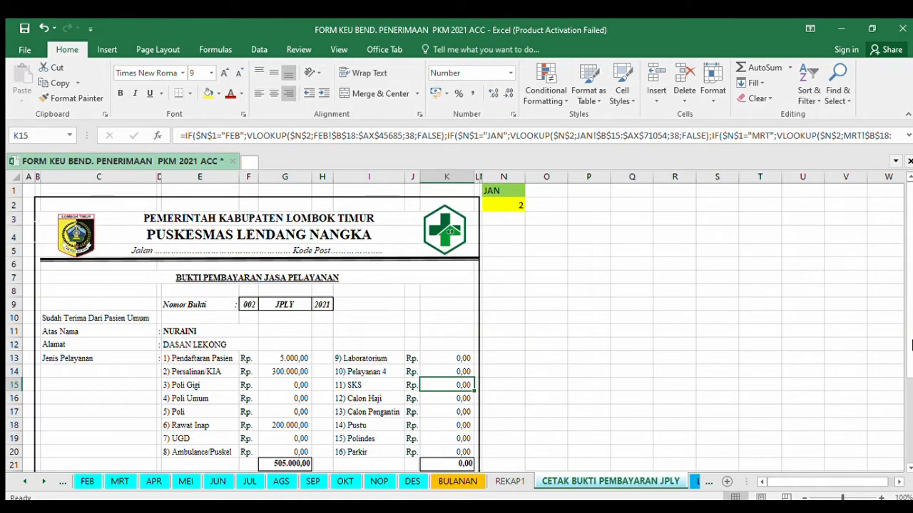
{"action": "left_click_drag", "start_coordinate": [910, 339], "coordinate": [905, 373]}
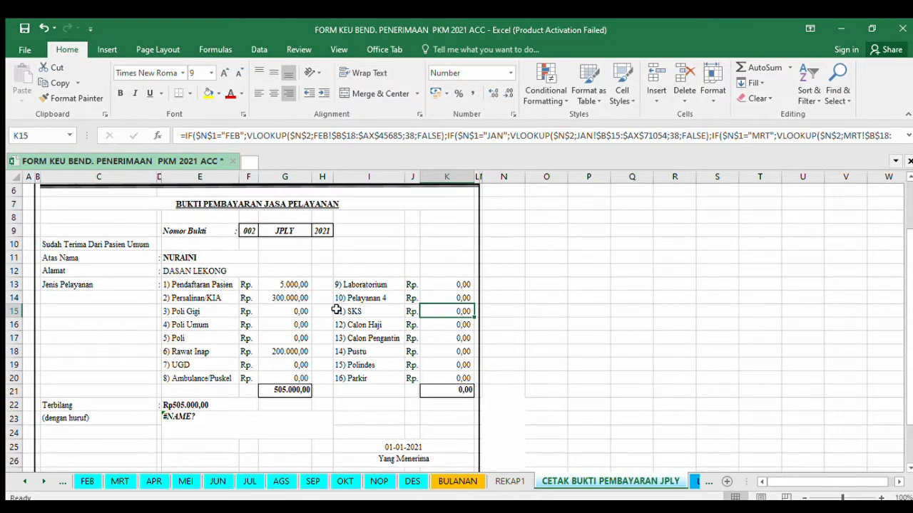
{"action": "left_click", "coordinate": [247, 234]}
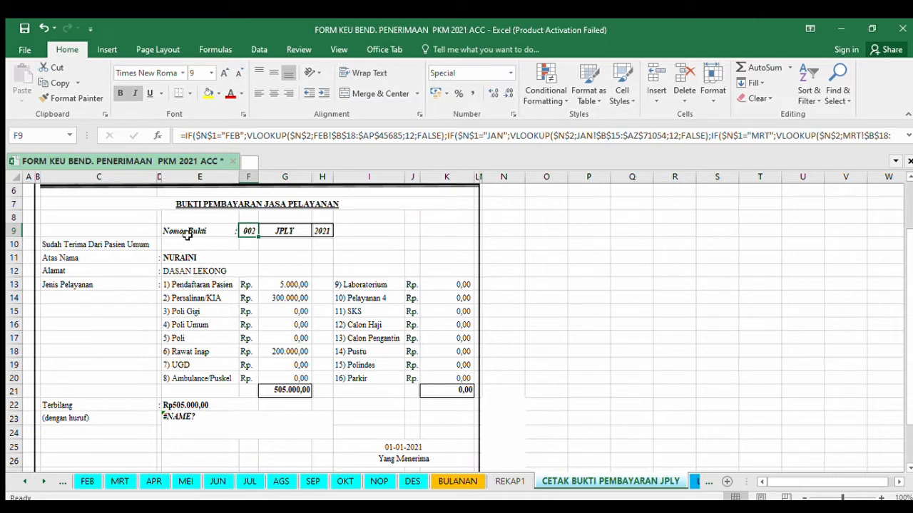
{"action": "left_click", "coordinate": [278, 232]}
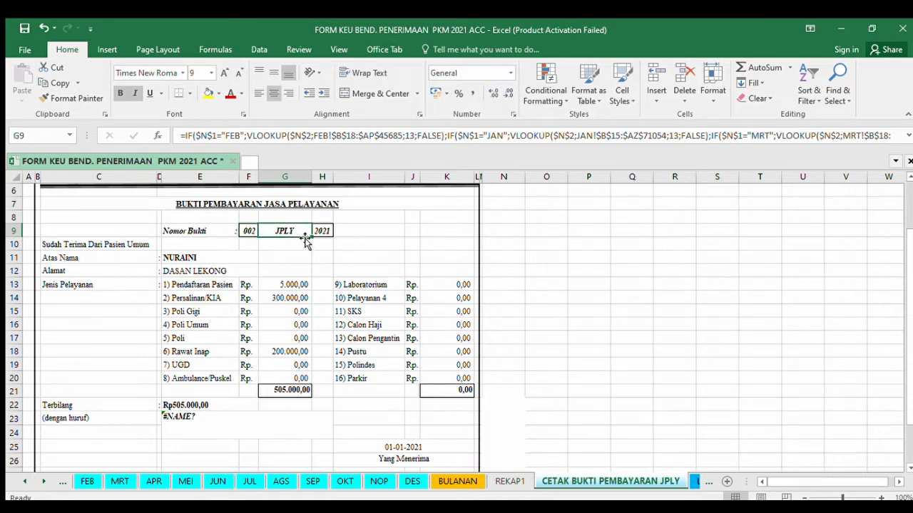
{"action": "scroll", "coordinate": [911, 314], "scroll_direction": "down", "scroll_amount": 2}
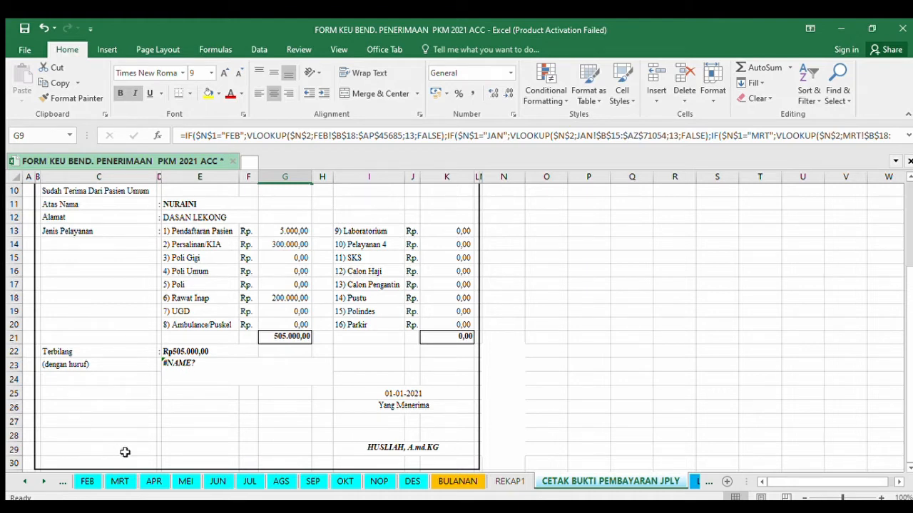
Remove the terbilang.xla file path from the amount-in-words formula in cell E23, leaving =terbilang(E22) & " rupiah".
{"action": "left_click", "coordinate": [182, 364]}
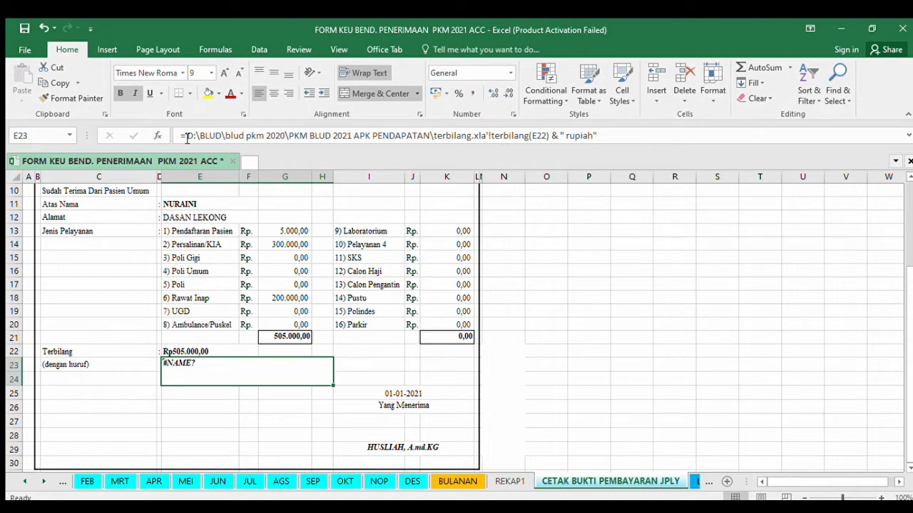
{"action": "left_click", "coordinate": [187, 137]}
{"action": "left_click_drag", "start_coordinate": [184, 136], "coordinate": [492, 138]}
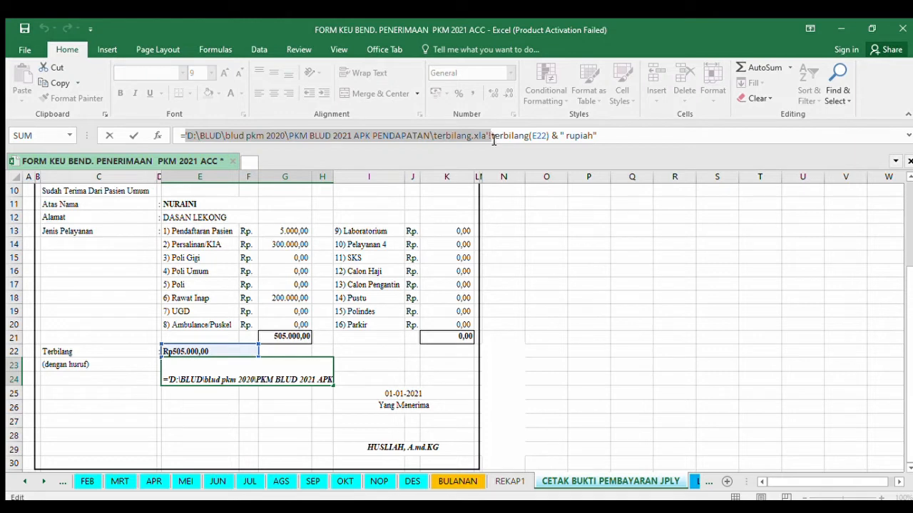
{"action": "key", "text": "Delete"}
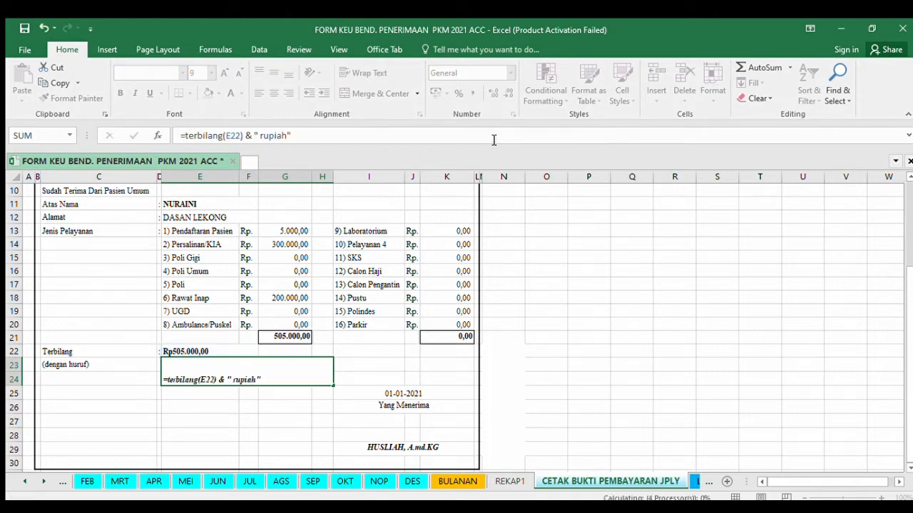
{"action": "key", "text": "Return"}
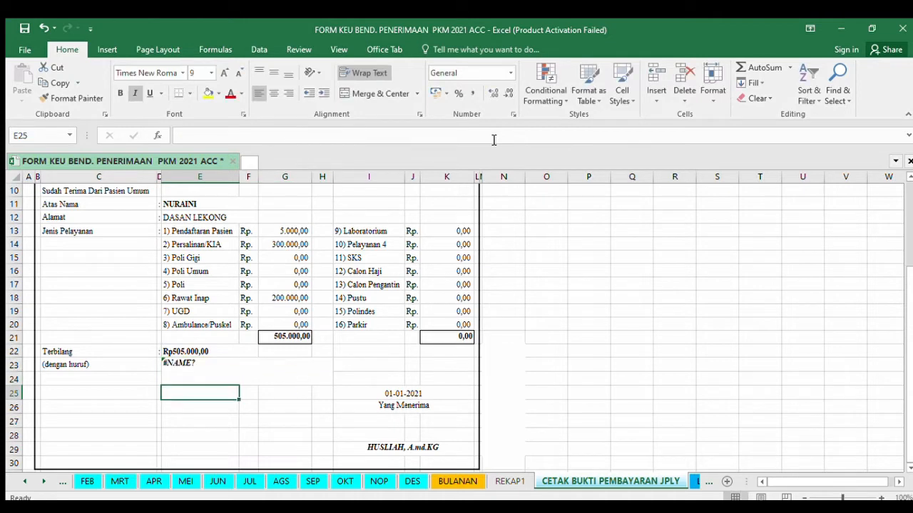
Try the amount-in-words formula in cell E23 with a space before the argument, as =terbilang (E22) & " rupiah".
{"action": "left_click", "coordinate": [220, 365]}
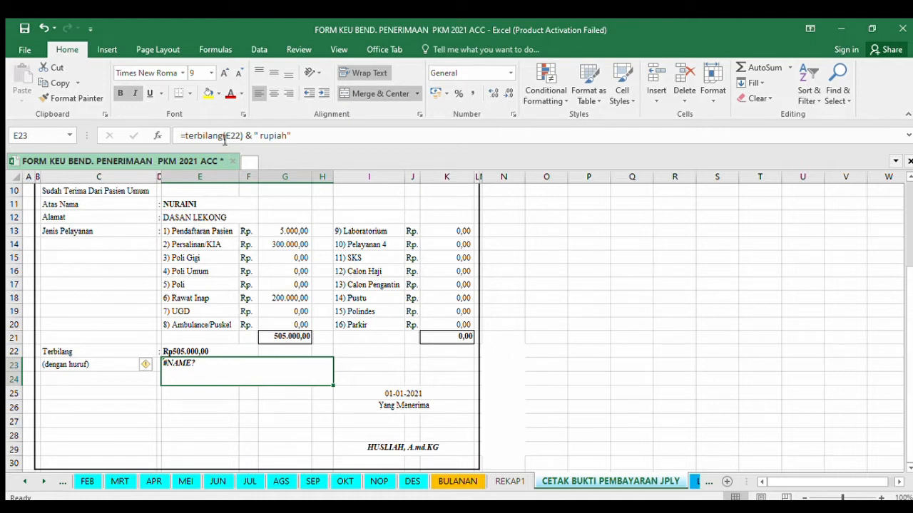
{"action": "left_click", "coordinate": [222, 138]}
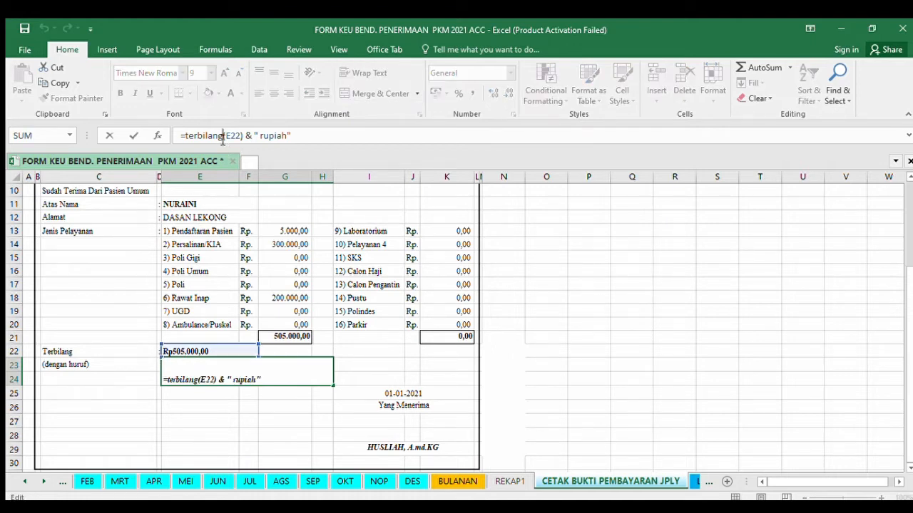
{"action": "key", "text": "Return"}
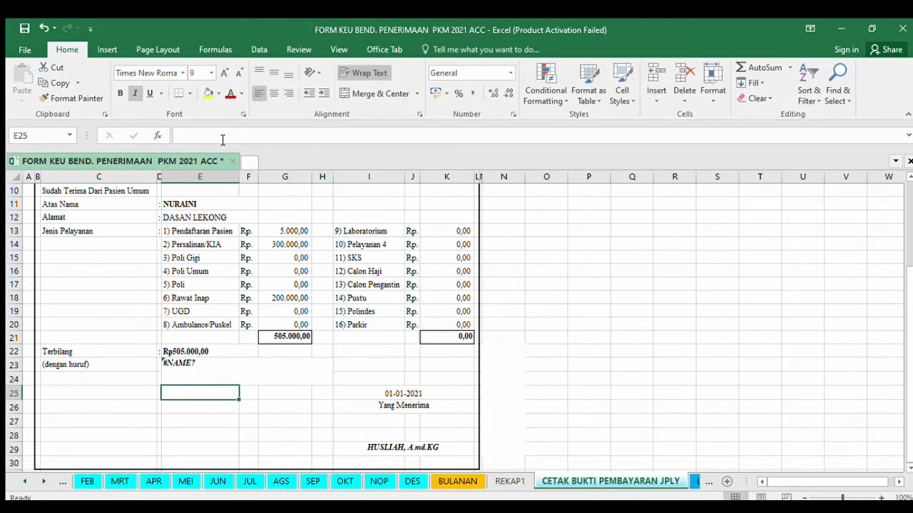
Select the amount-in-words cell E23 and open the Excel options.
{"action": "left_click", "coordinate": [196, 361]}
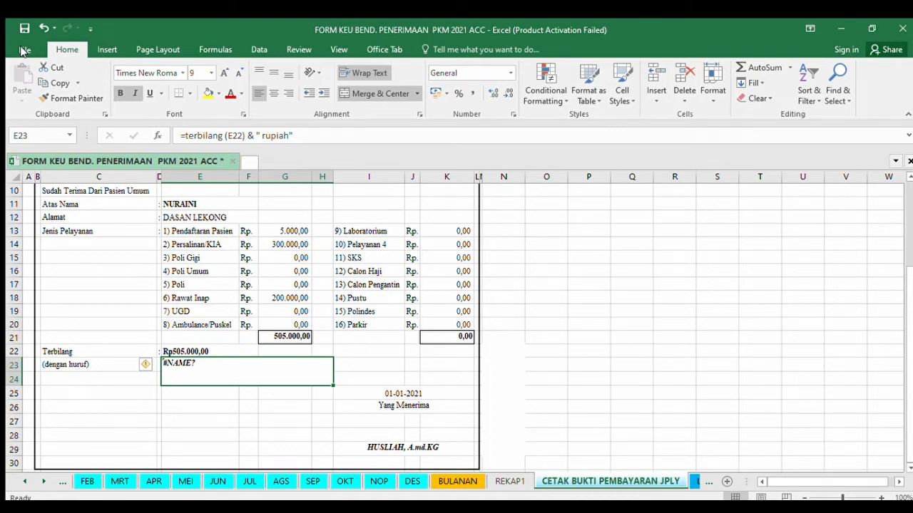
{"action": "left_click", "coordinate": [23, 50]}
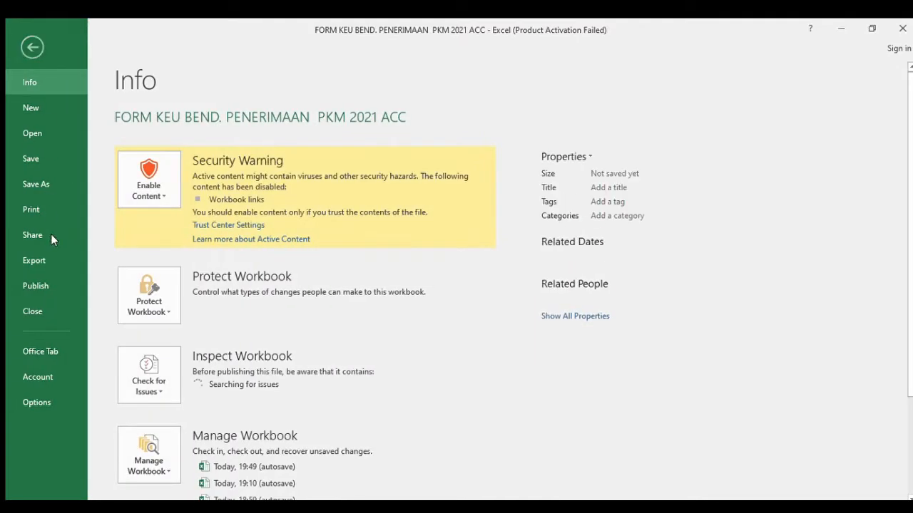
{"action": "left_click", "coordinate": [37, 402]}
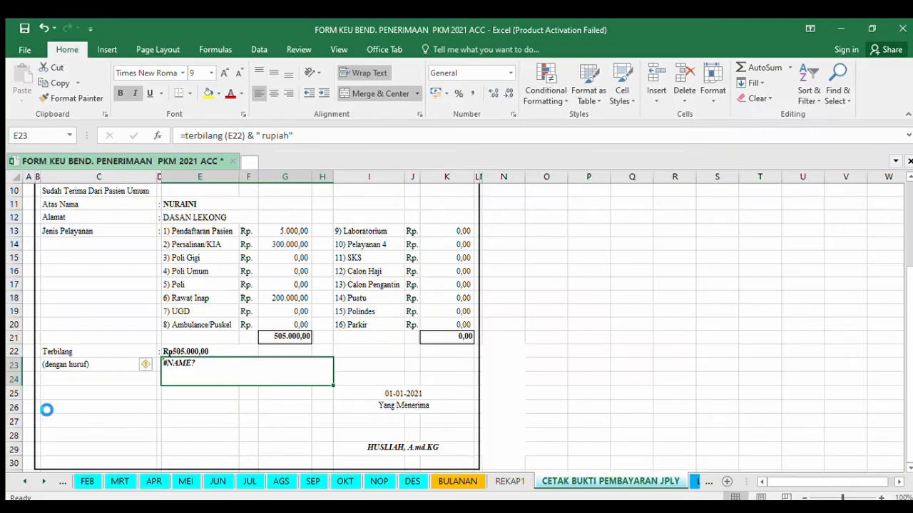
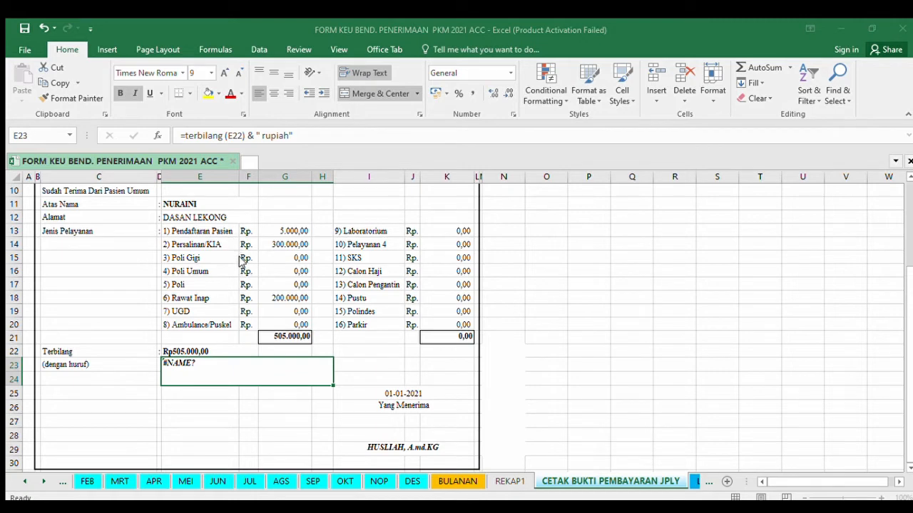
{"action": "key", "text": "alt+F11"}
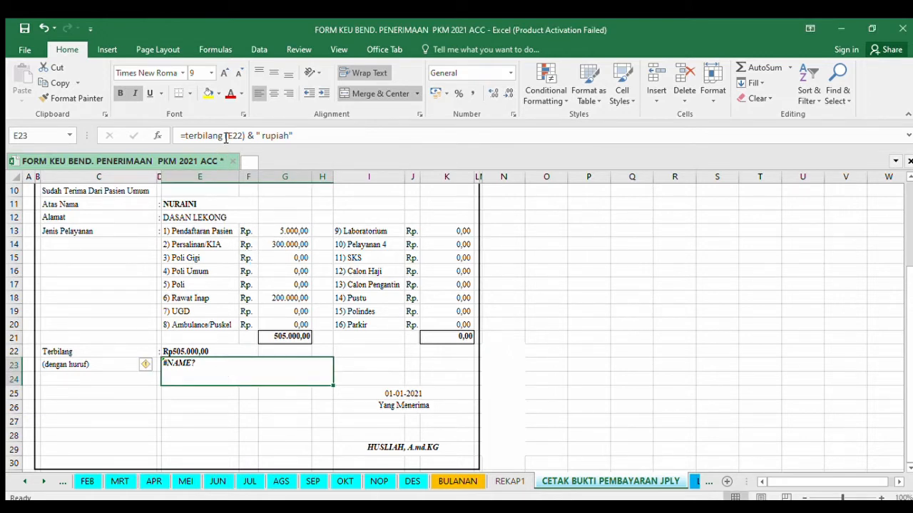
Re-enter the amount-in-words formula in cell E23 without the space, as =terbilang(E22) & " rupiah".
{"action": "left_click", "coordinate": [226, 136]}
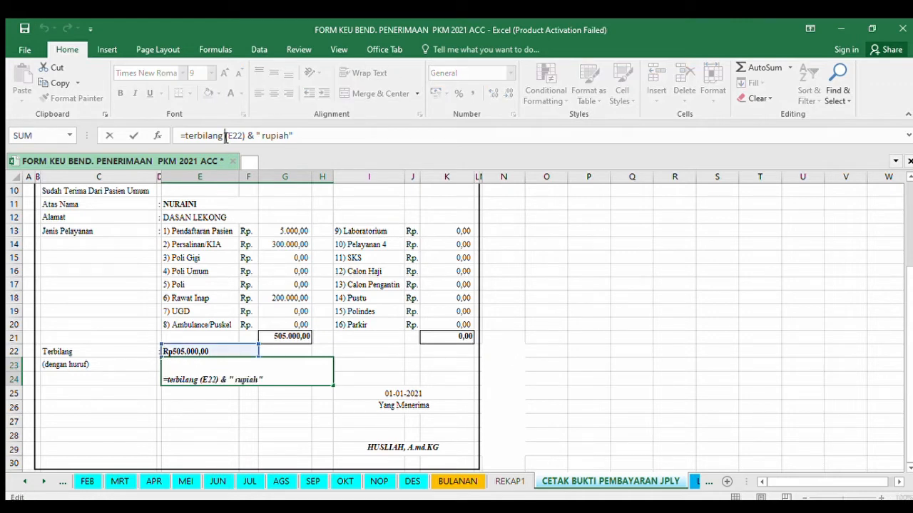
{"action": "key", "text": "BackSpace"}
{"action": "key", "text": "Return"}
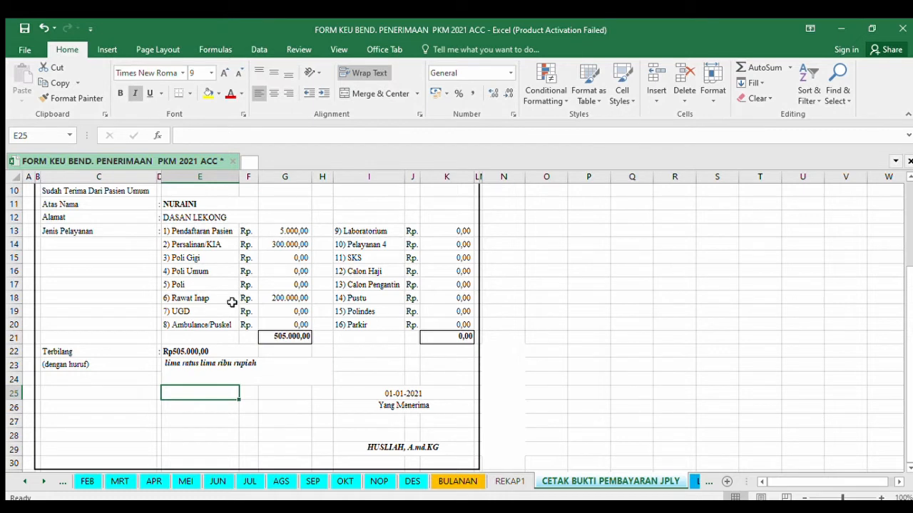
{"action": "left_click", "coordinate": [178, 364]}
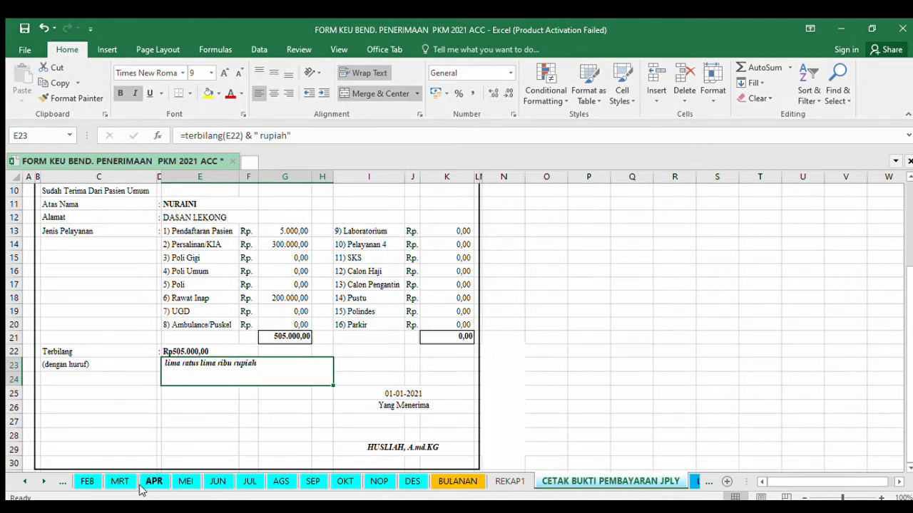
Look over the FEB sheet and the BULANAN recap's Realisasi, Sisa Anggaran and Januari columns.
{"action": "left_click", "coordinate": [25, 482]}
{"action": "left_click", "coordinate": [25, 482]}
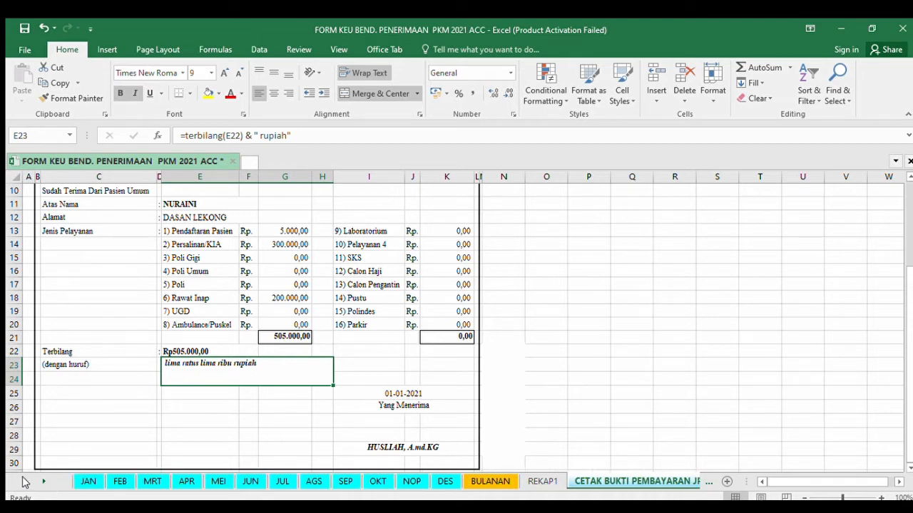
{"action": "left_click", "coordinate": [89, 482]}
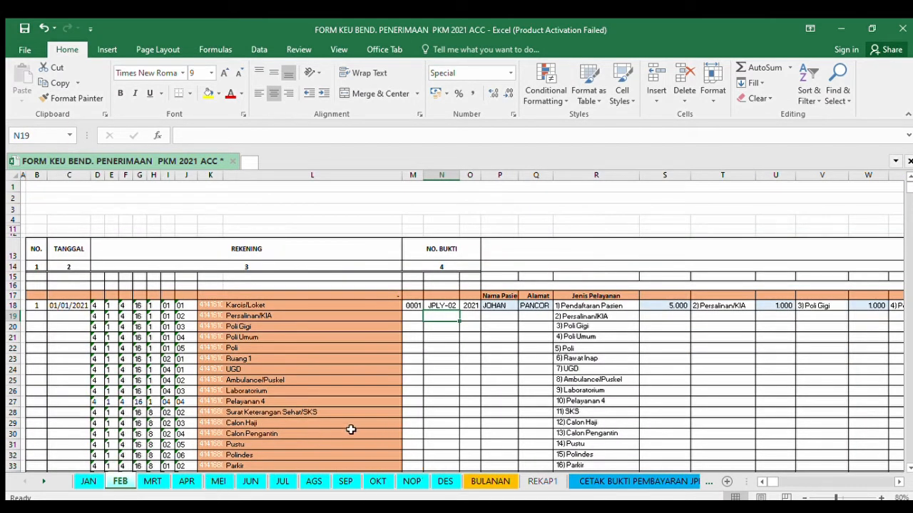
{"action": "left_click", "coordinate": [485, 483]}
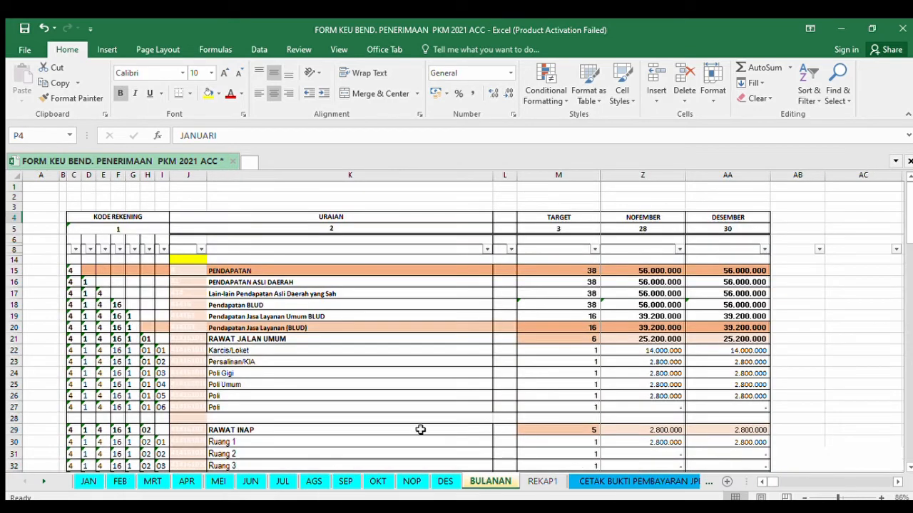
{"action": "left_click", "coordinate": [760, 482]}
{"action": "left_click_drag", "start_coordinate": [758, 483], "coordinate": [757, 482]}
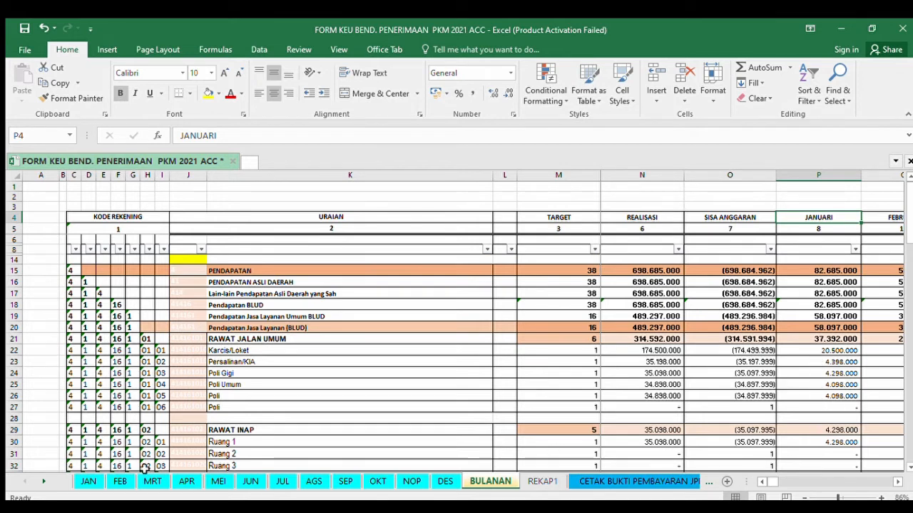
Review the second patient's block on the JAN sheet, back to its number, date and account code columns.
{"action": "left_click", "coordinate": [91, 482]}
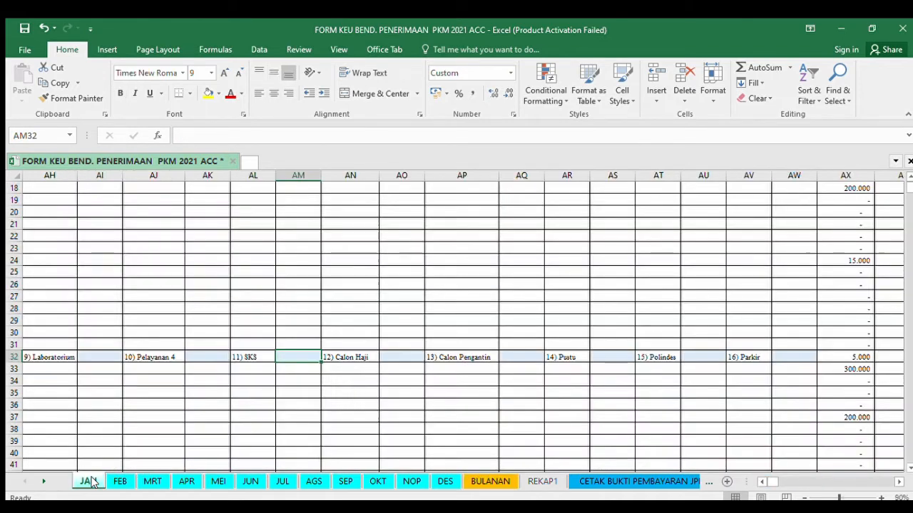
{"action": "left_click", "coordinate": [274, 418]}
{"action": "key", "text": "Left"}
{"action": "key", "text": "Left"}
{"action": "key", "text": "Left"}
{"action": "key", "text": "Left"}
{"action": "key", "text": "Left"}
{"action": "key", "text": "Left"}
{"action": "key", "text": "Left"}
{"action": "key", "text": "Left"}
{"action": "key", "text": "Left"}
{"action": "key", "text": "Left"}
{"action": "key", "text": "Left"}
{"action": "key", "text": "Left"}
{"action": "key", "text": "Left"}
{"action": "key", "text": "Left"}
{"action": "key", "text": "Left"}
{"action": "key", "text": "Left"}
{"action": "key", "text": "Left"}
{"action": "key", "text": "Left"}
{"action": "key", "text": "Left"}
{"action": "key", "text": "Left"}
{"action": "key", "text": "Left"}
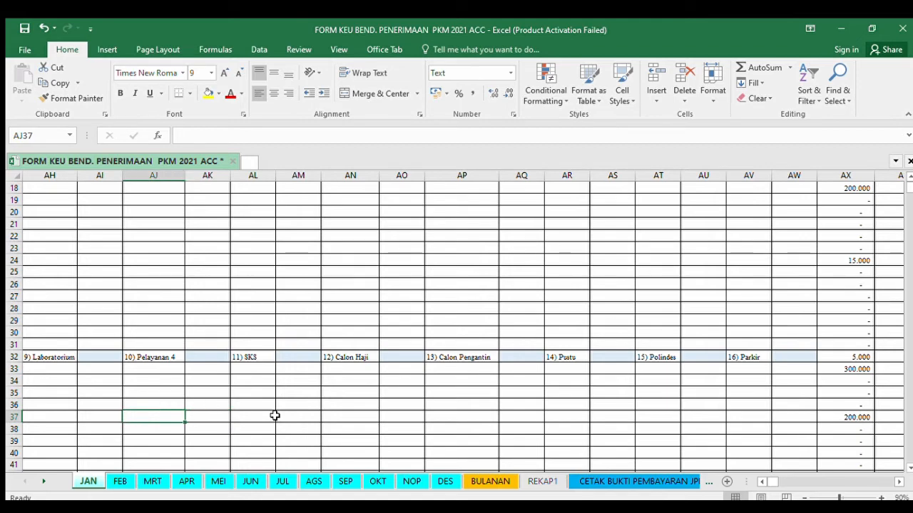
{"action": "key", "text": "Left"}
{"action": "key", "text": "Left"}
{"action": "key", "text": "Left"}
{"action": "key", "text": "Left"}
{"action": "key", "text": "Left"}
{"action": "key", "text": "Left"}
{"action": "key", "text": "Left"}
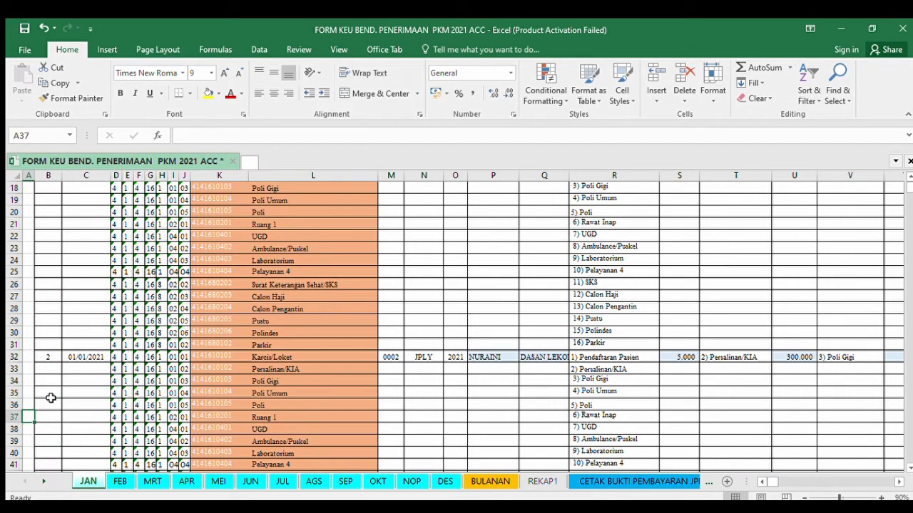
Review the second patient's row 32 on the JAN sheet from the number and date across to the Pendaftaran Pasien amount.
{"action": "left_click", "coordinate": [50, 368]}
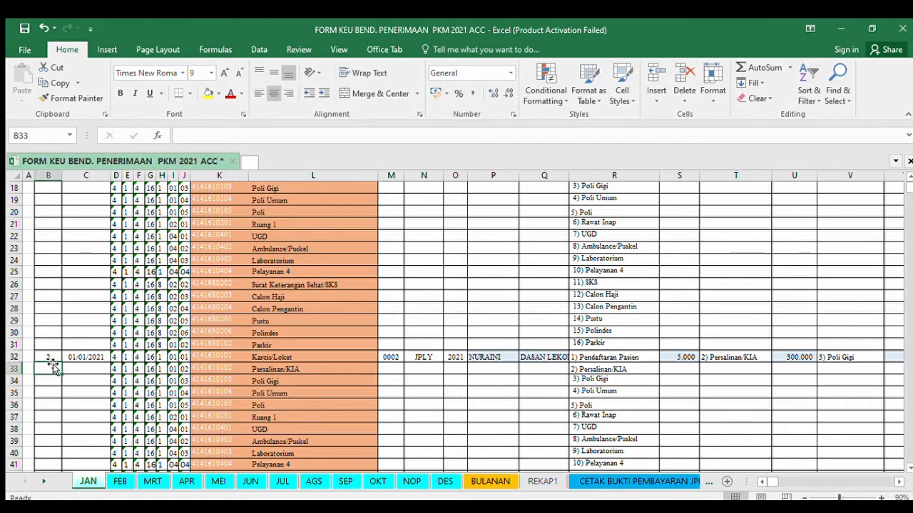
{"action": "left_click", "coordinate": [53, 357]}
{"action": "key", "text": "Right"}
{"action": "key", "text": "Right"}
{"action": "key", "text": "Right"}
{"action": "key", "text": "Right"}
{"action": "key", "text": "Right"}
{"action": "key", "text": "Right"}
{"action": "key", "text": "Right"}
{"action": "key", "text": "Right"}
{"action": "key", "text": "Right"}
{"action": "key", "text": "Right"}
{"action": "key", "text": "Right"}
{"action": "key", "text": "Right"}
{"action": "key", "text": "Right"}
{"action": "key", "text": "Right"}
{"action": "key", "text": "Right"}
{"action": "key", "text": "Right"}
{"action": "key", "text": "Right"}
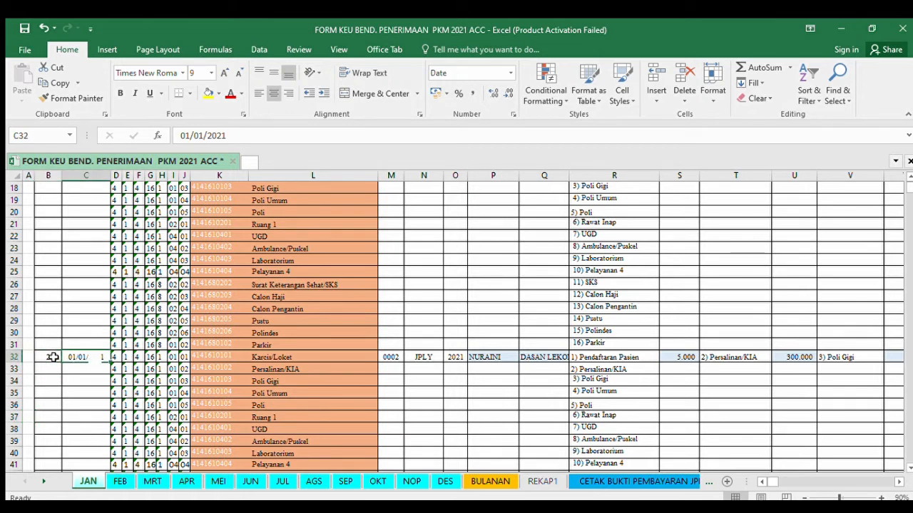
{"action": "key", "text": "Right"}
{"action": "key", "text": "Left"}
Look down column S through the following patient blocks and return to the third patient's registration fee in S48.
{"action": "key", "text": "Down"}
{"action": "key", "text": "Down"}
{"action": "key", "text": "Down"}
{"action": "key", "text": "Down"}
{"action": "key", "text": "Down"}
{"action": "key", "text": "Down"}
{"action": "key", "text": "Down"}
{"action": "key", "text": "Down"}
{"action": "key", "text": "Down"}
{"action": "key", "text": "Down"}
{"action": "key", "text": "Down"}
{"action": "key", "text": "Down"}
{"action": "key", "text": "Down"}
{"action": "key", "text": "Down"}
{"action": "key", "text": "Down"}
{"action": "key", "text": "Down"}
{"action": "key", "text": "Down"}
{"action": "key", "text": "Down"}
{"action": "key", "text": "Down"}
{"action": "key", "text": "Down"}
{"action": "key", "text": "Down"}
{"action": "key", "text": "Down"}
{"action": "key", "text": "Down"}
{"action": "key", "text": "Down"}
{"action": "key", "text": "Down"}
{"action": "key", "text": "Down"}
{"action": "key", "text": "Down"}
{"action": "key", "text": "Down"}
{"action": "key", "text": "Down"}
{"action": "key", "text": "Up"}
{"action": "key", "text": "Up"}
{"action": "key", "text": "Up"}
{"action": "key", "text": "Up"}
{"action": "key", "text": "Up"}
{"action": "key", "text": "Up"}
{"action": "key", "text": "Up"}
{"action": "key", "text": "Up"}
{"action": "key", "text": "Up"}
{"action": "key", "text": "Up"}
{"action": "key", "text": "Up"}
{"action": "key", "text": "Up"}
{"action": "key", "text": "Up"}
{"action": "key", "text": "Up"}
{"action": "key", "text": "Down"}
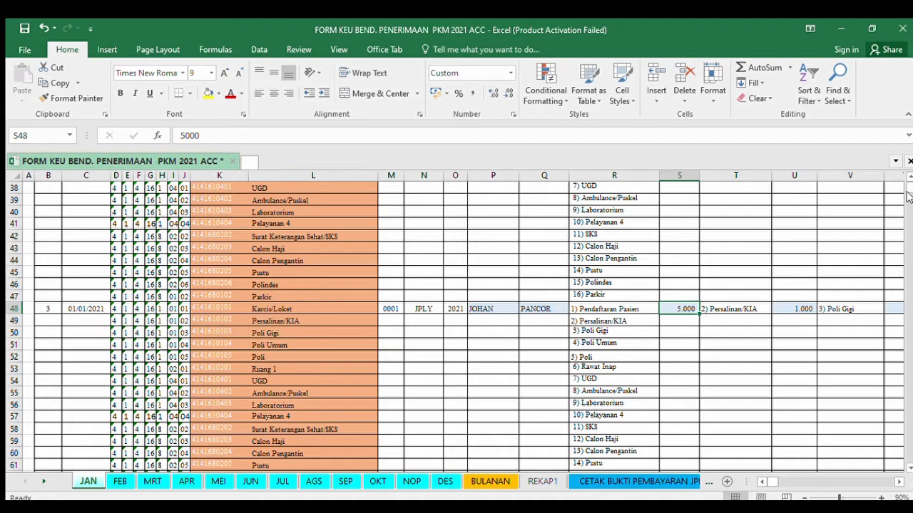
Clear the Pendaftaran Pasien amounts in column S from the third patient's row 48 down to row 65615.
{"action": "left_click_drag", "start_coordinate": [909, 191], "coordinate": [907, 485]}
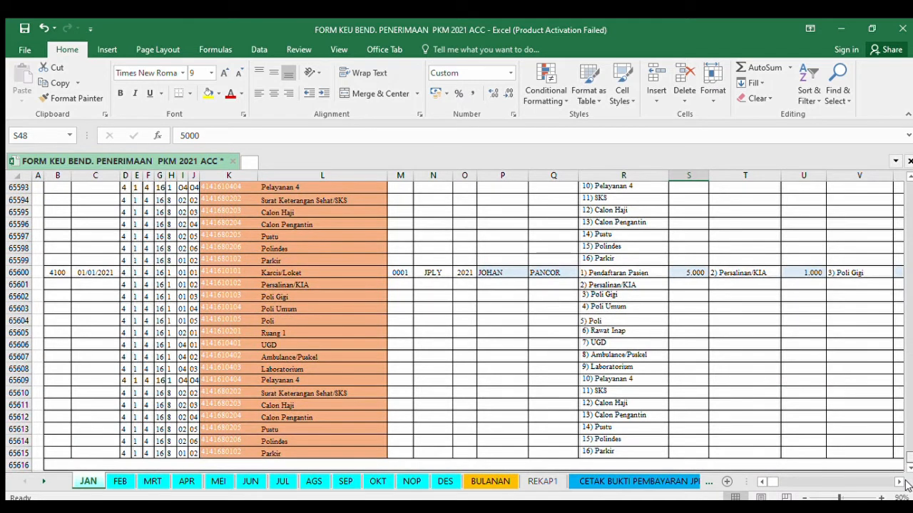
{"action": "left_click", "coordinate": [691, 452], "text": "shift"}
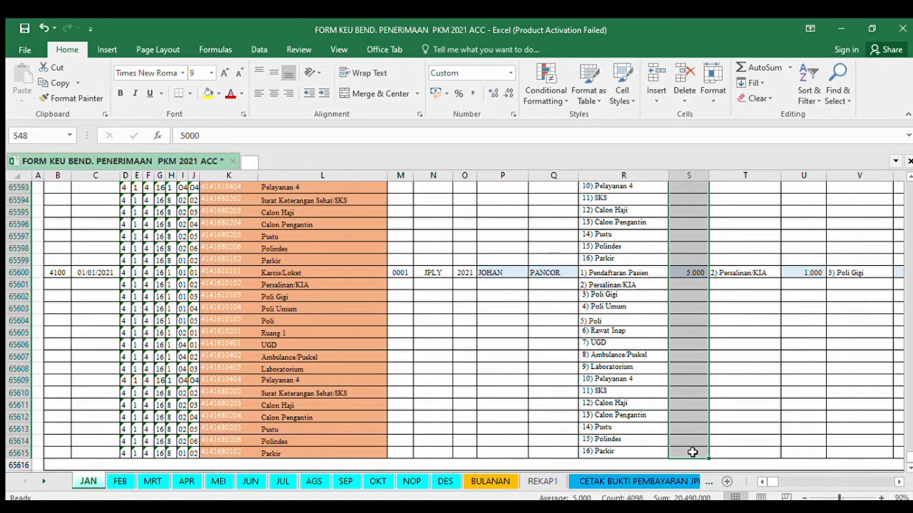
{"action": "key", "text": "Delete"}
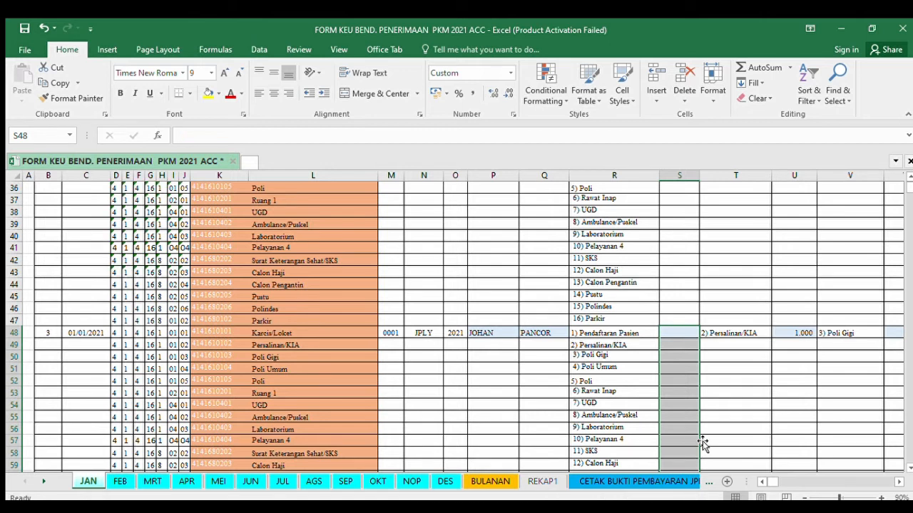
Clear the Persalinan/KIA amounts in column U from row 48 down to row 65615.
{"action": "left_click", "coordinate": [799, 333]}
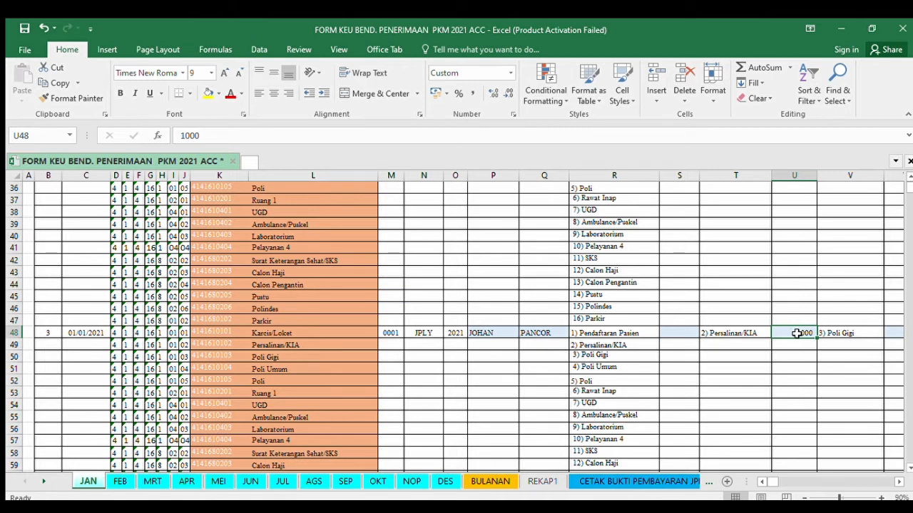
{"action": "left_click", "coordinate": [775, 308]}
{"action": "left_click", "coordinate": [787, 332]}
{"action": "left_click_drag", "start_coordinate": [909, 191], "coordinate": [909, 465]}
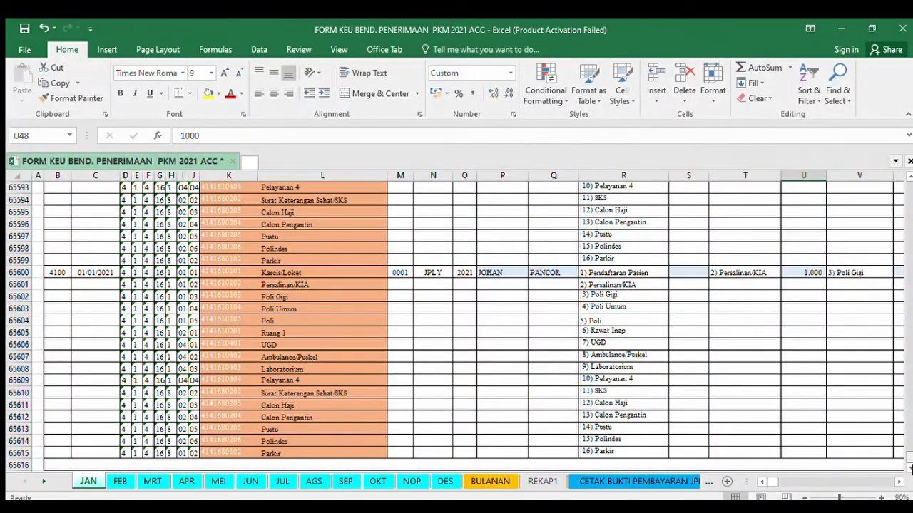
{"action": "left_click", "coordinate": [802, 451], "text": "shift"}
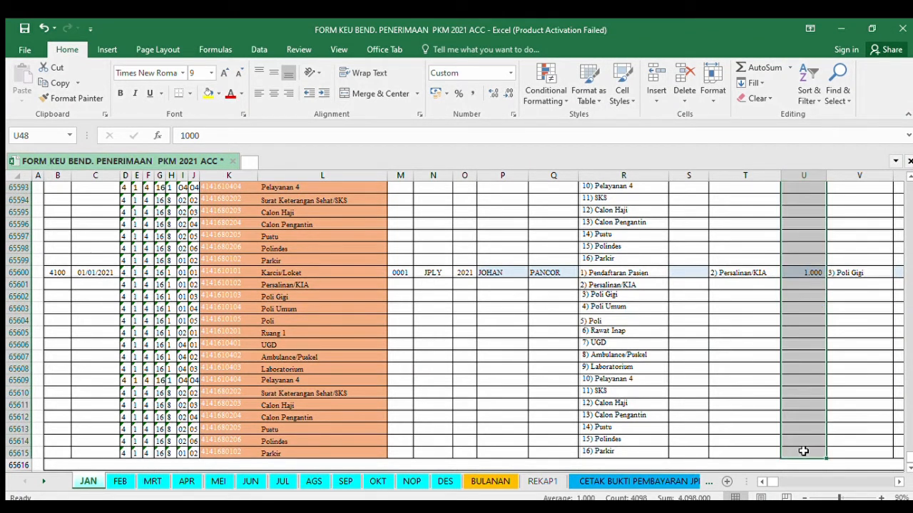
{"action": "key", "text": "Delete"}
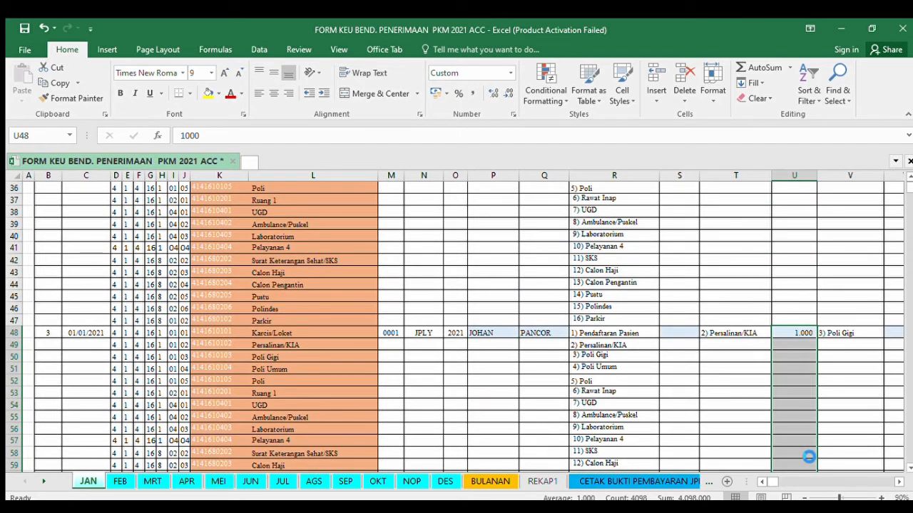
Clear the Poli Gigi amounts in column W from row 48 down to row 65615.
{"action": "left_click", "coordinate": [898, 482]}
{"action": "left_click", "coordinate": [898, 482]}
{"action": "left_click", "coordinate": [897, 482]}
{"action": "left_click", "coordinate": [898, 482]}
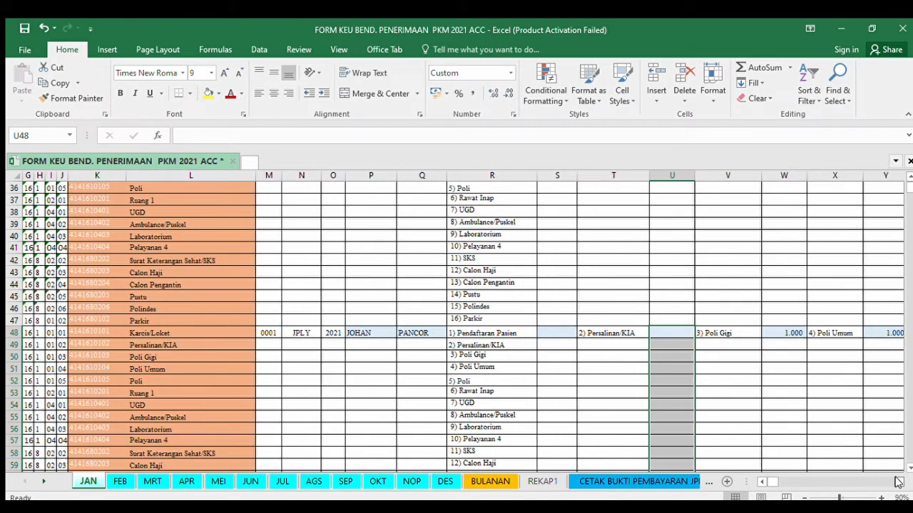
{"action": "left_click", "coordinate": [791, 333]}
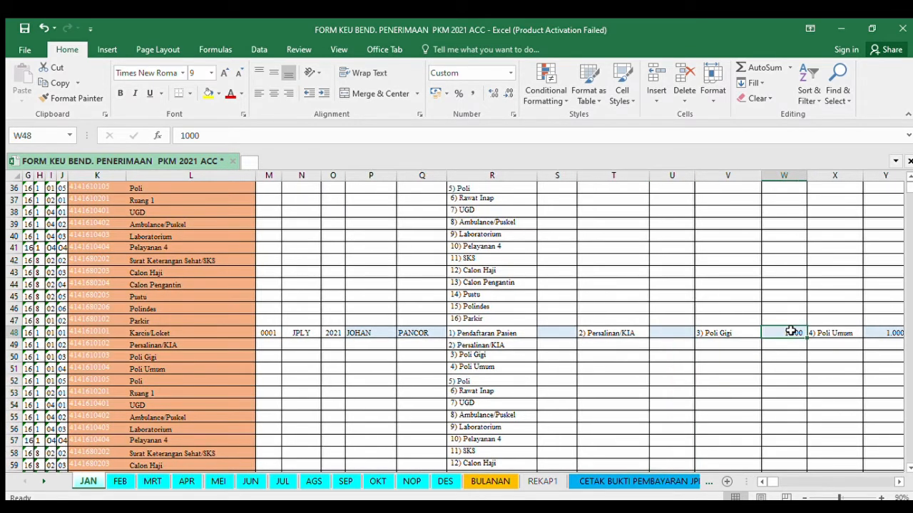
{"action": "left_click", "coordinate": [789, 318]}
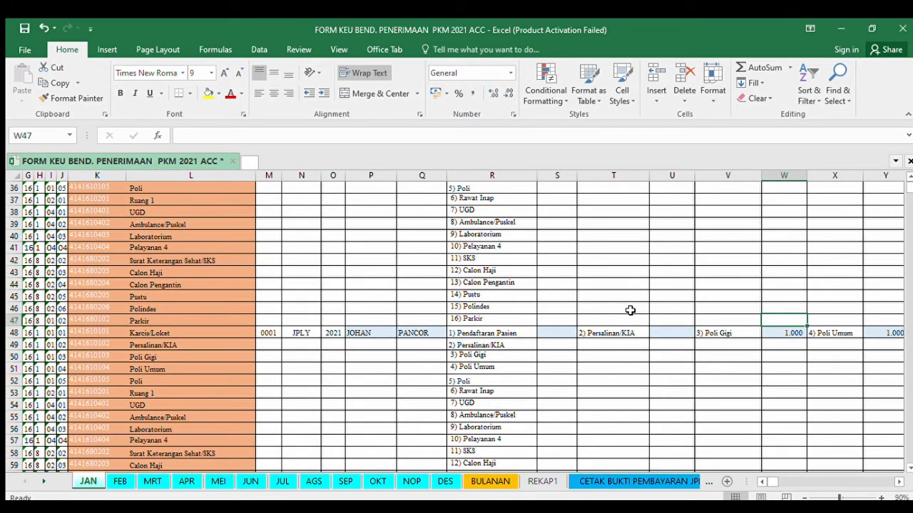
{"action": "left_click", "coordinate": [791, 333]}
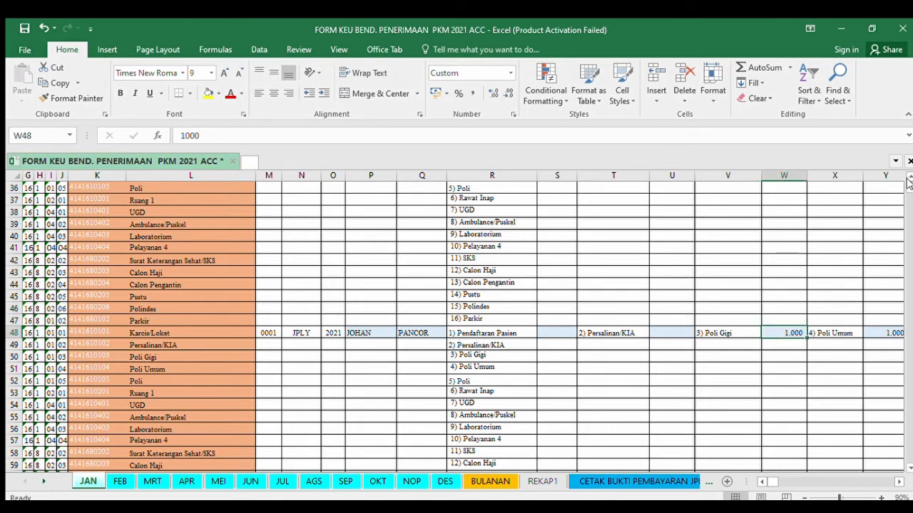
{"action": "left_click_drag", "start_coordinate": [908, 187], "coordinate": [909, 465]}
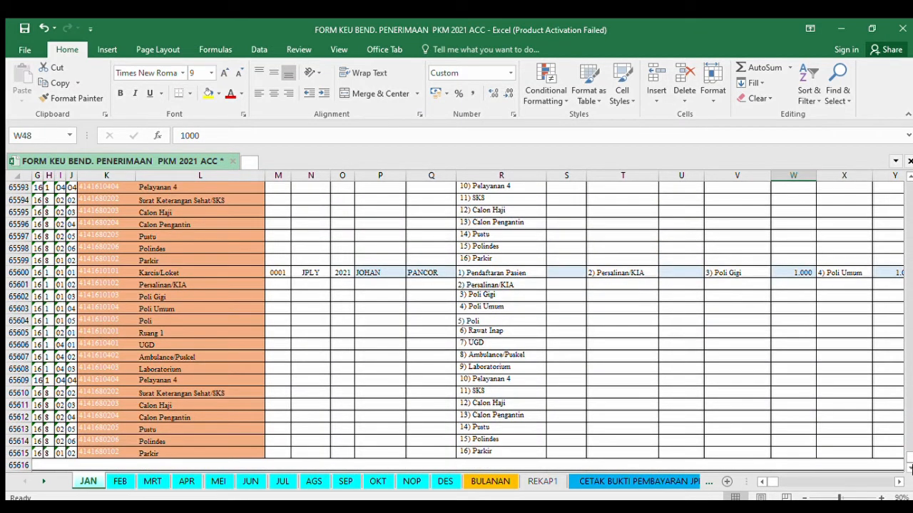
{"action": "left_click", "coordinate": [801, 452], "text": "shift"}
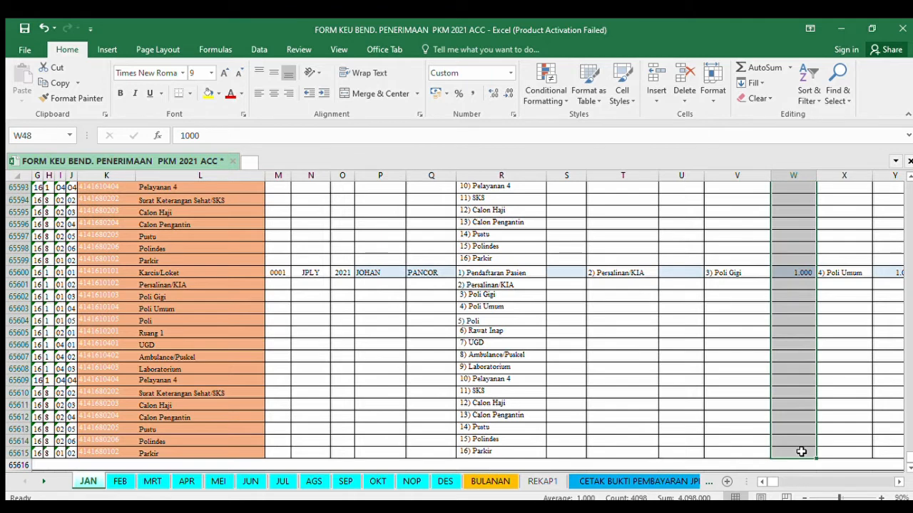
{"action": "key", "text": "ctrl+BackSpace"}
{"action": "key", "text": "Delete"}
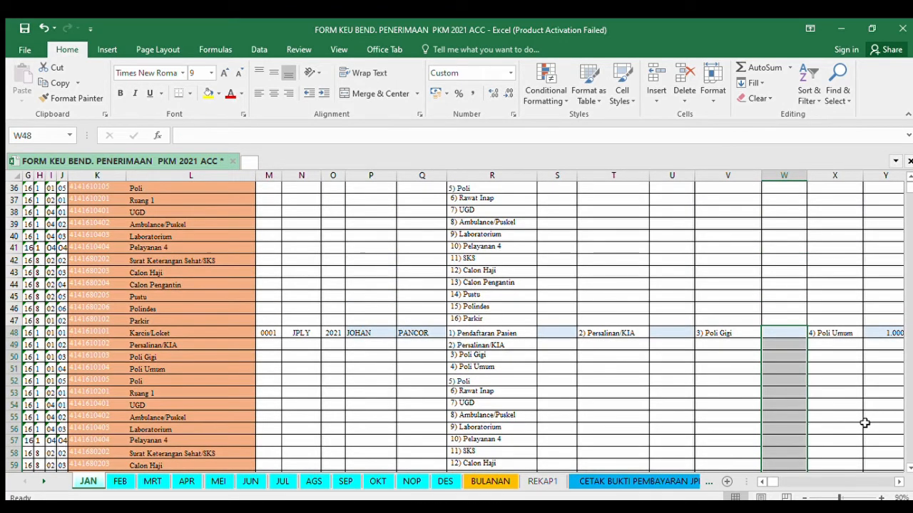
Clear the Poli Umum amounts in column Y from row 48 down to row 65615.
{"action": "left_click", "coordinate": [896, 482]}
{"action": "left_click", "coordinate": [897, 482]}
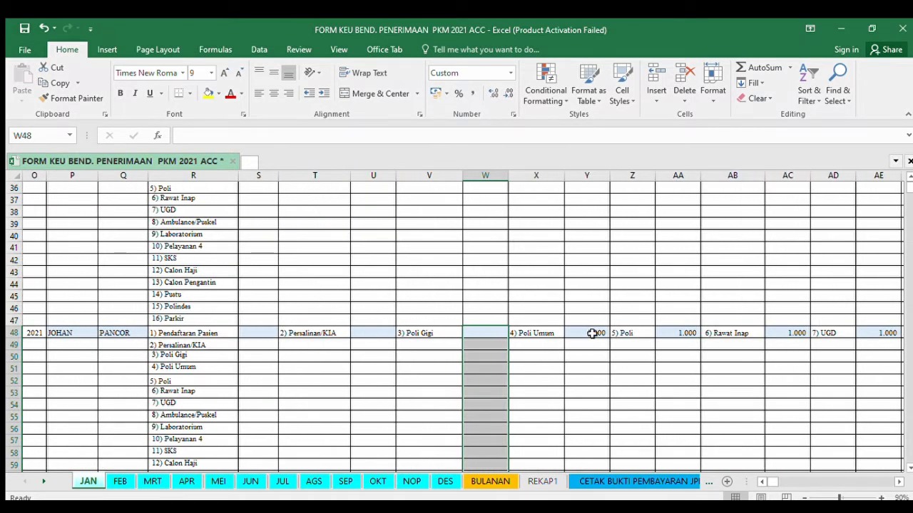
{"action": "left_click", "coordinate": [591, 333]}
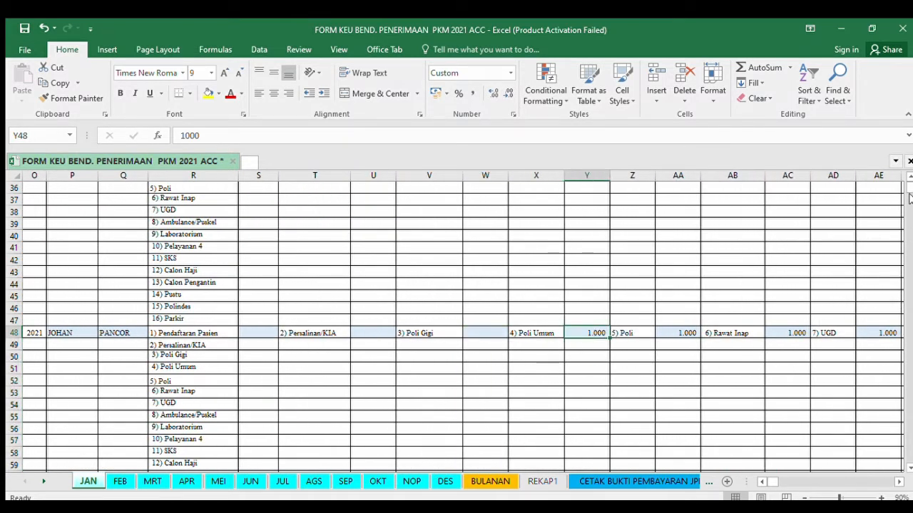
{"action": "left_click_drag", "start_coordinate": [908, 186], "coordinate": [909, 195]}
{"action": "left_click_drag", "start_coordinate": [907, 466], "coordinate": [908, 467]}
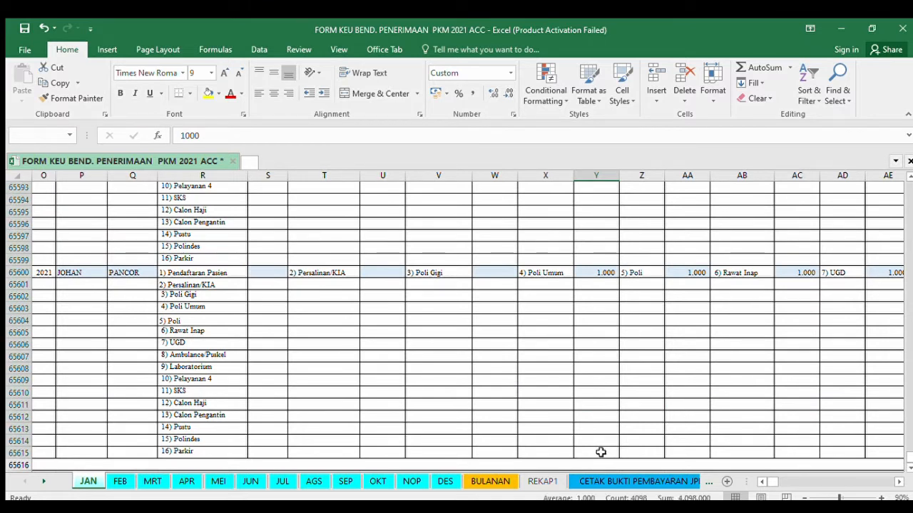
{"action": "left_click", "coordinate": [600, 452], "text": "shift"}
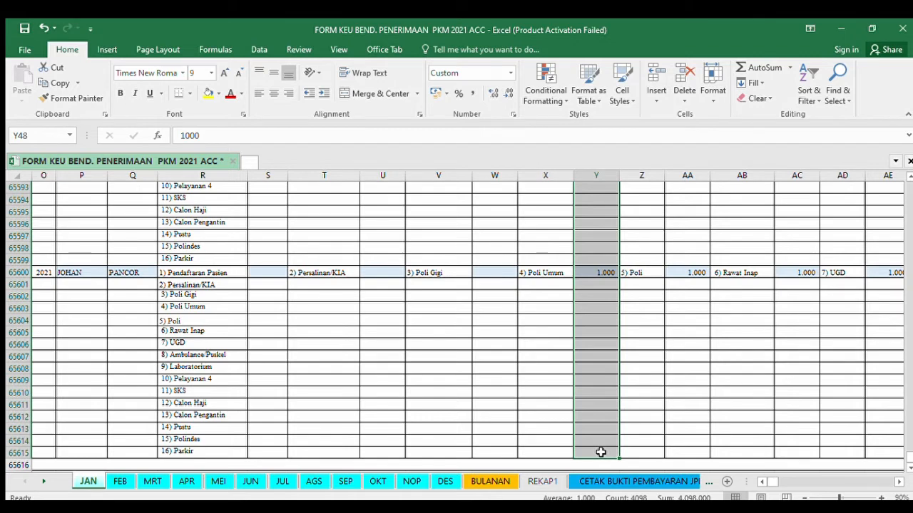
{"action": "key", "text": "Delete"}
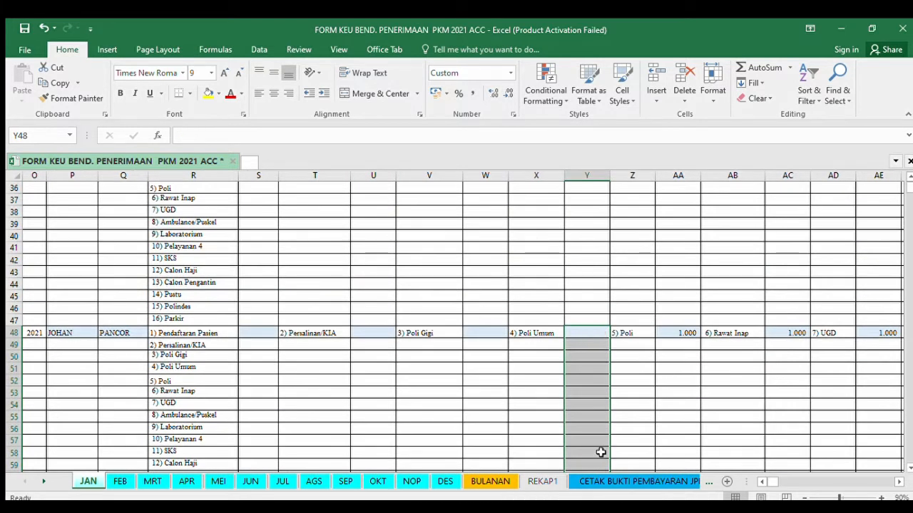
{"action": "left_click", "coordinate": [476, 428]}
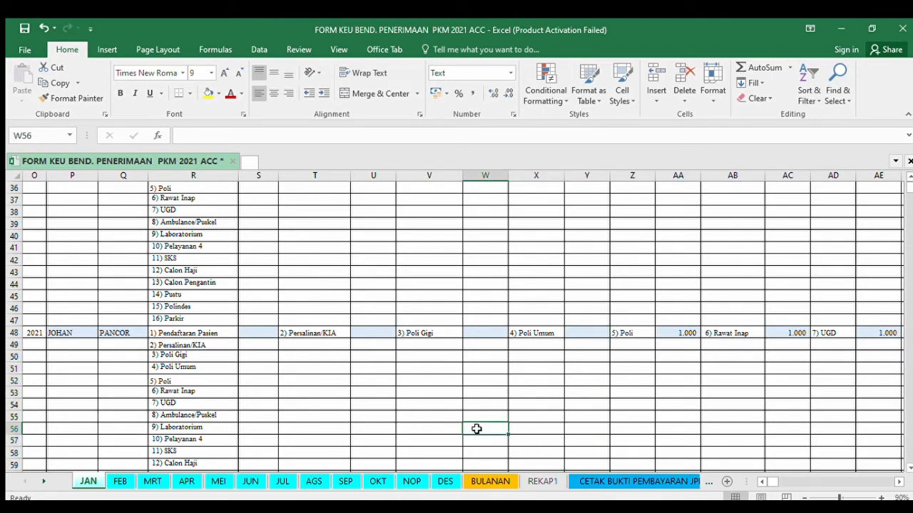
Check the Januari amounts on the BULANAN sheet and compare its revenue accounts with the rows of the REKAP1 sheet.
{"action": "left_click", "coordinate": [491, 482]}
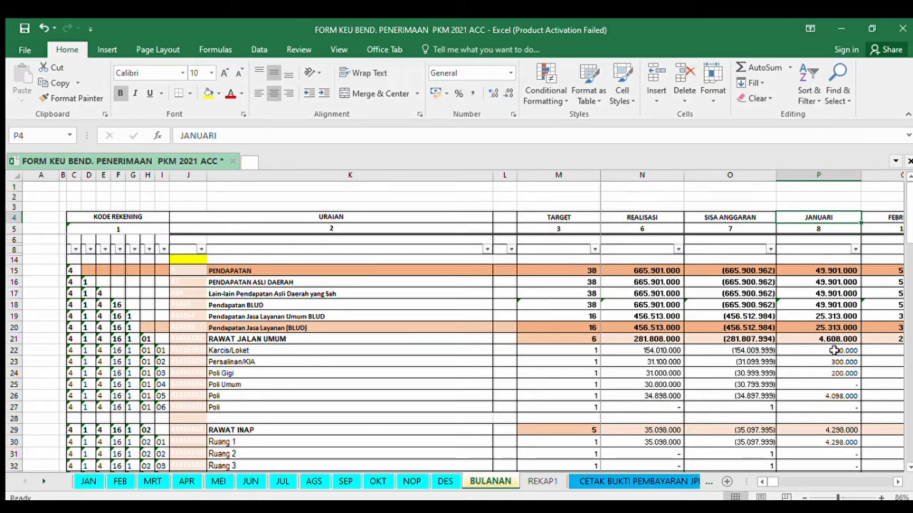
{"action": "left_click_drag", "start_coordinate": [910, 226], "coordinate": [902, 208]}
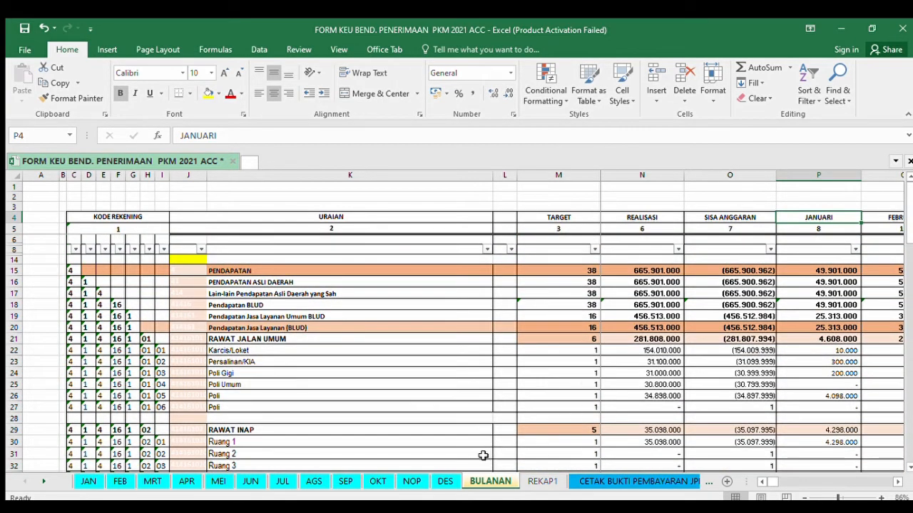
{"action": "left_click", "coordinate": [542, 481]}
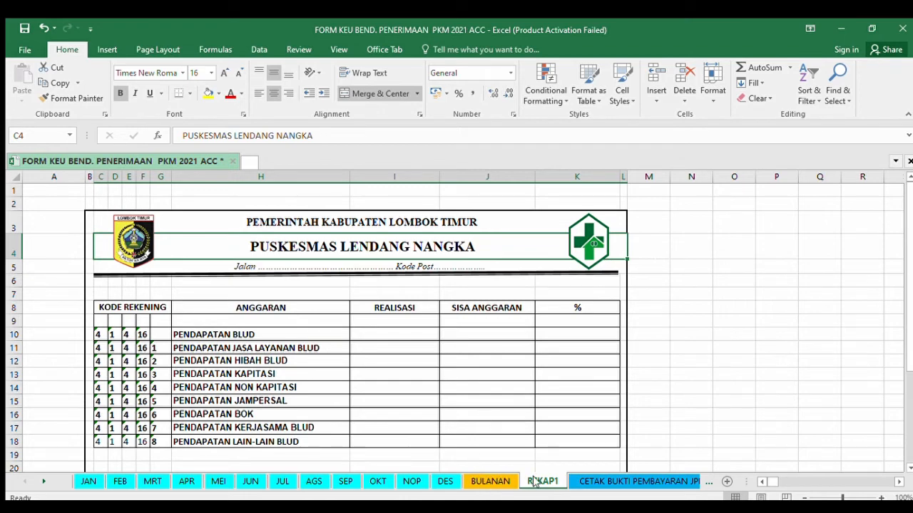
{"action": "left_click", "coordinate": [479, 483]}
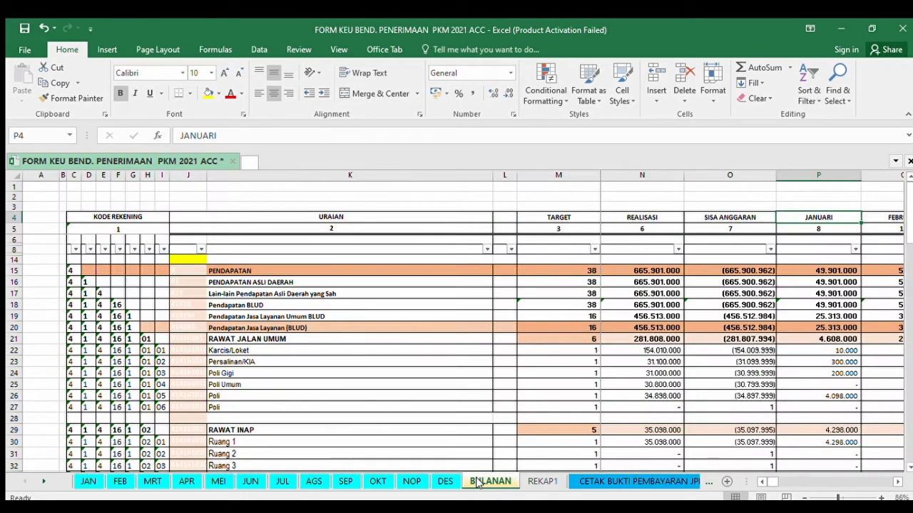
{"action": "left_click", "coordinate": [527, 483]}
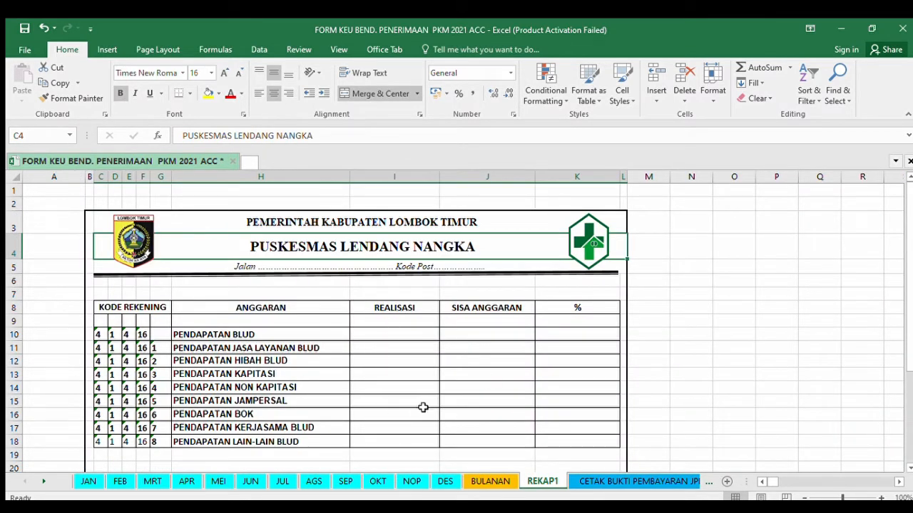
{"action": "left_click", "coordinate": [489, 483]}
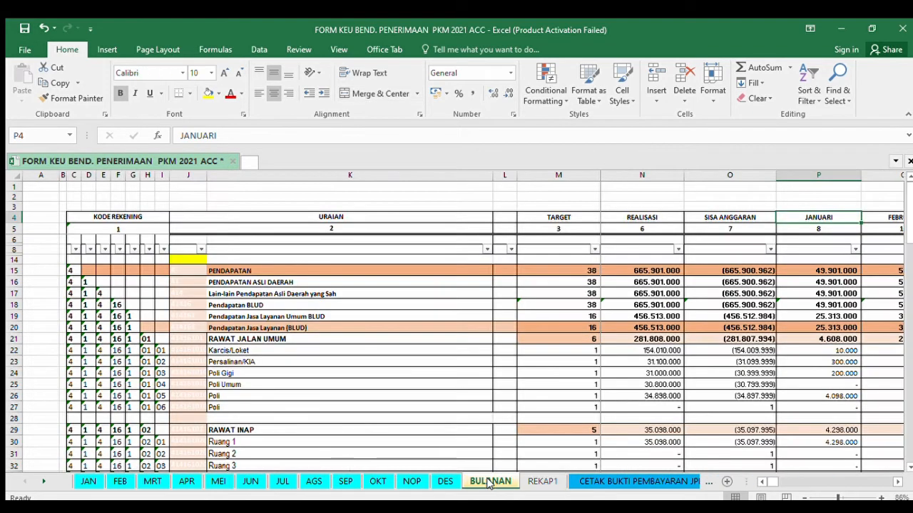
{"action": "left_click", "coordinate": [536, 483]}
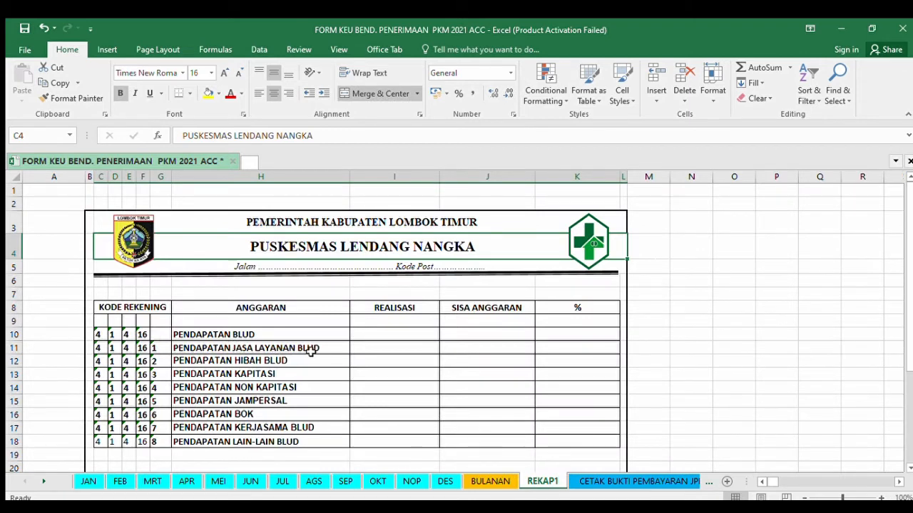
Copy the Pendapatan Jasa Layanan (BLUD) realisasi from BULANAN N20 and paste it as a value into REKAP1 cell I11.
{"action": "left_click", "coordinate": [488, 482]}
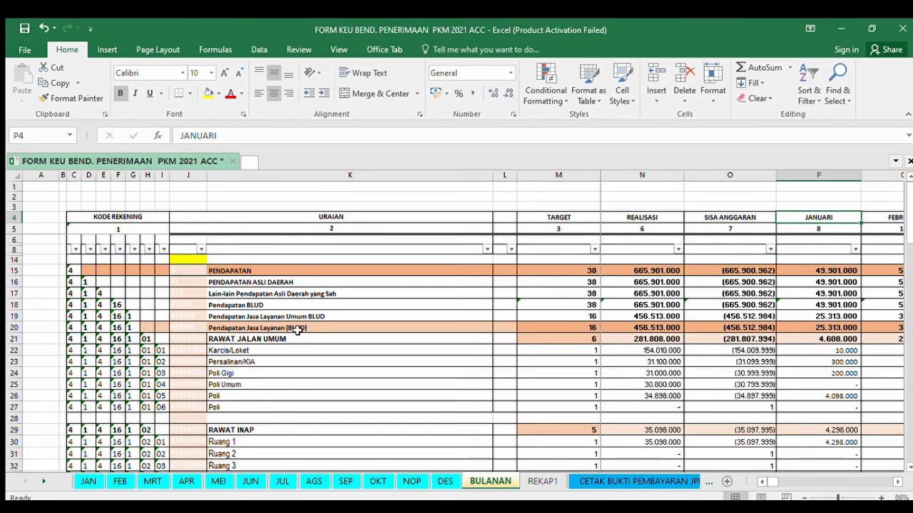
{"action": "left_click", "coordinate": [639, 328]}
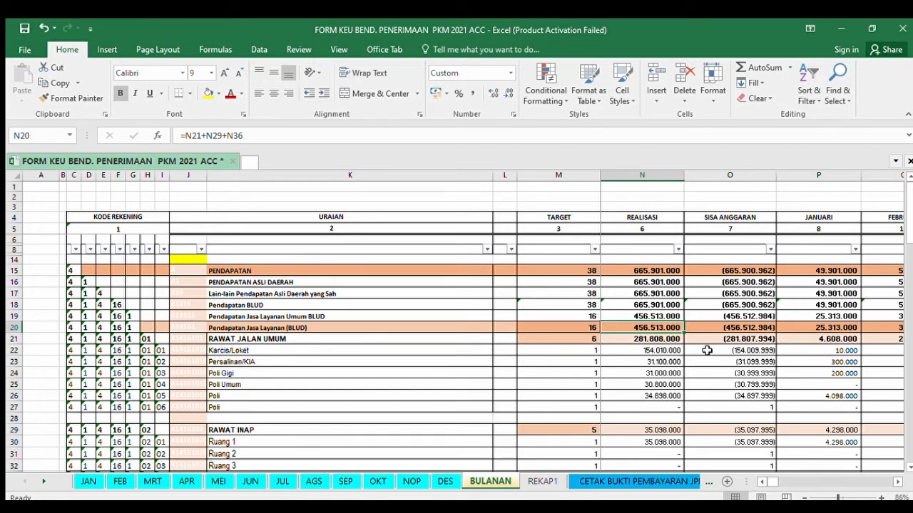
{"action": "key", "text": "ctrl+c"}
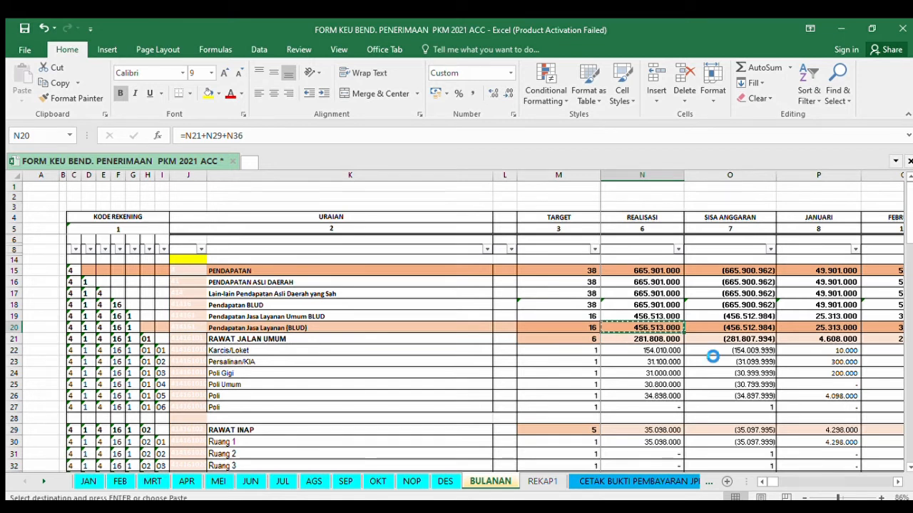
{"action": "left_click", "coordinate": [542, 481]}
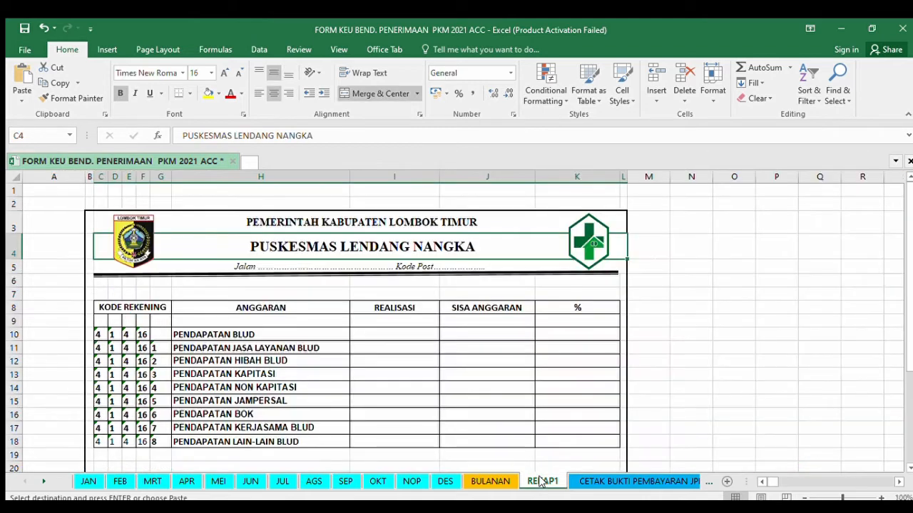
{"action": "left_click", "coordinate": [392, 349]}
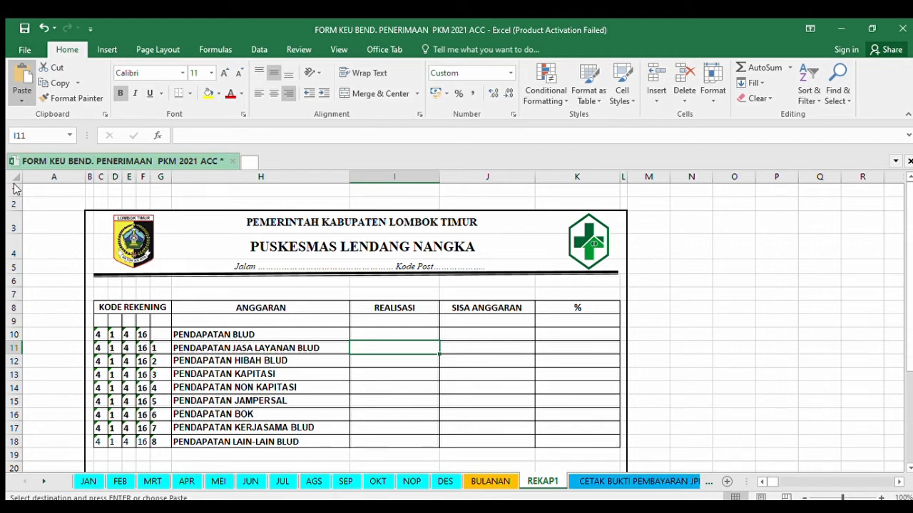
{"action": "key", "text": "Return"}
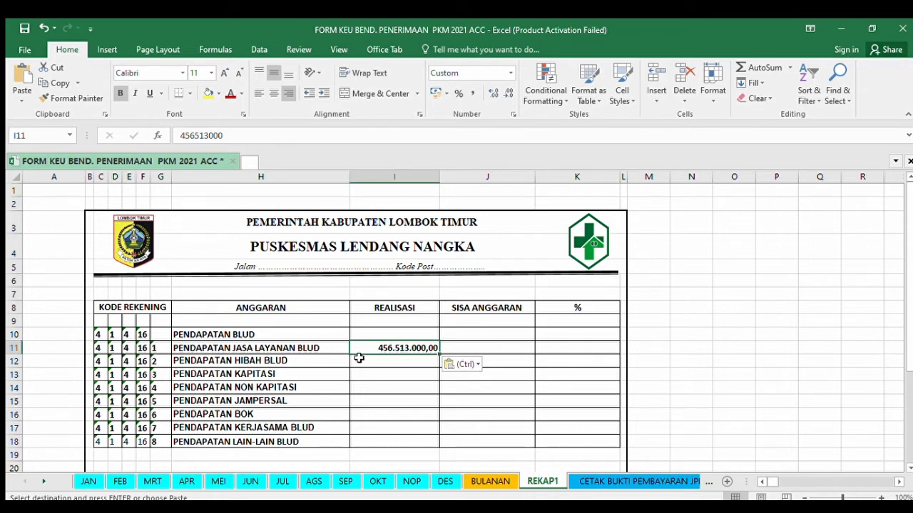
Copy the PENDAPATAN LAIN-LAIN BLUD realisasi from BULANAN N57 and paste it as a value into REKAP1 cell I18.
{"action": "left_click", "coordinate": [396, 372]}
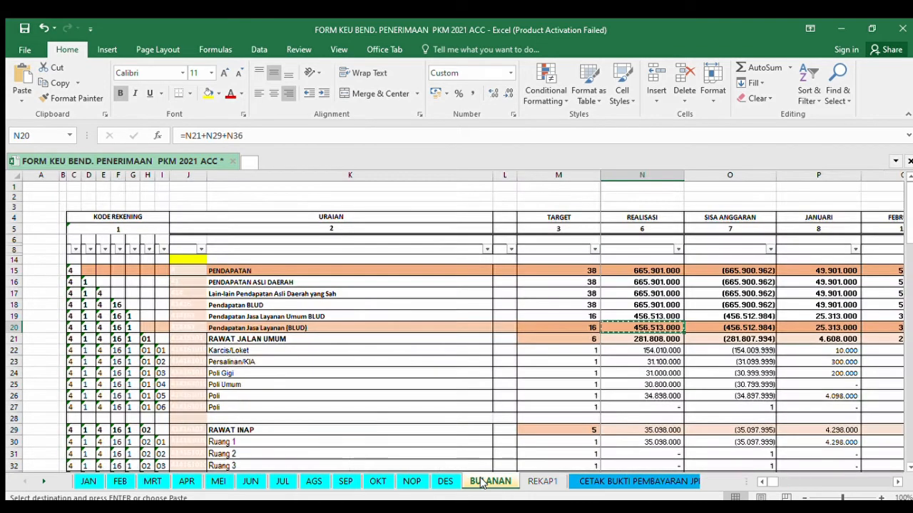
{"action": "left_click", "coordinate": [483, 483]}
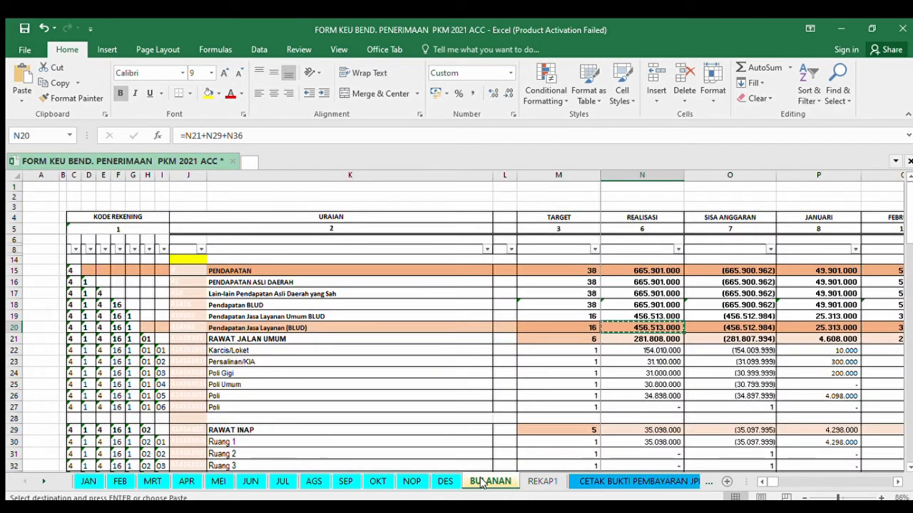
{"action": "key", "text": "Down"}
{"action": "key", "text": "Down"}
{"action": "key", "text": "Down"}
{"action": "key", "text": "Down"}
{"action": "key", "text": "Down"}
{"action": "key", "text": "Down"}
{"action": "key", "text": "Down"}
{"action": "key", "text": "Down"}
{"action": "key", "text": "Down"}
{"action": "key", "text": "Down"}
{"action": "key", "text": "Down"}
{"action": "key", "text": "Down"}
{"action": "key", "text": "Down"}
{"action": "key", "text": "Down"}
{"action": "key", "text": "Down"}
{"action": "key", "text": "Down"}
{"action": "key", "text": "Down"}
{"action": "key", "text": "Down"}
{"action": "key", "text": "Down"}
{"action": "key", "text": "Down"}
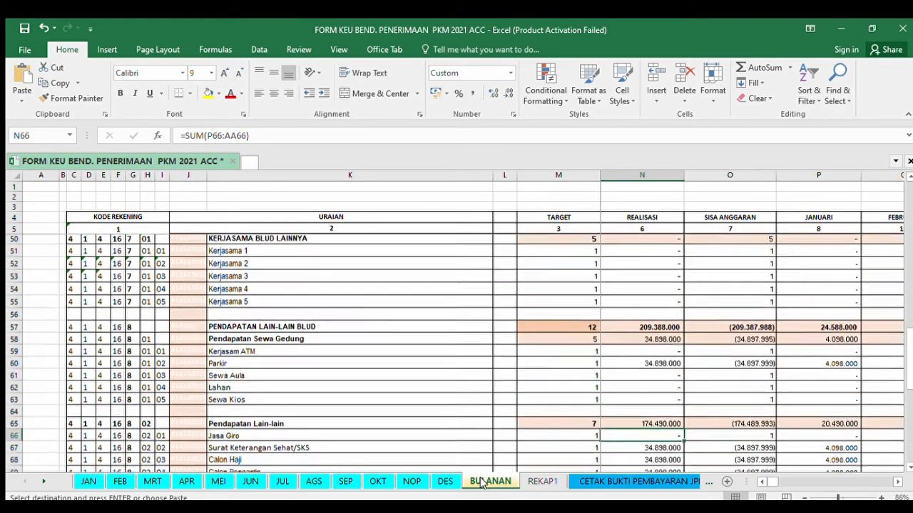
{"action": "key", "text": "Up"}
{"action": "key", "text": "Up"}
{"action": "key", "text": "Up"}
{"action": "key", "text": "Up"}
{"action": "key", "text": "Up"}
{"action": "key", "text": "Up"}
{"action": "key", "text": "Up"}
{"action": "key", "text": "Up"}
{"action": "key", "text": "Up"}
{"action": "key", "text": "Up"}
{"action": "key", "text": "Up"}
{"action": "key", "text": "Up"}
{"action": "key", "text": "Up"}
{"action": "key", "text": "Up"}
{"action": "key", "text": "Up"}
{"action": "key", "text": "Up"}
{"action": "key", "text": "Up"}
{"action": "key", "text": "Up"}
{"action": "key", "text": "Up"}
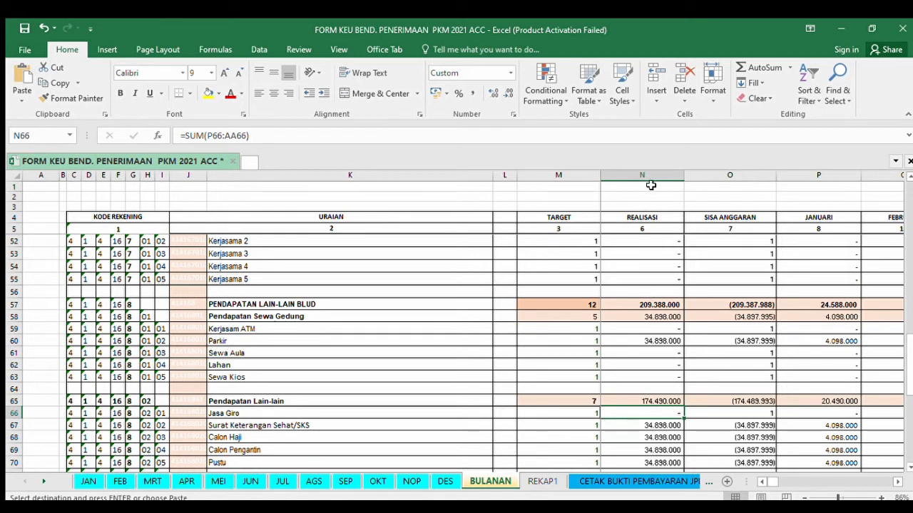
{"action": "left_click", "coordinate": [649, 304]}
{"action": "key", "text": "ctrl+c"}
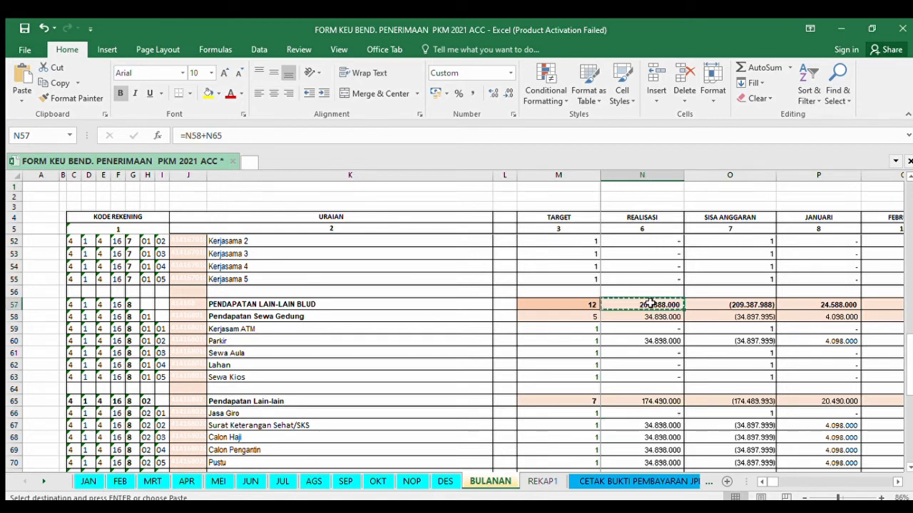
{"action": "left_click", "coordinate": [540, 482]}
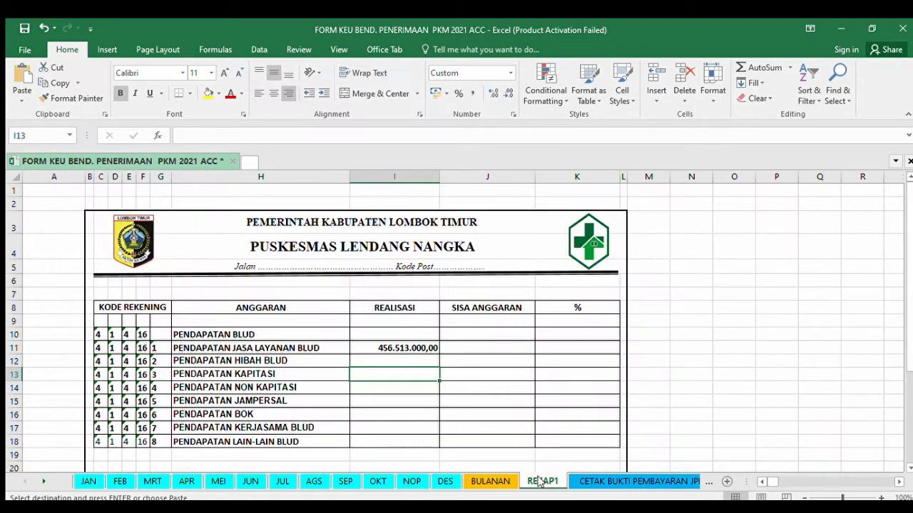
{"action": "left_click", "coordinate": [396, 441]}
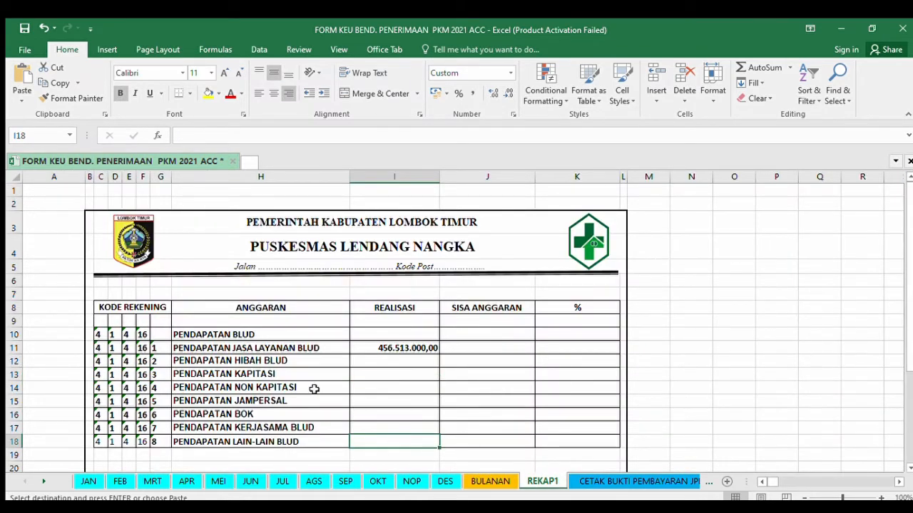
{"action": "left_click", "coordinate": [19, 104]}
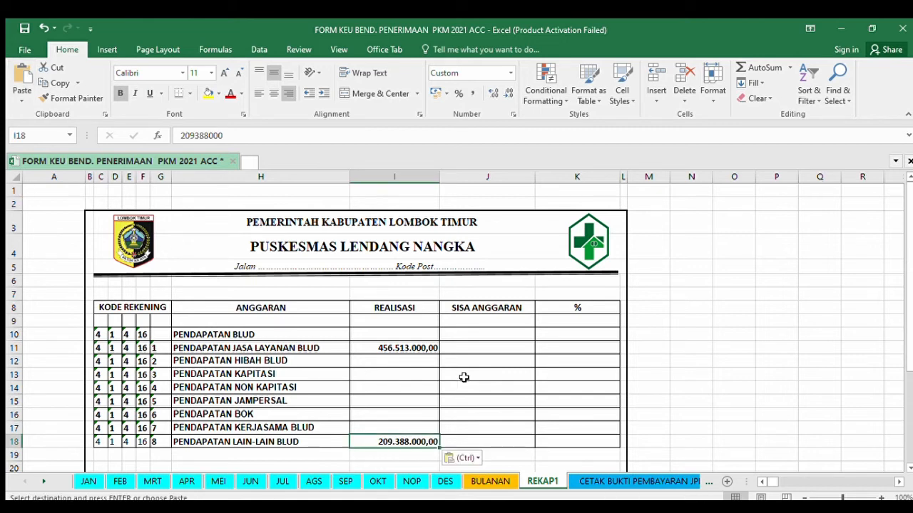
{"action": "left_click", "coordinate": [463, 377]}
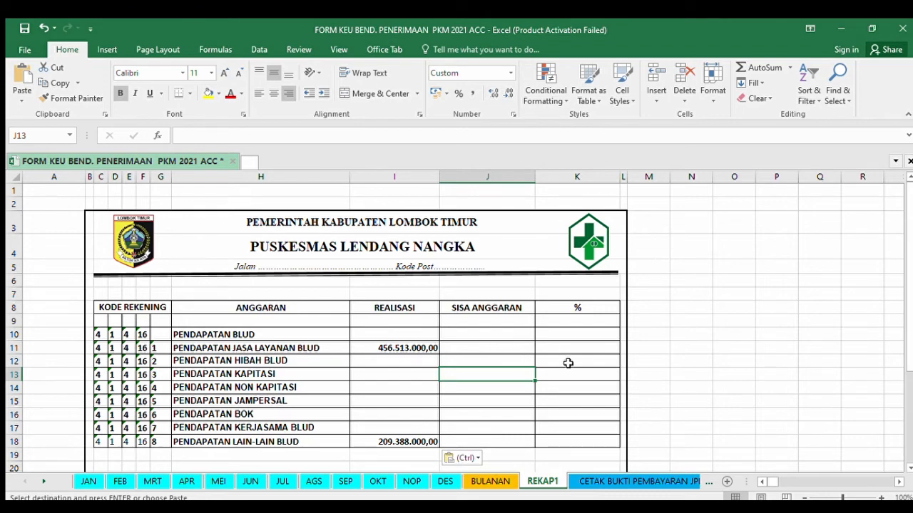
Review the CETAK BUKTI PEMBAYARAN JPLY receipt and the LAMP. STS service revenue report from its signature block up to its heading.
{"action": "left_click", "coordinate": [583, 482]}
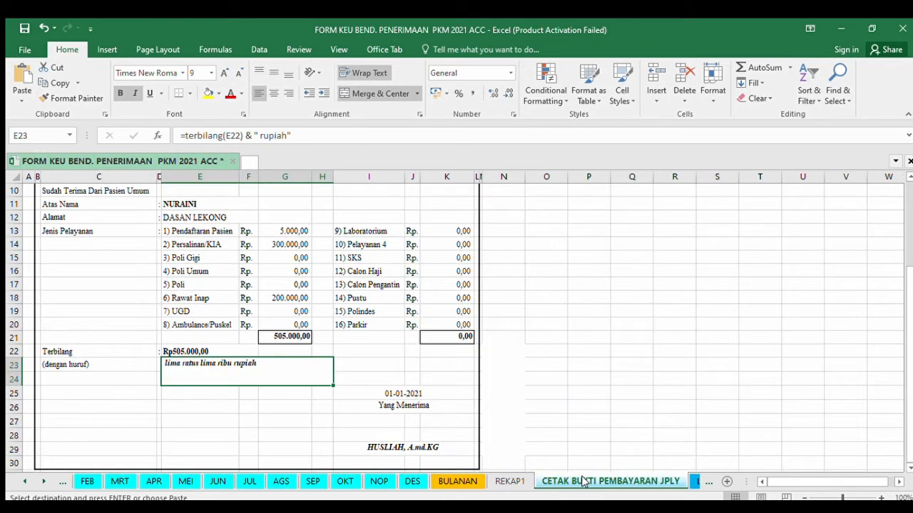
{"action": "left_click", "coordinate": [691, 482]}
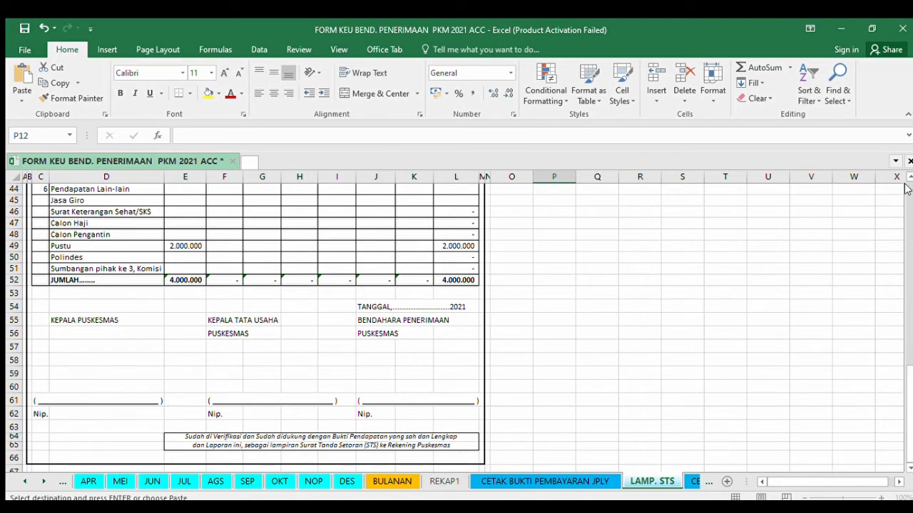
{"action": "left_click_drag", "start_coordinate": [908, 399], "coordinate": [907, 172]}
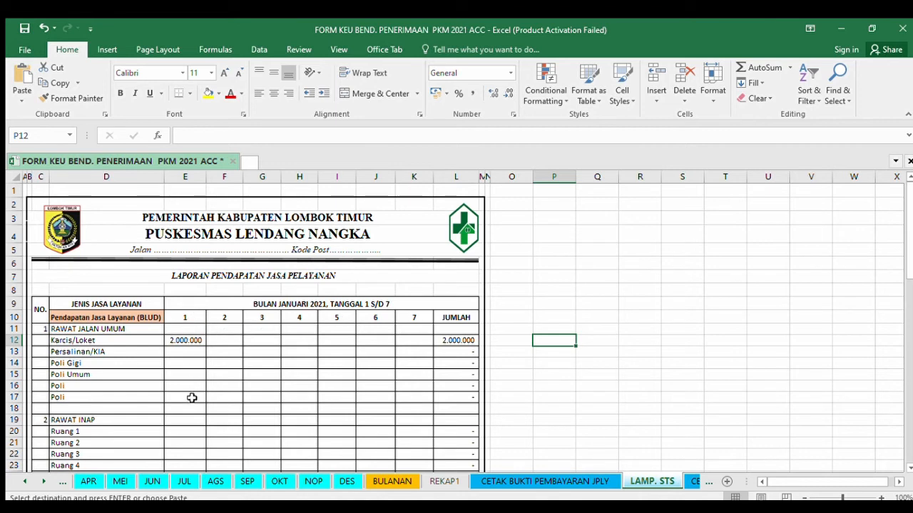
Examine the patient service entries on the JAN sheet that underlie the STS attachment.
{"action": "left_click", "coordinate": [27, 481]}
{"action": "left_click", "coordinate": [27, 482]}
{"action": "left_click", "coordinate": [27, 482]}
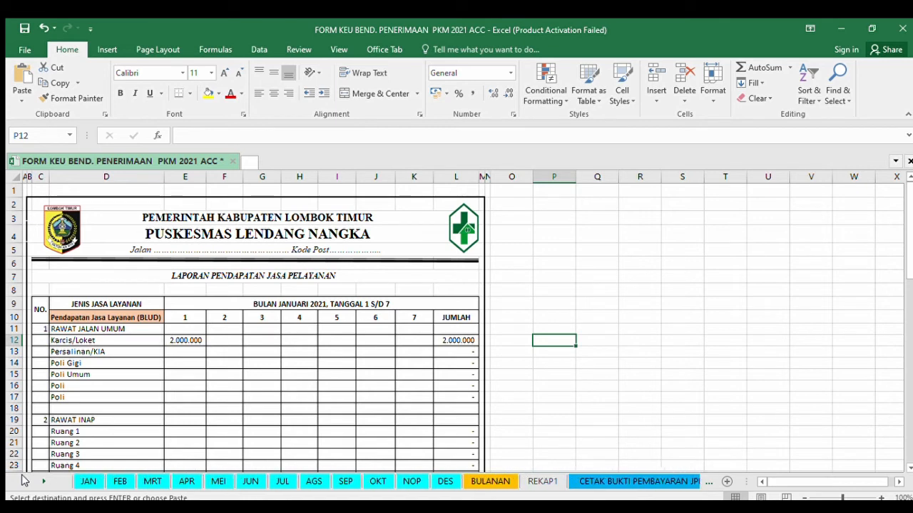
{"action": "left_click", "coordinate": [87, 482]}
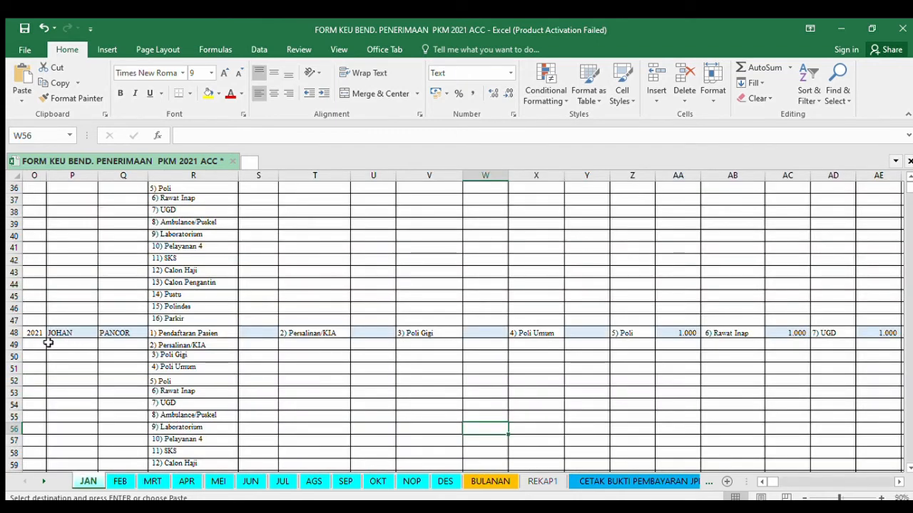
{"action": "key", "text": "Page_Up"}
{"action": "key", "text": "Page_Up"}
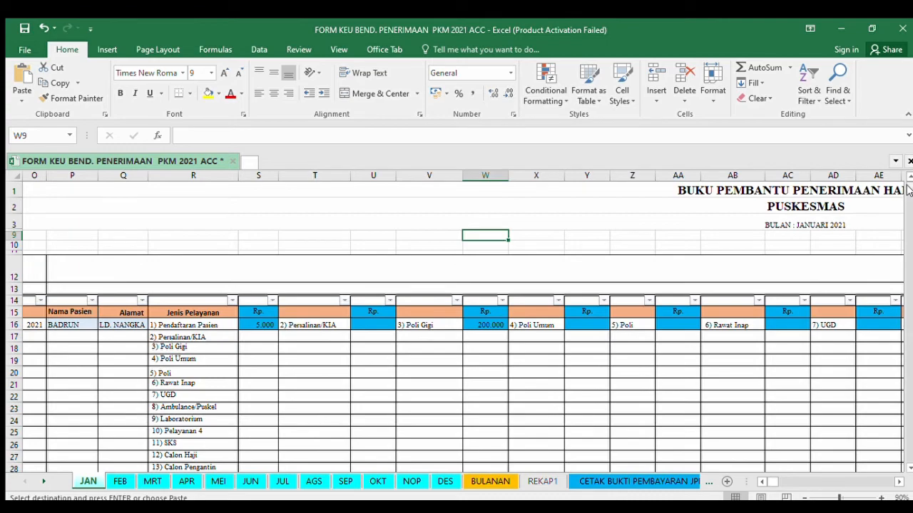
{"action": "left_click_drag", "start_coordinate": [907, 186], "coordinate": [908, 194]}
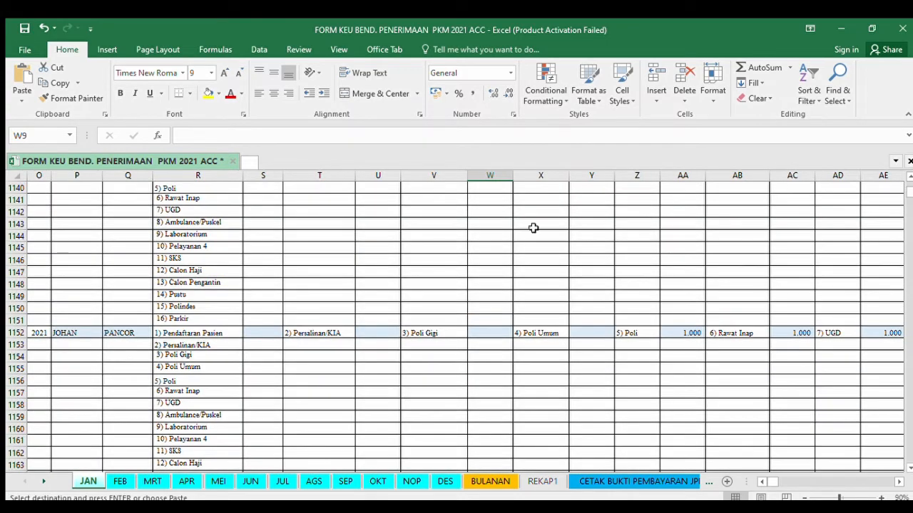
{"action": "scroll", "coordinate": [908, 174], "scroll_direction": "up", "scroll_amount": 4}
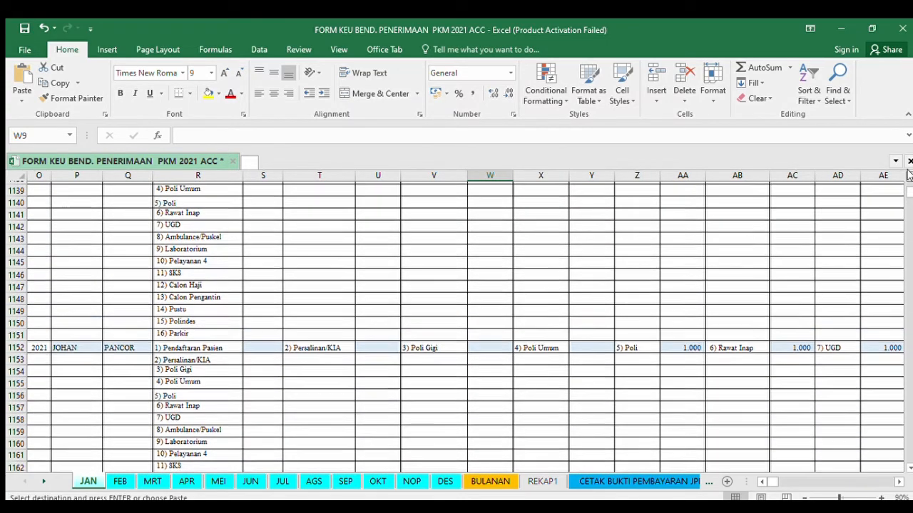
{"action": "scroll", "coordinate": [909, 175], "scroll_direction": "up", "scroll_amount": 4}
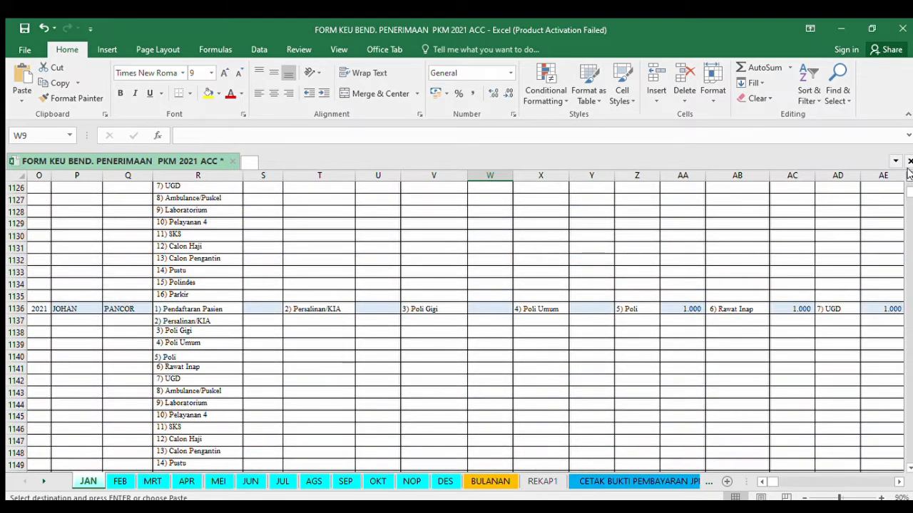
{"action": "scroll", "coordinate": [908, 171], "scroll_direction": "up", "scroll_amount": 2}
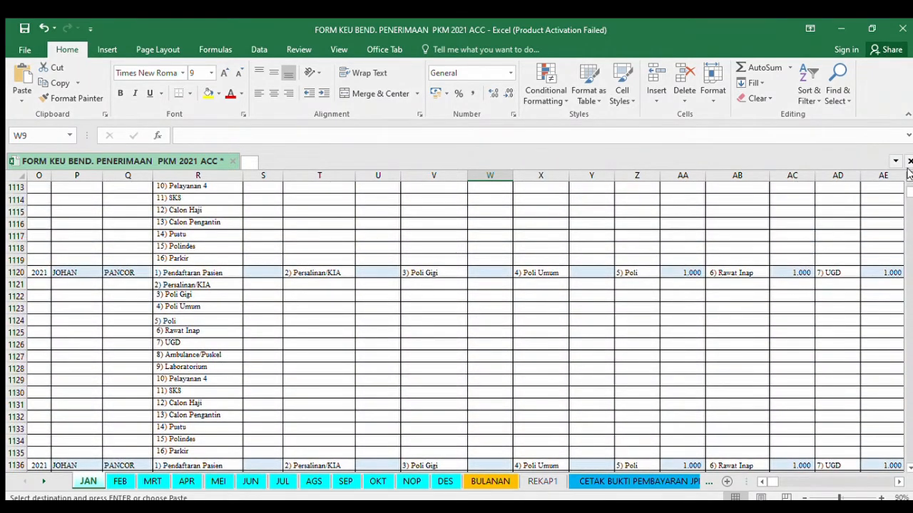
View the payment receipt sheet, and inspect the JUMLAH grand total formula in L52 on LAMP. STS.
{"action": "left_click", "coordinate": [630, 482]}
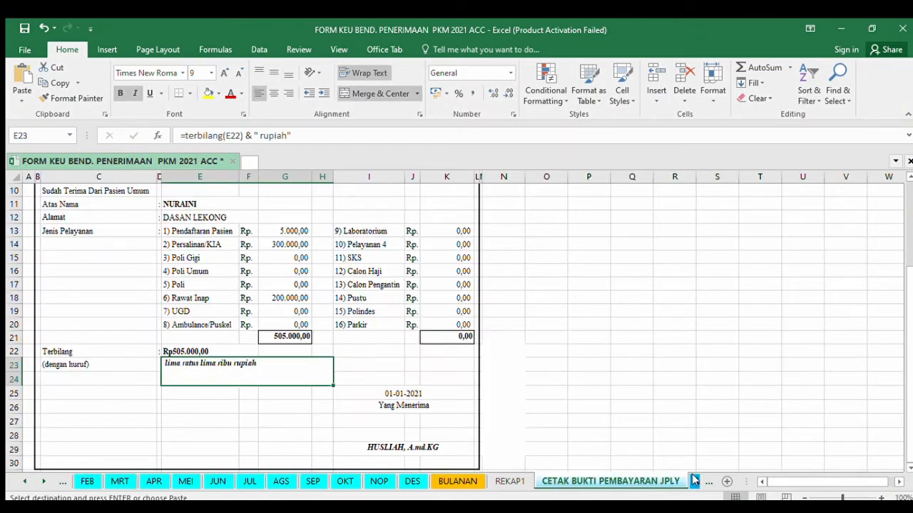
{"action": "left_click", "coordinate": [693, 481]}
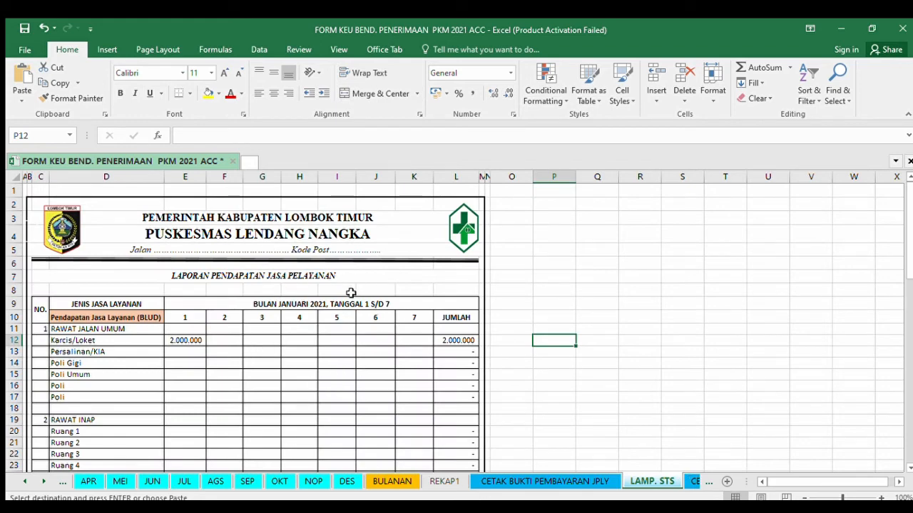
{"action": "left_click_drag", "start_coordinate": [910, 296], "coordinate": [906, 421]}
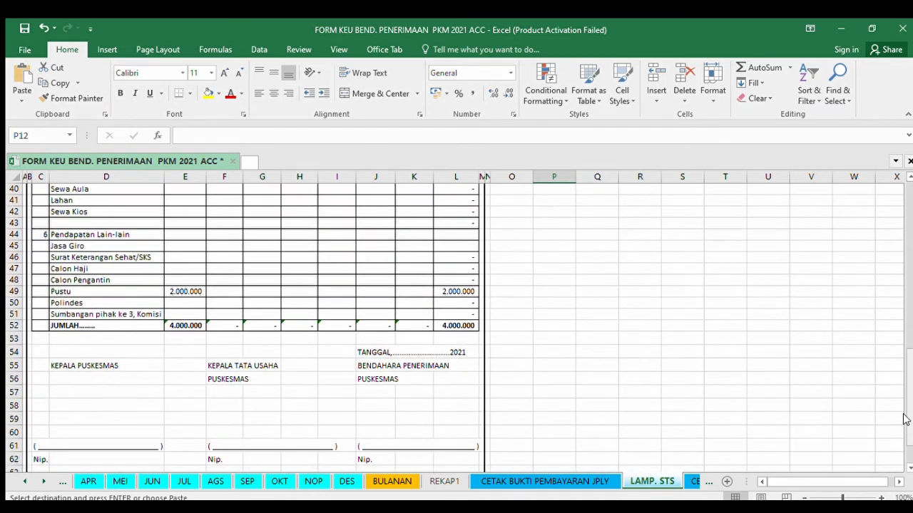
{"action": "left_click", "coordinate": [464, 326]}
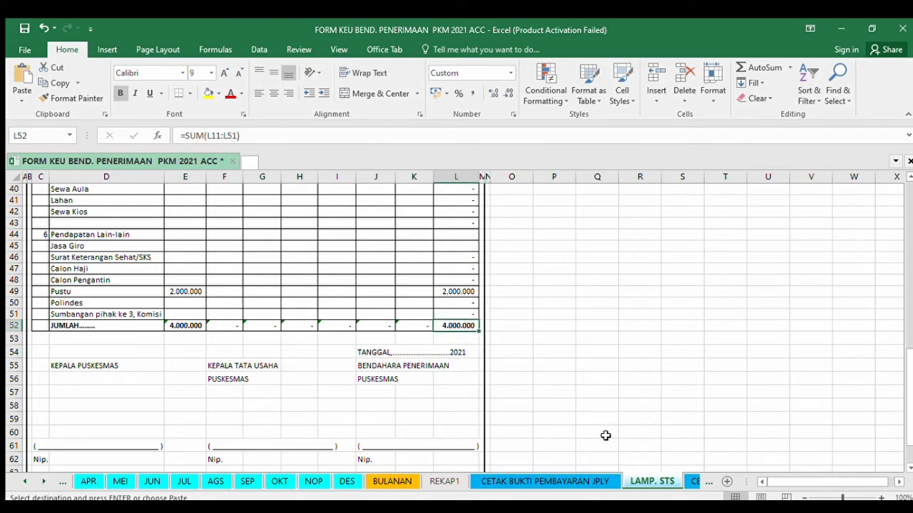
Compare the deposit amount on the CETAK STS form with the LAMP. STS total, and read the report's verification note.
{"action": "left_click", "coordinate": [405, 482]}
{"action": "left_click", "coordinate": [444, 482]}
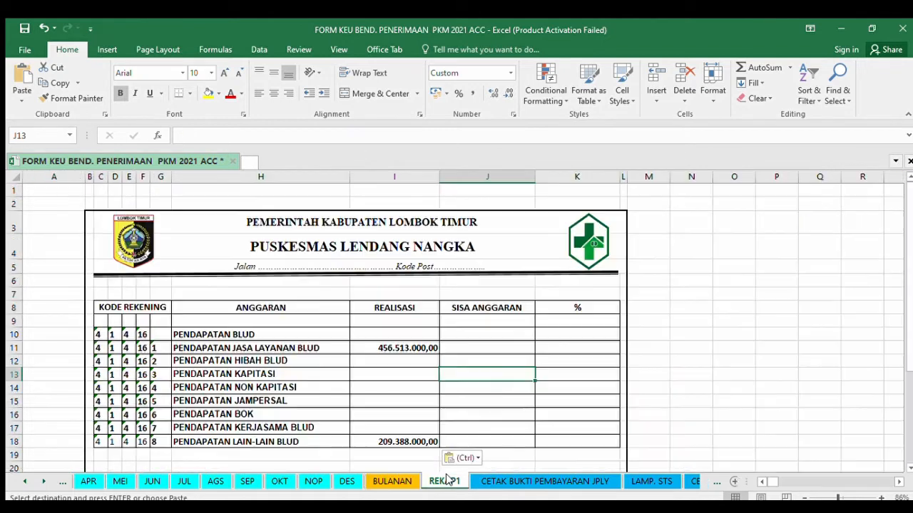
{"action": "left_click", "coordinate": [689, 482]}
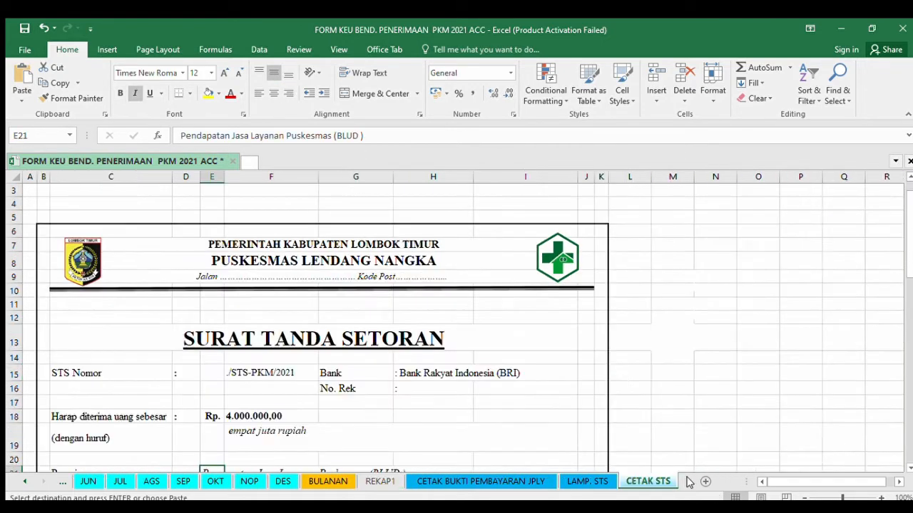
{"action": "left_click", "coordinate": [581, 481]}
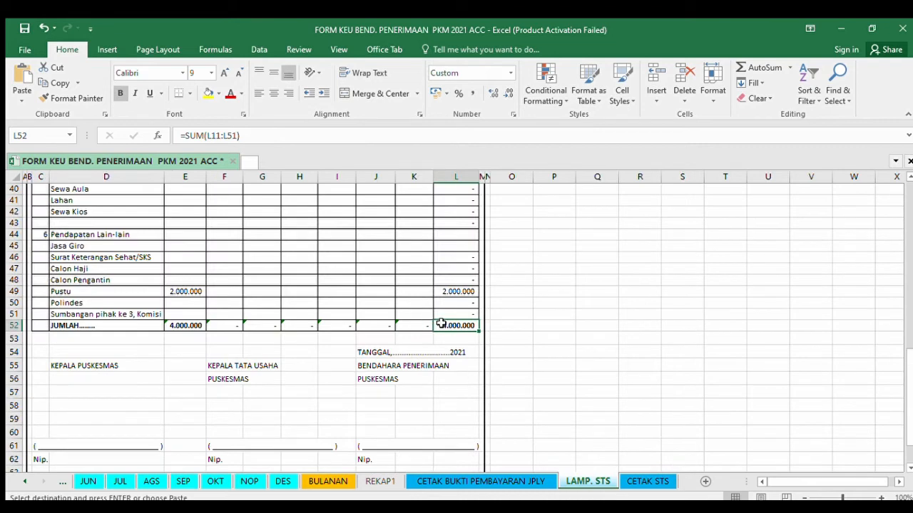
{"action": "left_click", "coordinate": [639, 481]}
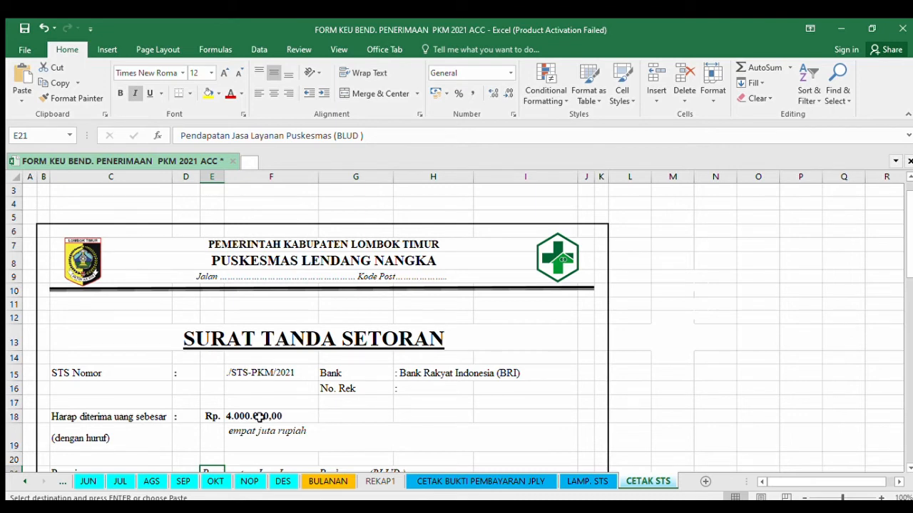
{"action": "left_click", "coordinate": [589, 482]}
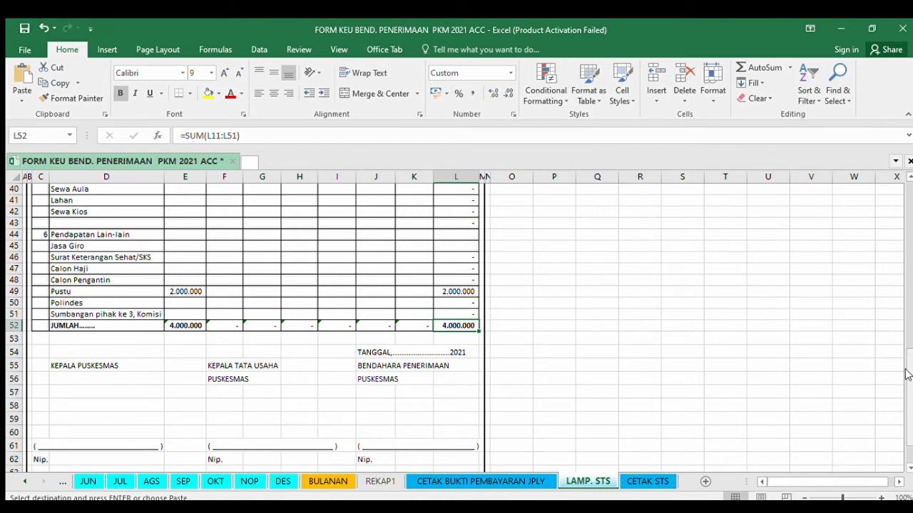
{"action": "scroll", "coordinate": [909, 373], "scroll_direction": "down", "scroll_amount": 2}
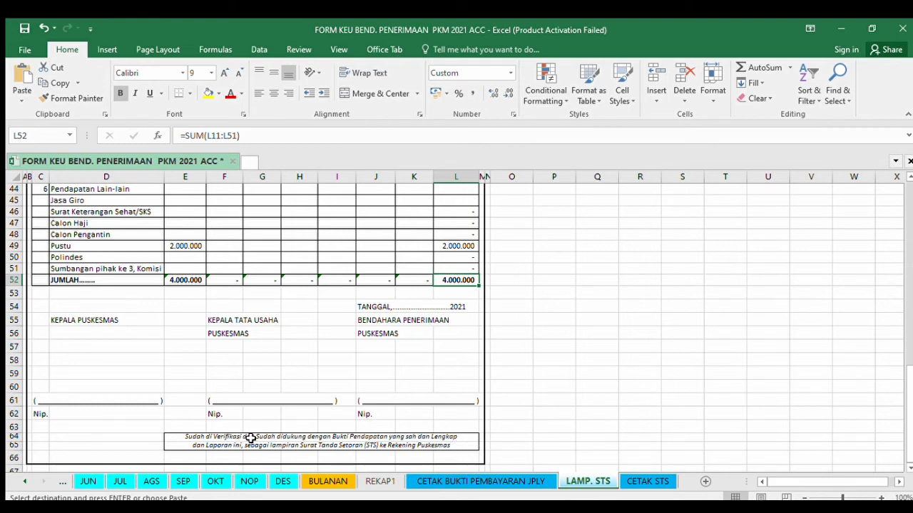
View the payment receipt and LAMP. STS sheets, and review the SURAT TANDA SETORAN form on CETAK STS from its heading.
{"action": "left_click", "coordinate": [460, 483]}
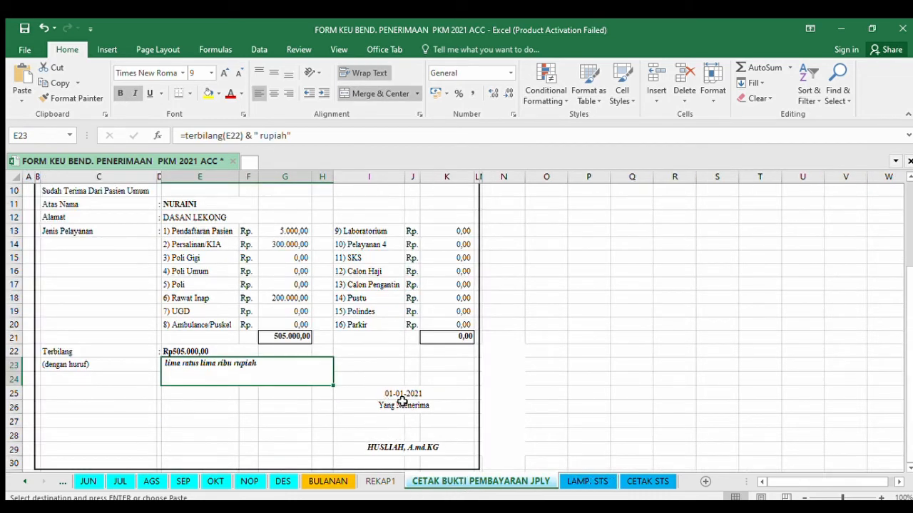
{"action": "left_click", "coordinate": [579, 483]}
{"action": "left_click", "coordinate": [632, 483]}
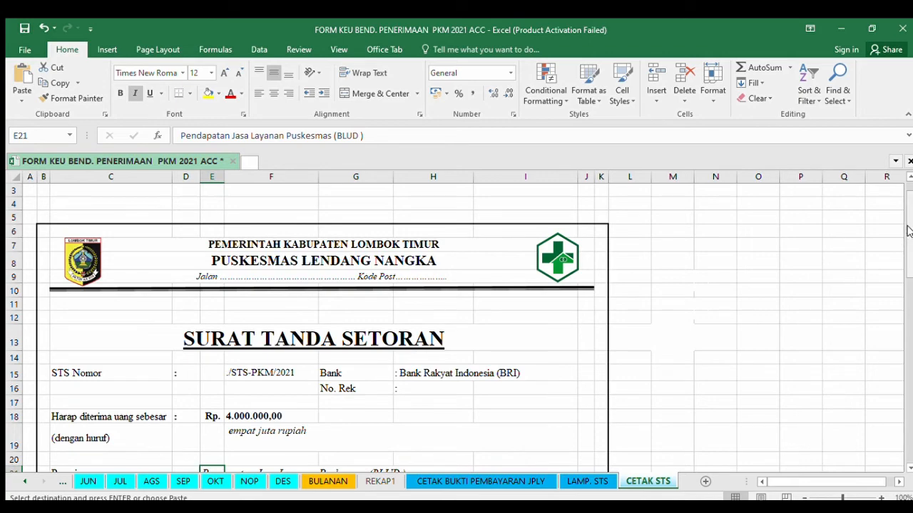
{"action": "left_click_drag", "start_coordinate": [908, 230], "coordinate": [899, 165]}
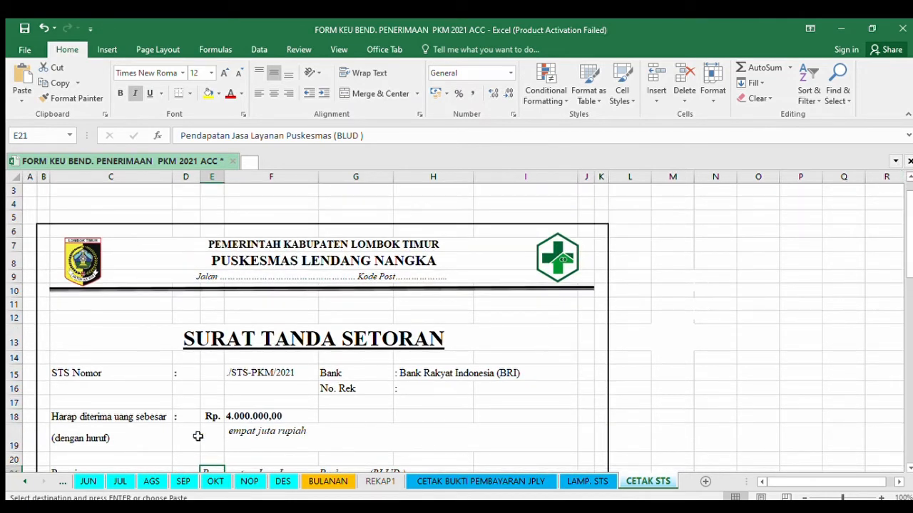
Return to the start of the JAN sheet and inspect the formulas in PENERIMAAN cells AX17 through AX21.
{"action": "left_click", "coordinate": [25, 481]}
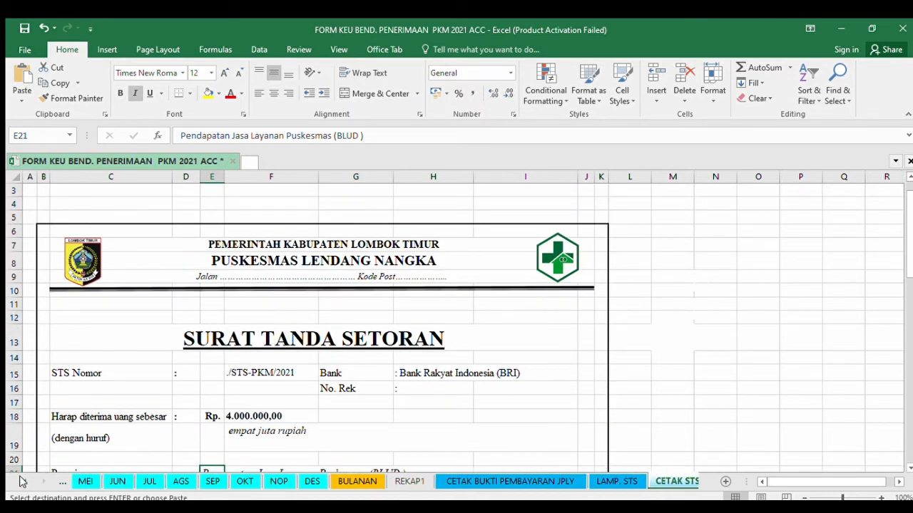
{"action": "left_click", "coordinate": [22, 482]}
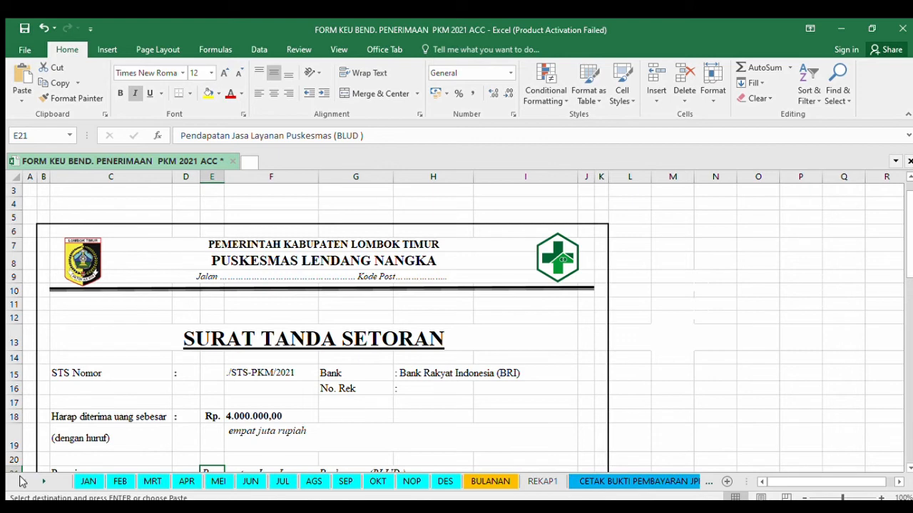
{"action": "left_click", "coordinate": [86, 483]}
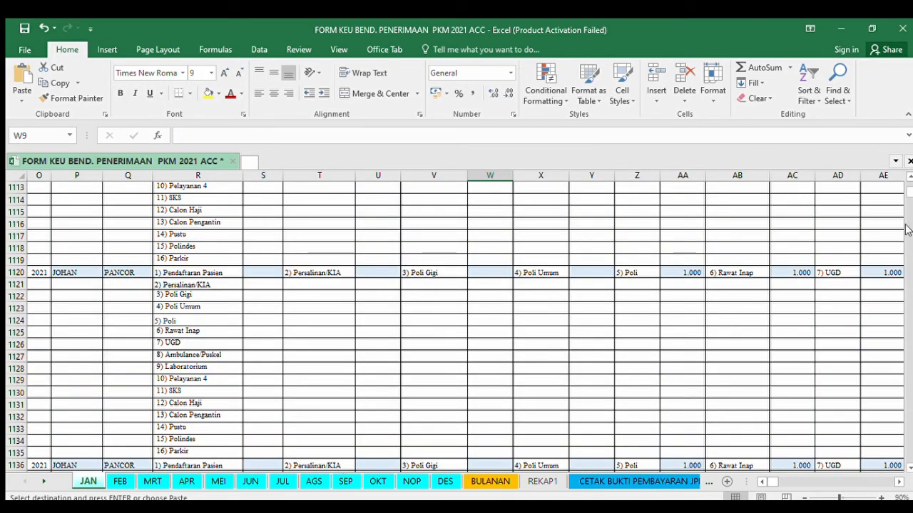
{"action": "left_click_drag", "start_coordinate": [907, 192], "coordinate": [907, 178]}
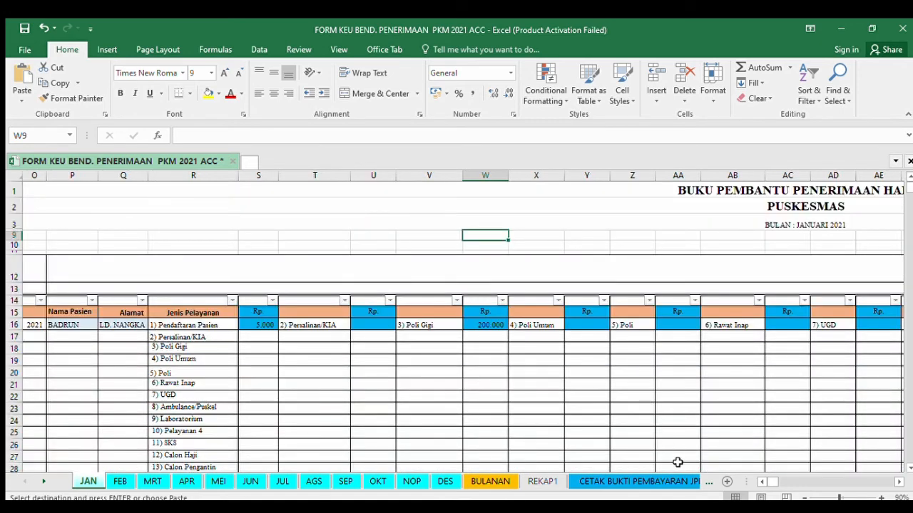
{"action": "left_click_drag", "start_coordinate": [896, 483], "coordinate": [897, 483]}
{"action": "left_click", "coordinate": [653, 337]}
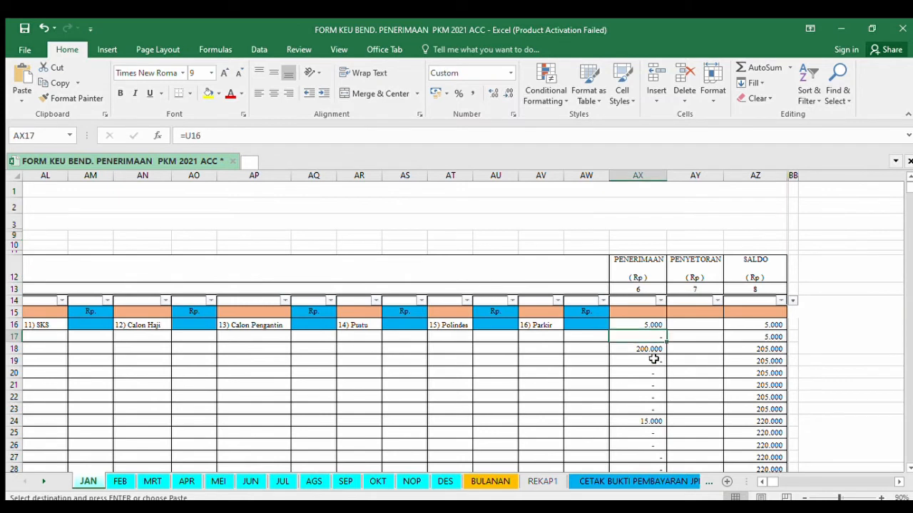
{"action": "left_click", "coordinate": [654, 361]}
{"action": "left_click", "coordinate": [652, 384]}
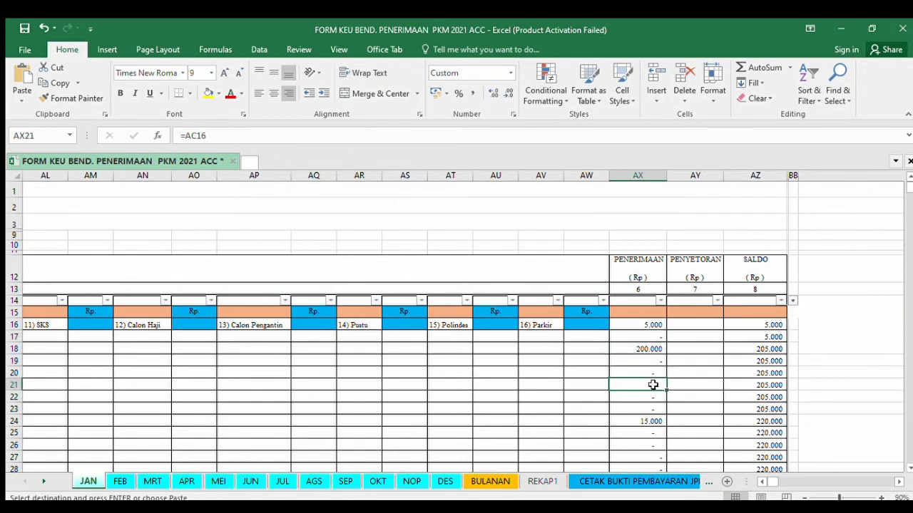
Hide account-code and account-name columns K and L on the JAN sheet.
{"action": "left_click", "coordinate": [760, 482]}
{"action": "left_click", "coordinate": [761, 482]}
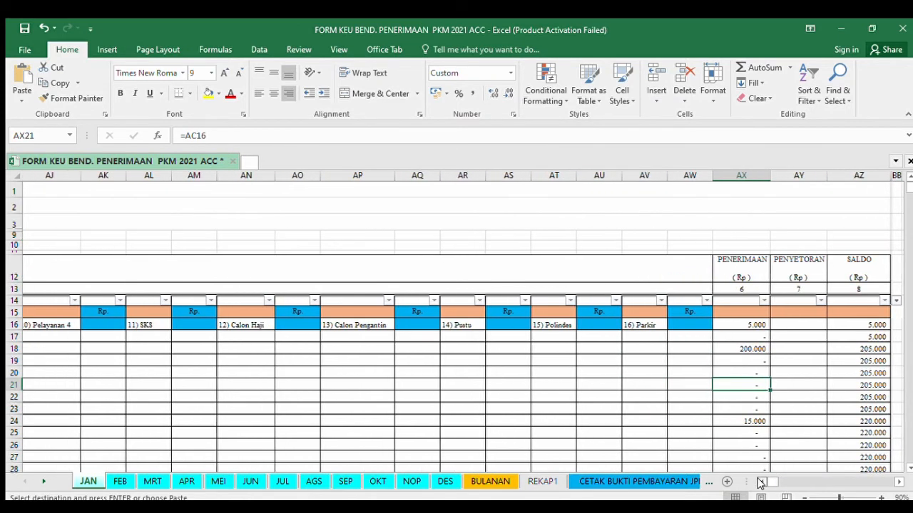
{"action": "left_click", "coordinate": [760, 483]}
{"action": "left_click", "coordinate": [761, 482]}
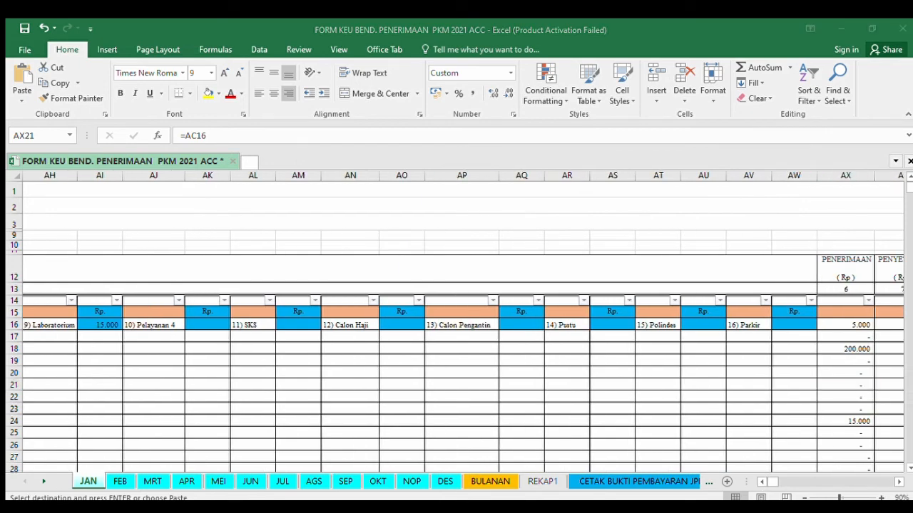
{"action": "left_click", "coordinate": [760, 483]}
{"action": "left_click", "coordinate": [761, 483]}
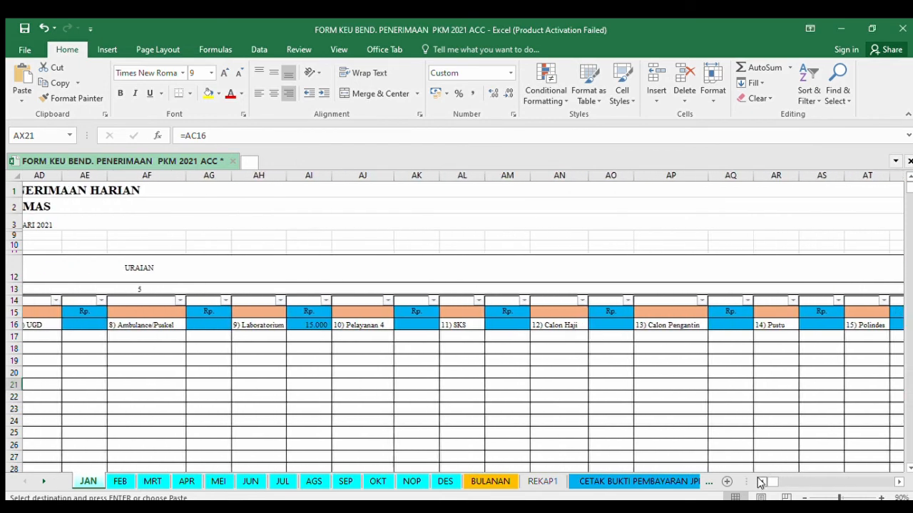
{"action": "left_click", "coordinate": [761, 483]}
{"action": "left_click", "coordinate": [760, 483]}
{"action": "left_click", "coordinate": [761, 482]}
{"action": "left_click", "coordinate": [761, 482]}
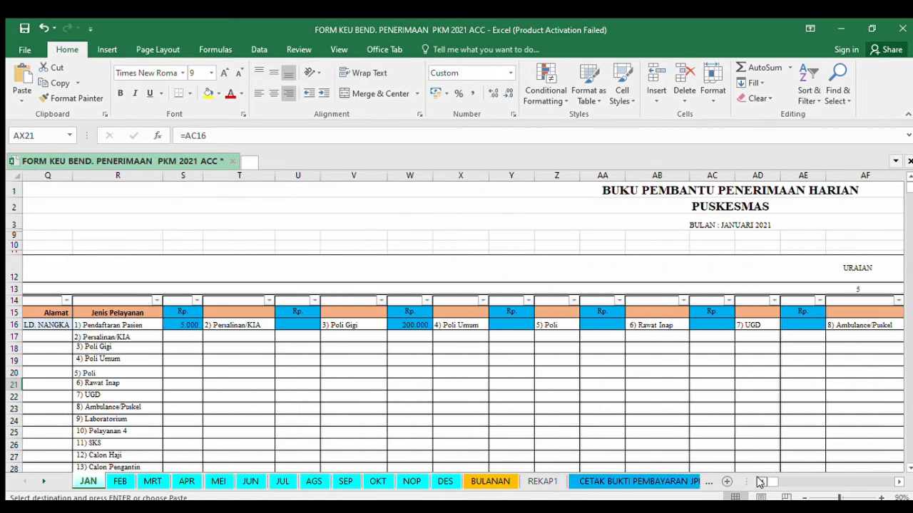
{"action": "left_click", "coordinate": [760, 483]}
{"action": "left_click", "coordinate": [761, 482]}
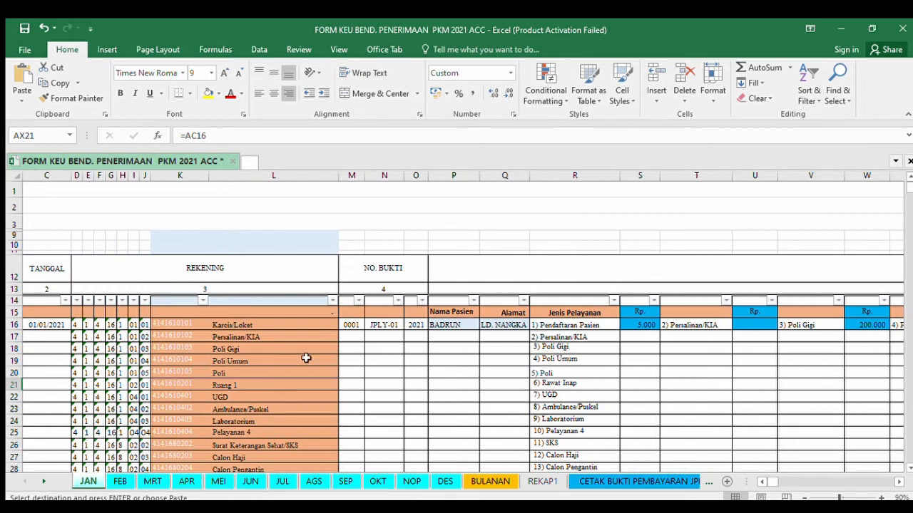
{"action": "left_click", "coordinate": [195, 179]}
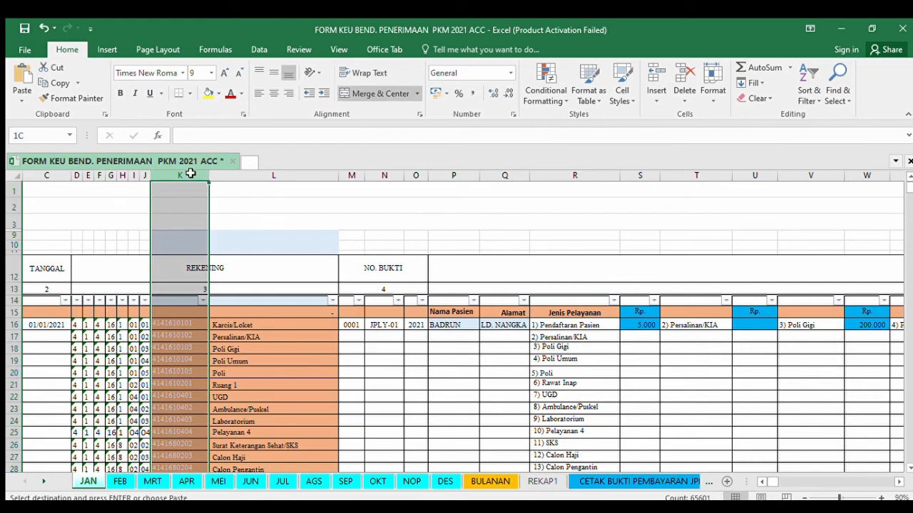
{"action": "left_click_drag", "start_coordinate": [191, 174], "coordinate": [288, 178]}
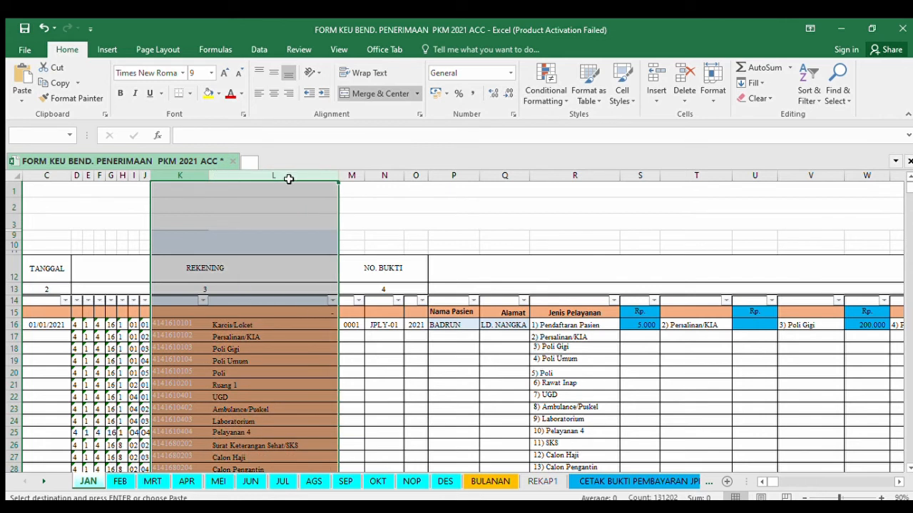
{"action": "left_click_drag", "start_coordinate": [288, 178], "coordinate": [293, 184]}
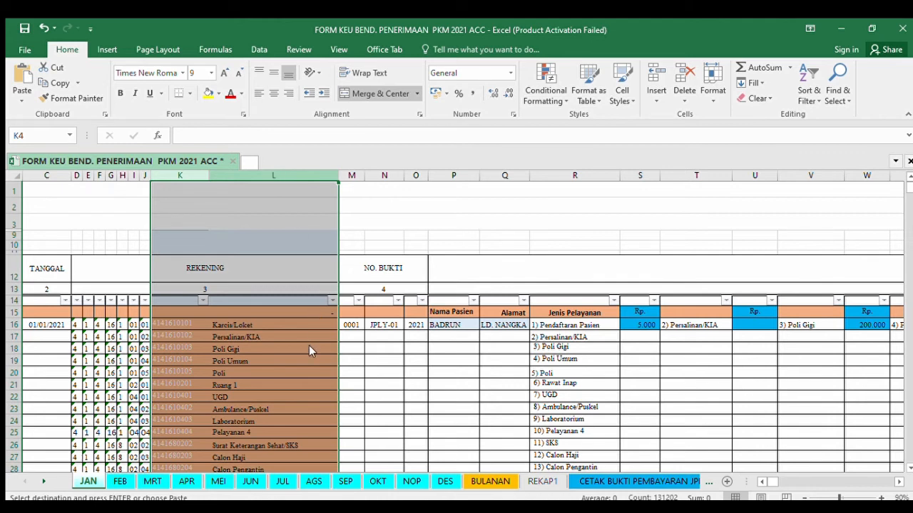
{"action": "key", "text": "ctrl+0"}
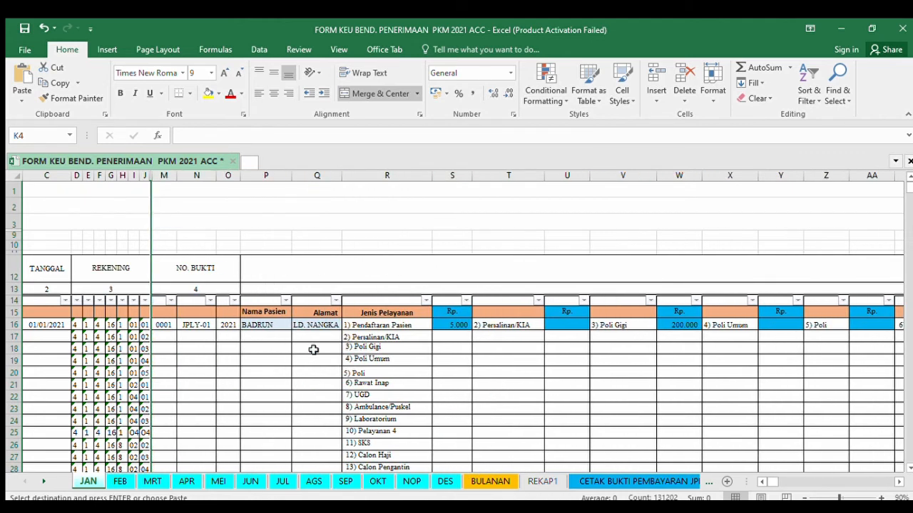
{"action": "left_click", "coordinate": [406, 371]}
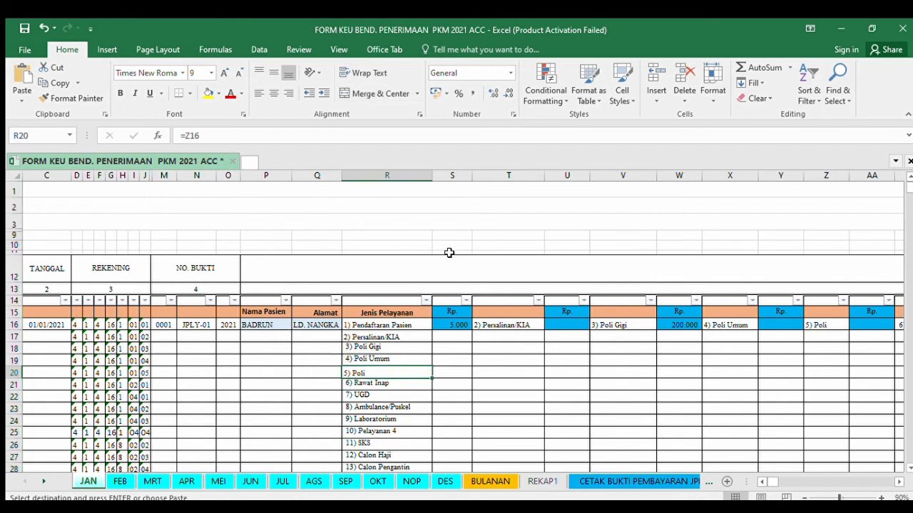
Hide service-amount columns S through AW on JAN so PENERIMAAN directly follows Jenis Pelayanan.
{"action": "left_click", "coordinate": [452, 181]}
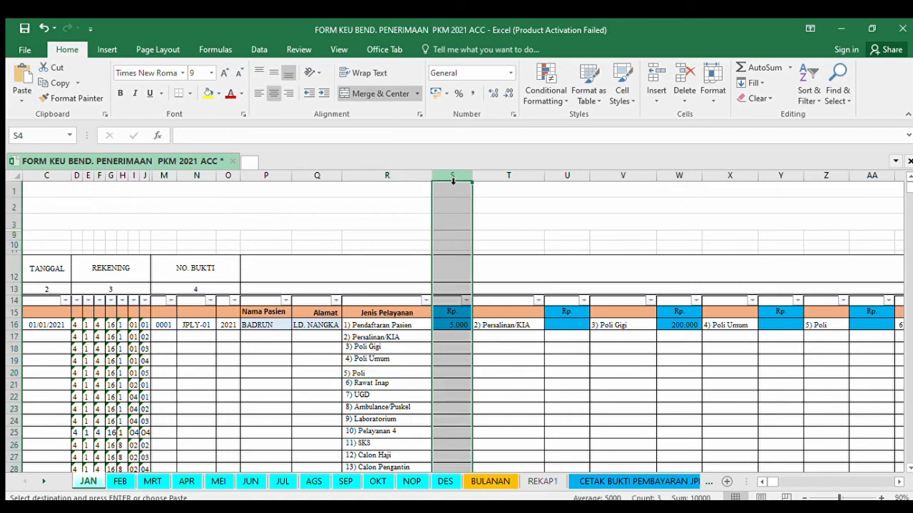
{"action": "left_click_drag", "start_coordinate": [462, 180], "coordinate": [489, 177]}
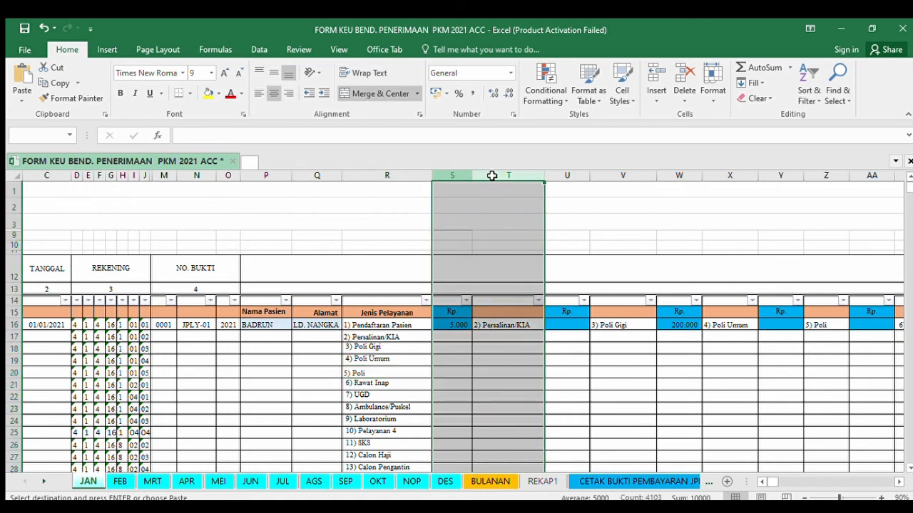
{"action": "left_click", "coordinate": [893, 482]}
{"action": "left_click_drag", "start_coordinate": [893, 483], "coordinate": [896, 482]}
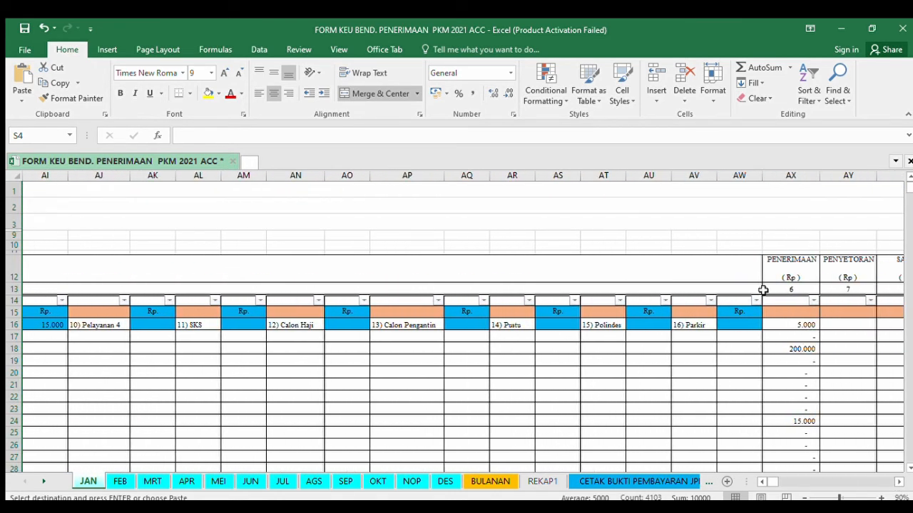
{"action": "left_click", "coordinate": [745, 177]}
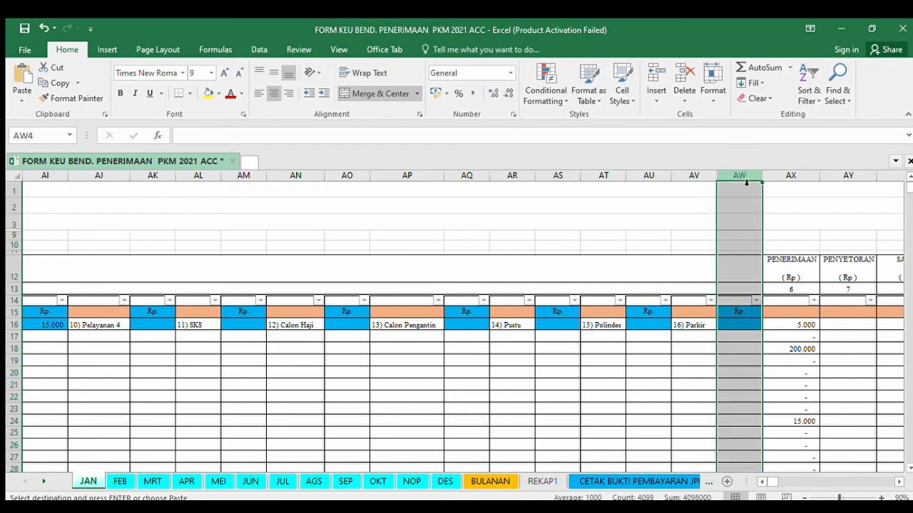
{"action": "left_click_drag", "start_coordinate": [746, 183], "coordinate": [318, 185]}
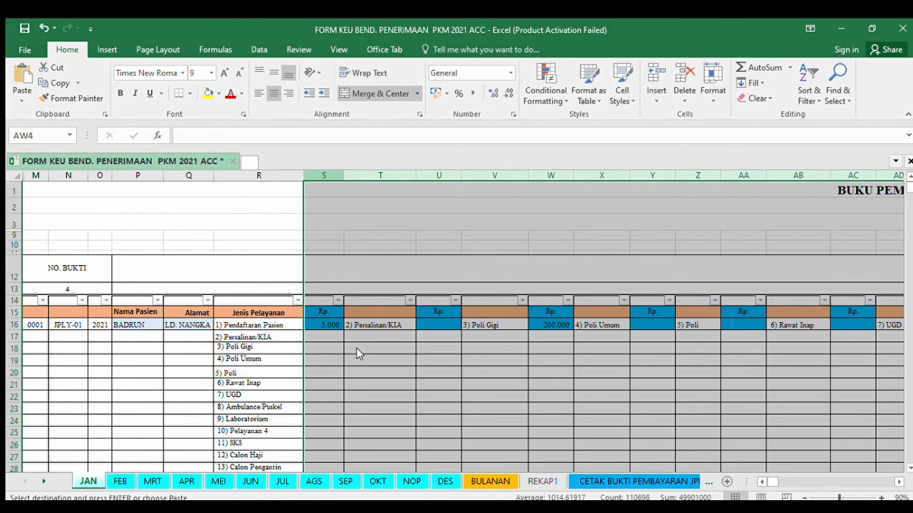
{"action": "scroll", "coordinate": [358, 355], "scroll_direction": "right", "scroll_amount": 6}
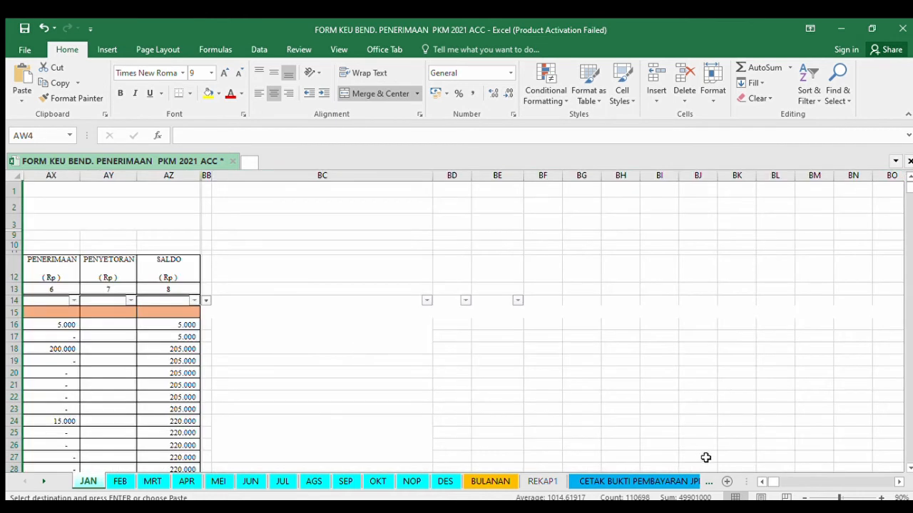
{"action": "scroll", "coordinate": [760, 483], "scroll_direction": "left", "scroll_amount": 6}
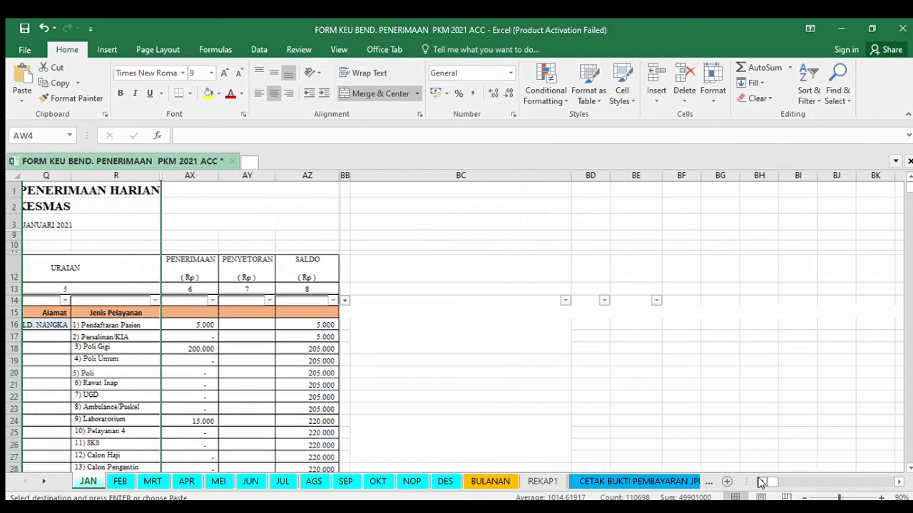
{"action": "scroll", "coordinate": [761, 483], "scroll_direction": "left", "scroll_amount": 3}
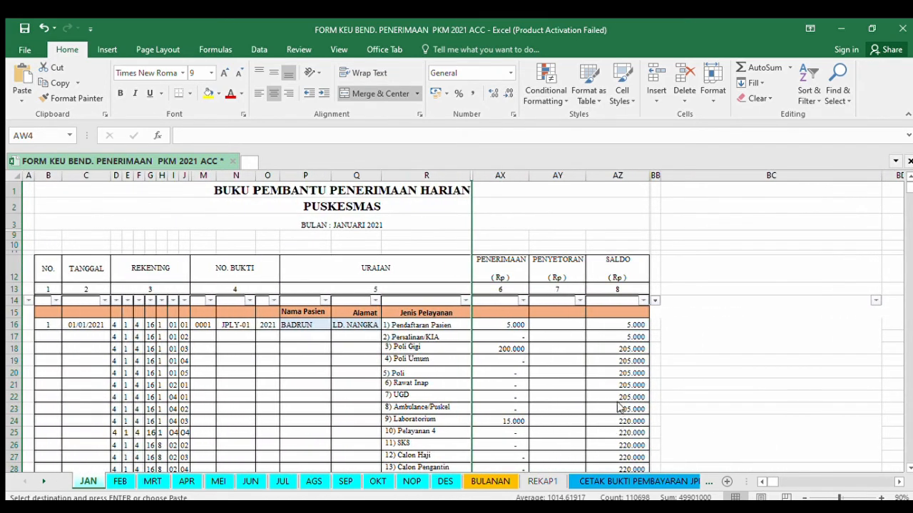
Inspect the PENERIMAAN cells without an amount for the first patient's services, from AX17 to AX25.
{"action": "left_click", "coordinate": [573, 365]}
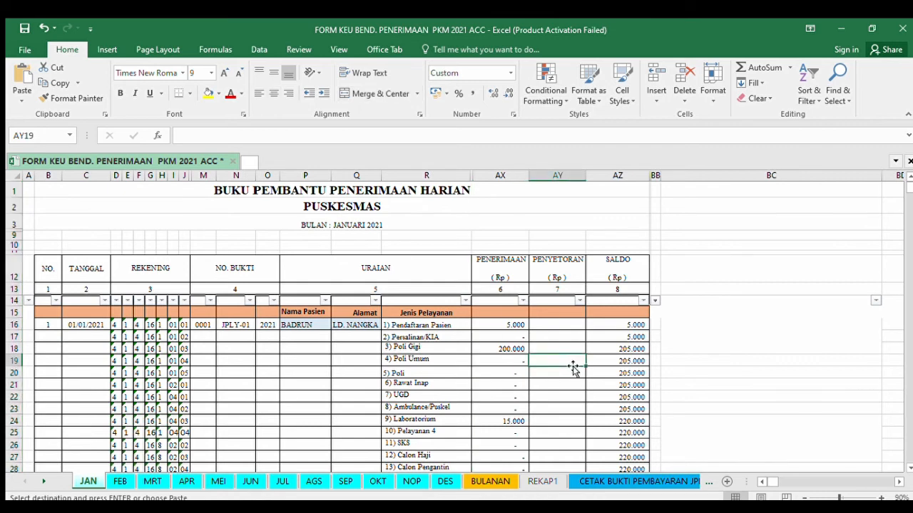
{"action": "left_click", "coordinate": [501, 337]}
{"action": "left_click", "coordinate": [506, 364]}
{"action": "left_click", "coordinate": [506, 374]}
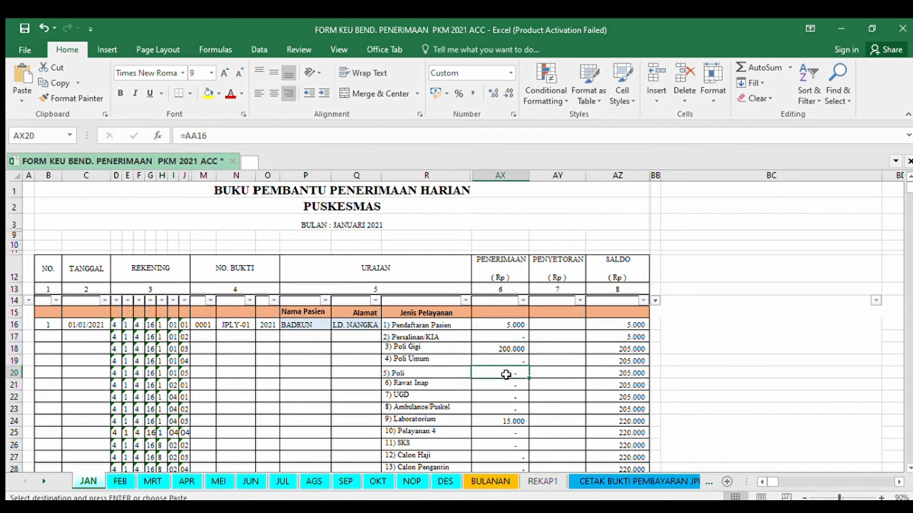
{"action": "left_click", "coordinate": [514, 433]}
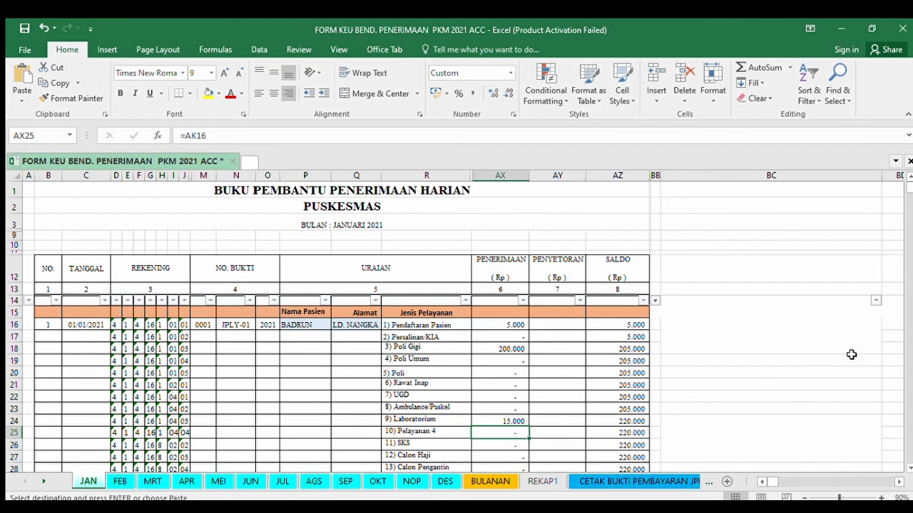
Filter the PENERIMAAN column on JAN to leave out the rows without an amount.
{"action": "left_click_drag", "start_coordinate": [910, 187], "coordinate": [910, 191]}
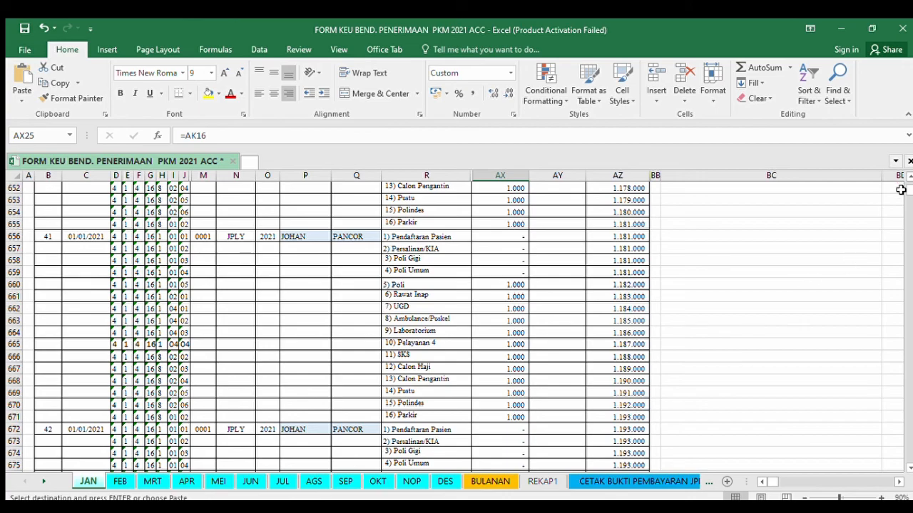
{"action": "left_click_drag", "start_coordinate": [907, 178], "coordinate": [908, 178]}
{"action": "scroll", "coordinate": [907, 189], "scroll_direction": "down", "scroll_amount": 15}
{"action": "left_click_drag", "start_coordinate": [909, 189], "coordinate": [908, 180]}
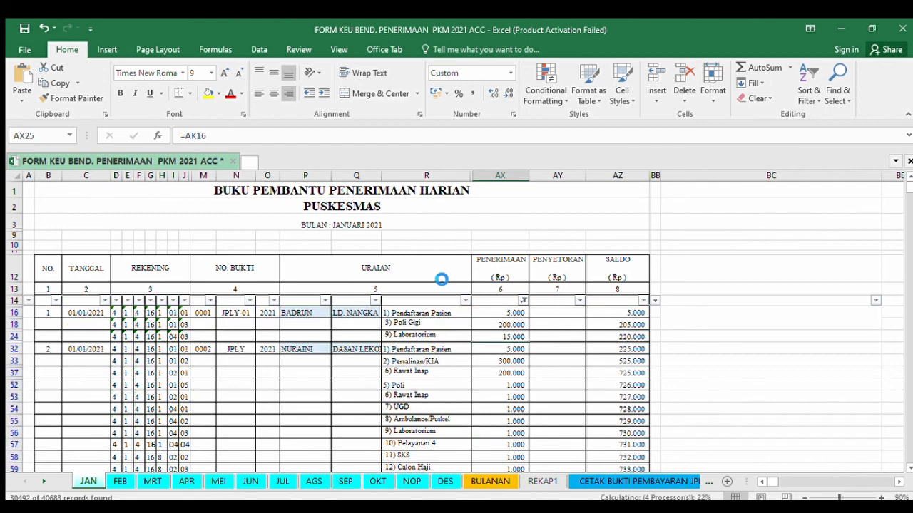
{"action": "left_click", "coordinate": [474, 376]}
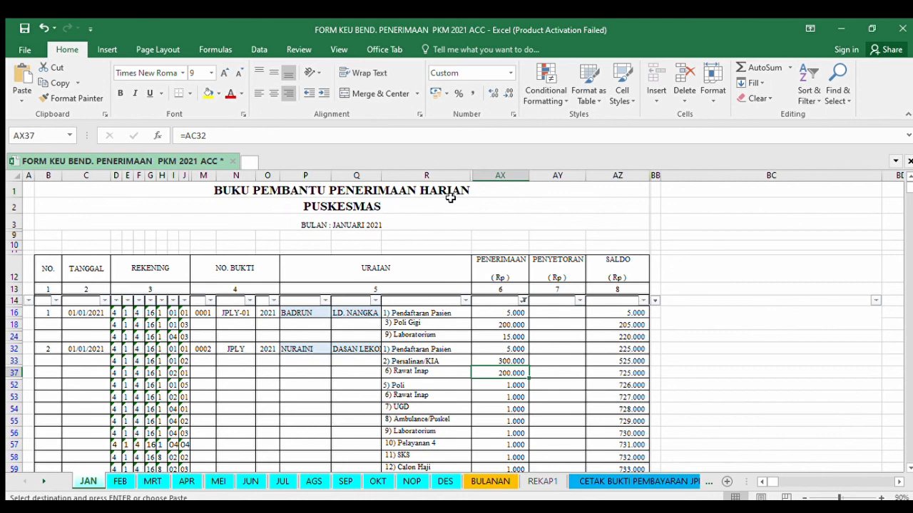
{"action": "left_click", "coordinate": [303, 208]}
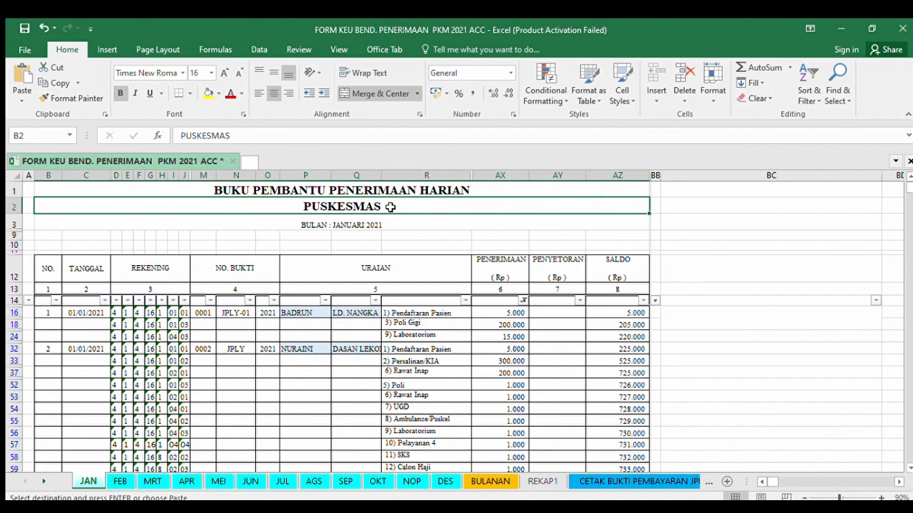
{"action": "left_click", "coordinate": [427, 245]}
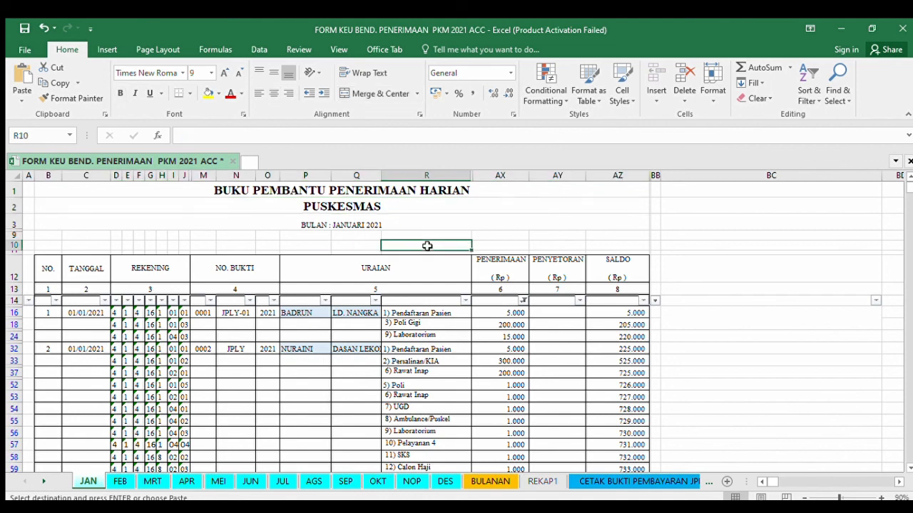
{"action": "left_click", "coordinate": [290, 234]}
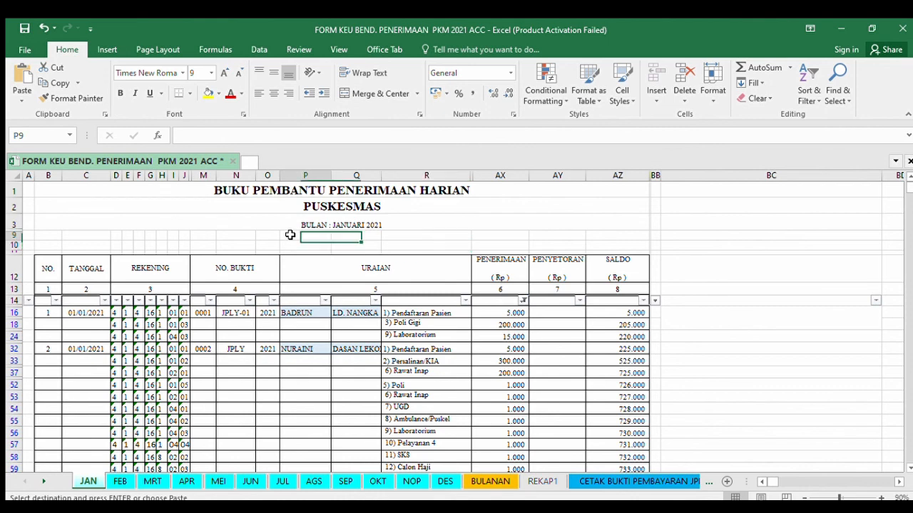
{"action": "left_click", "coordinate": [207, 238]}
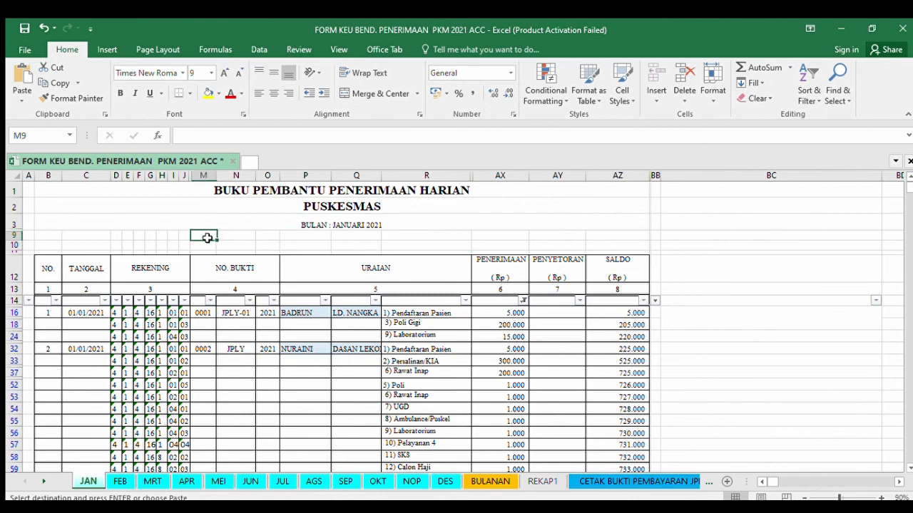
{"action": "left_click", "coordinate": [390, 245]}
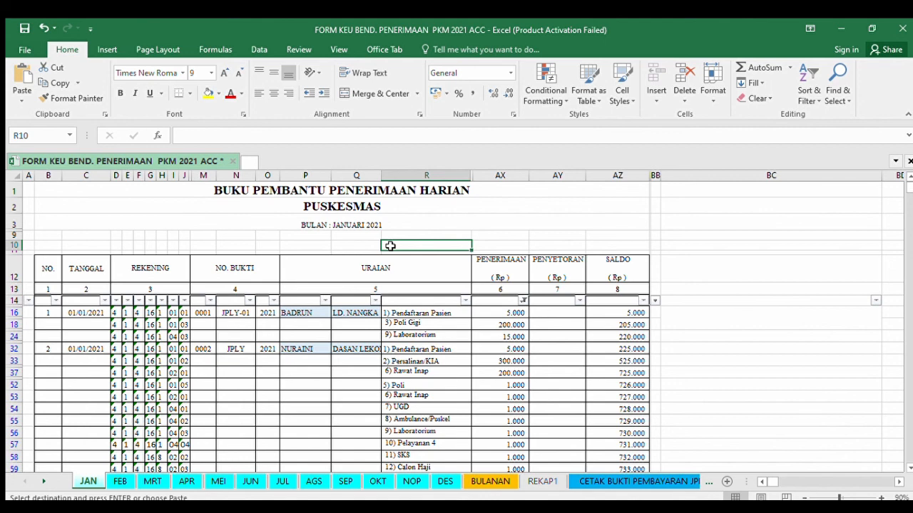